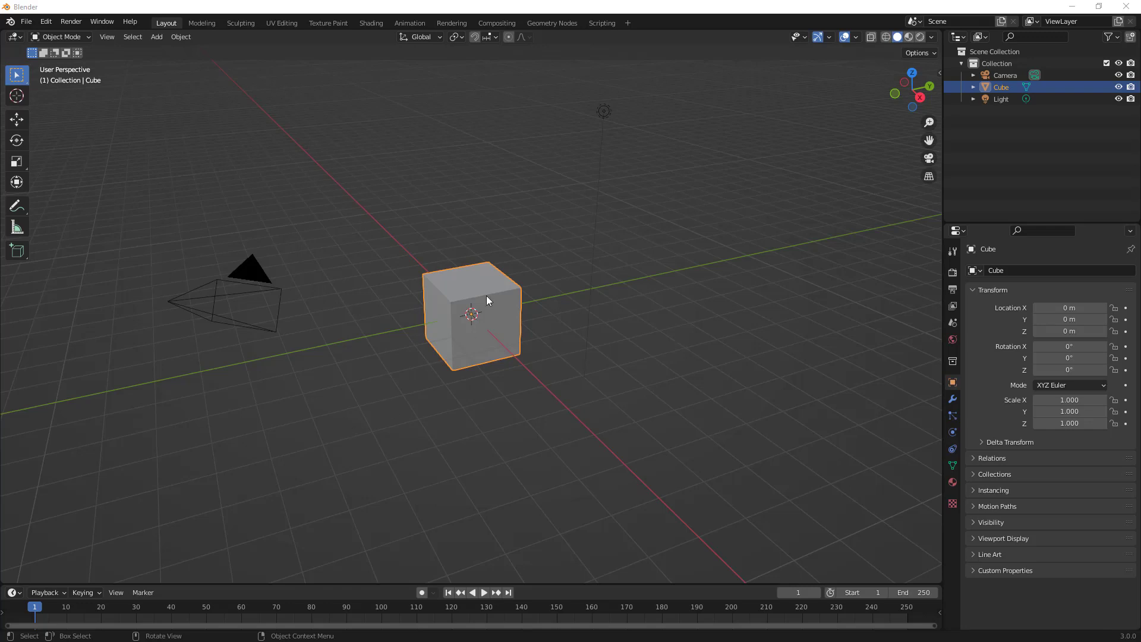
# Delete the default cube and hide the camera and light in the outliner
pyautogui.click(180, 37)
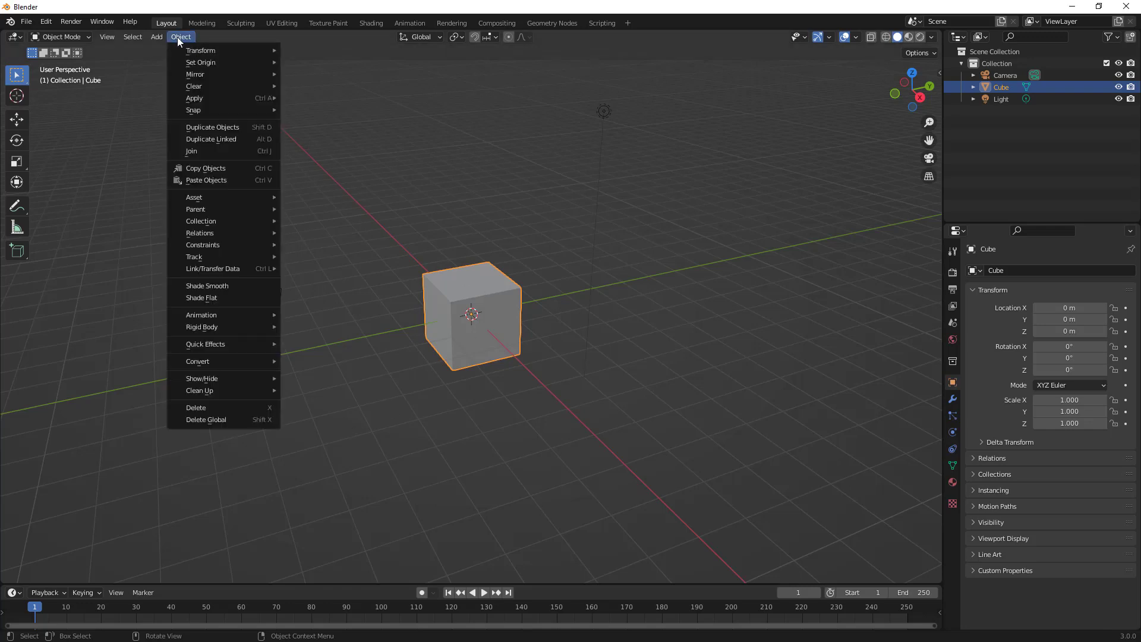
pyautogui.click(262, 405)
pyautogui.scroll(-6, 274, 399)
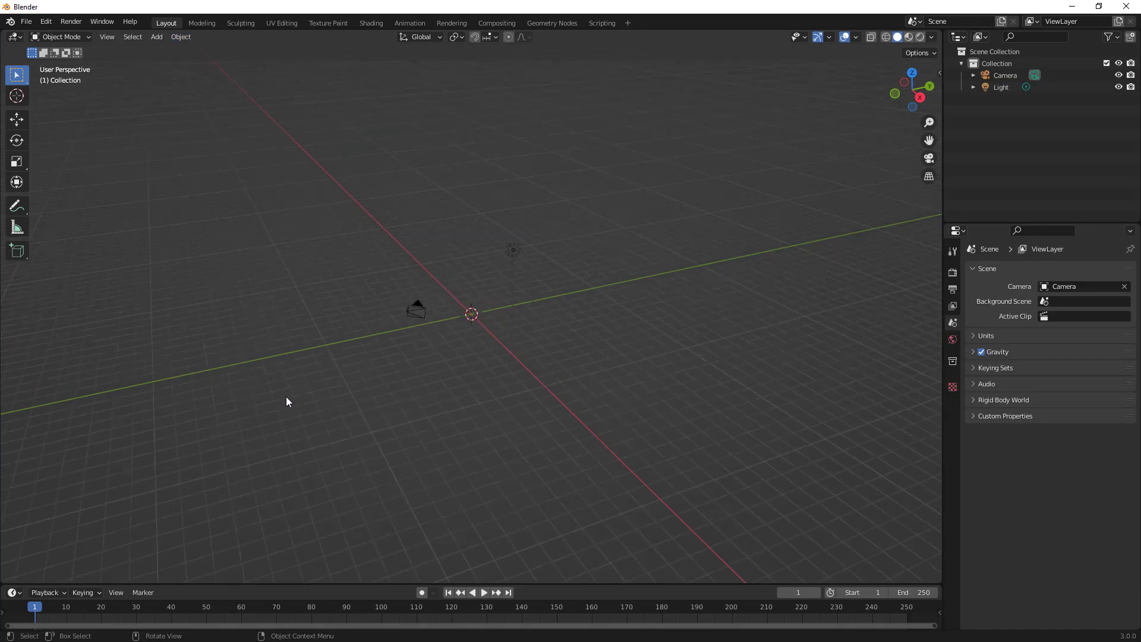
pyautogui.moveTo(286, 397); pyautogui.dragTo(451, 347, button='middle')
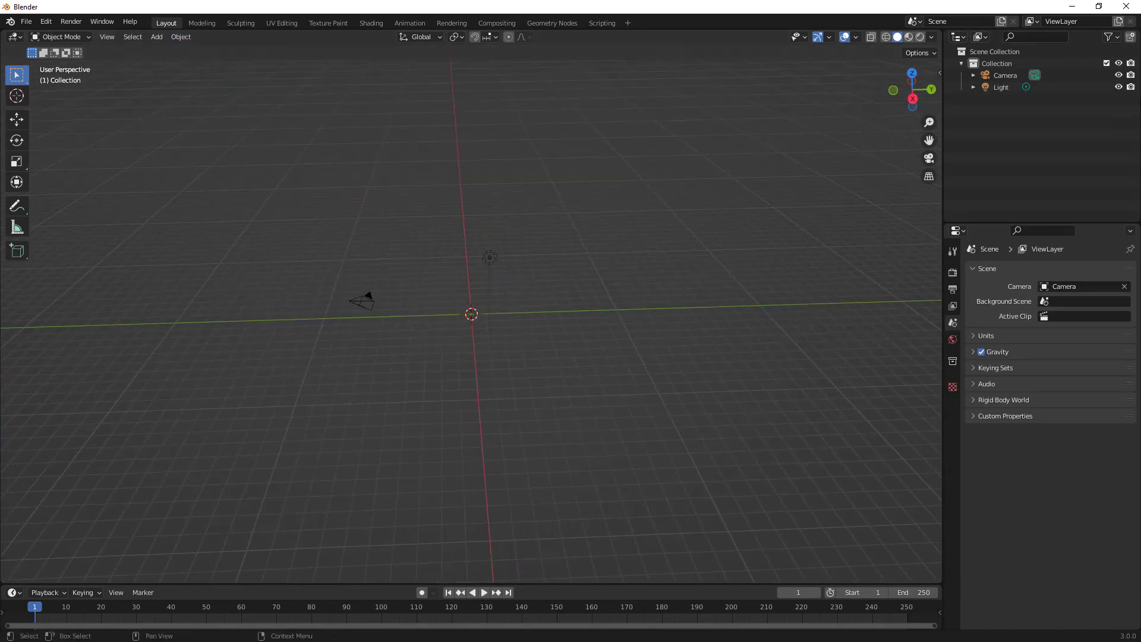
pyautogui.click(1119, 76)
pyautogui.click(1120, 87)
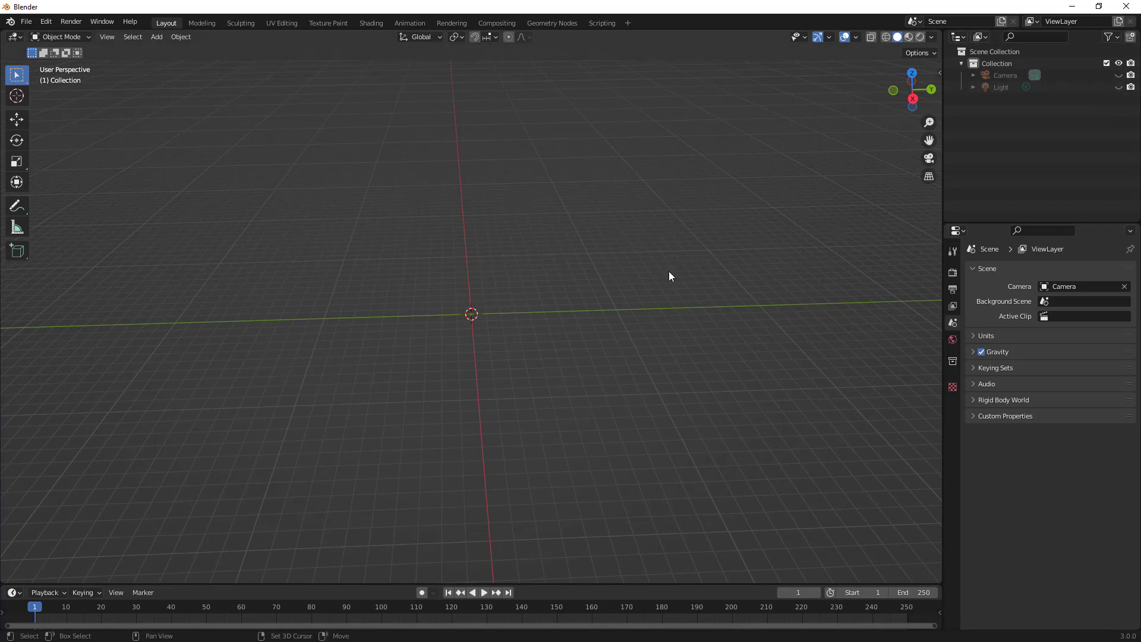
pyautogui.moveTo(673, 271); pyautogui.dragTo(608, 285, button='middle')
# Add a plane at the origin scaled up to about 5.79
pyautogui.click(157, 37)
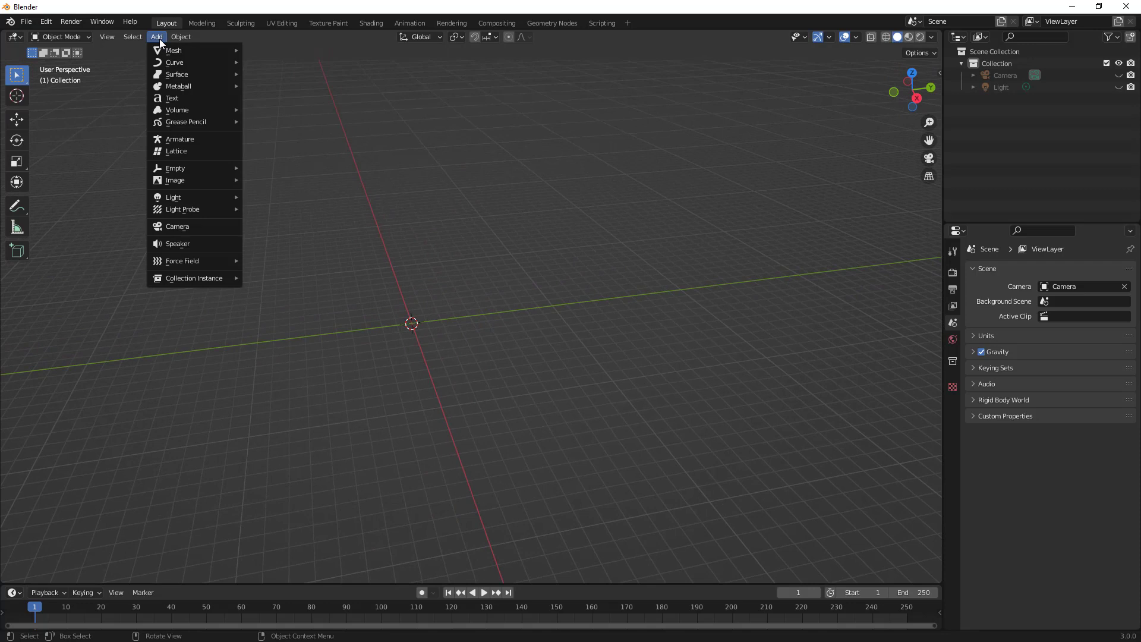
pyautogui.moveTo(170, 50)
pyautogui.click(262, 51)
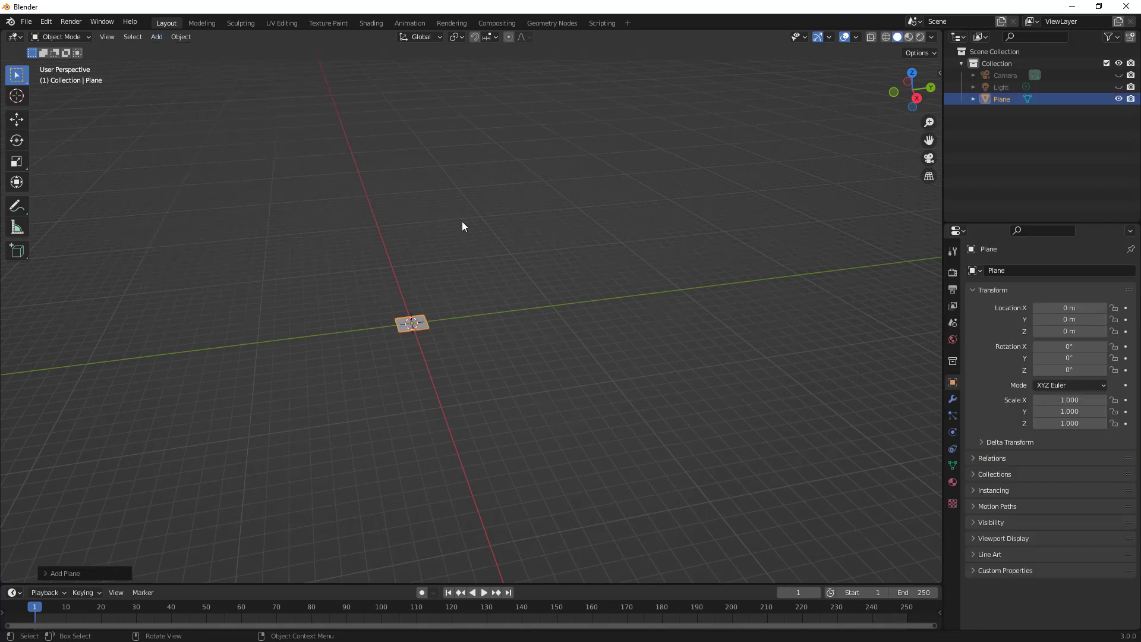
pyautogui.press('s')
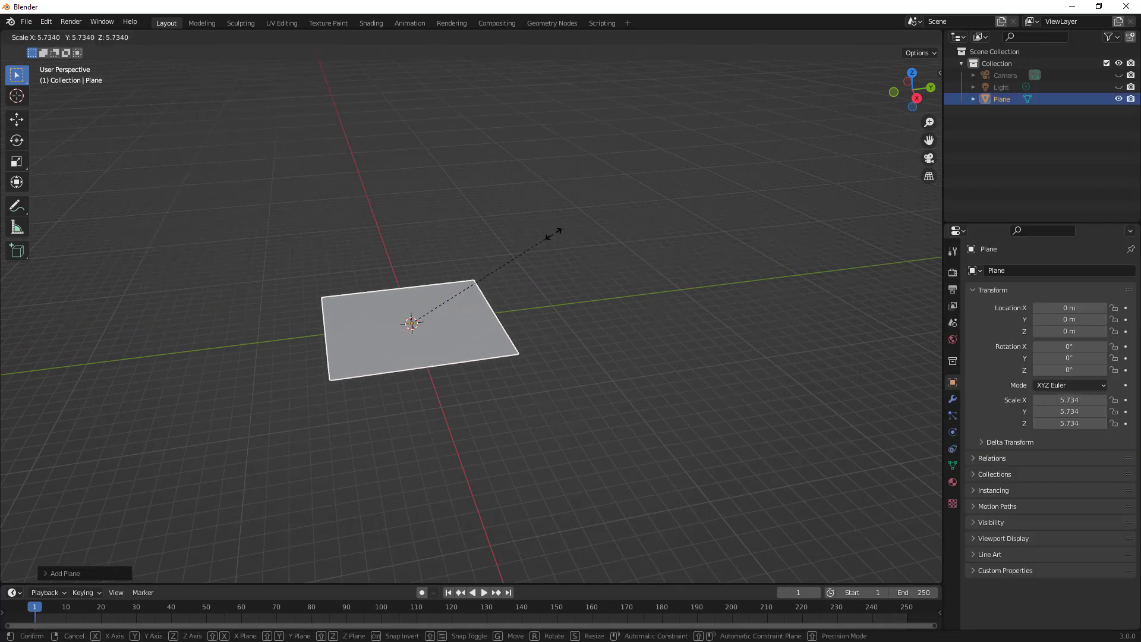
pyautogui.click(550, 238)
pyautogui.moveTo(458, 326); pyautogui.dragTo(502, 320, button='middle')
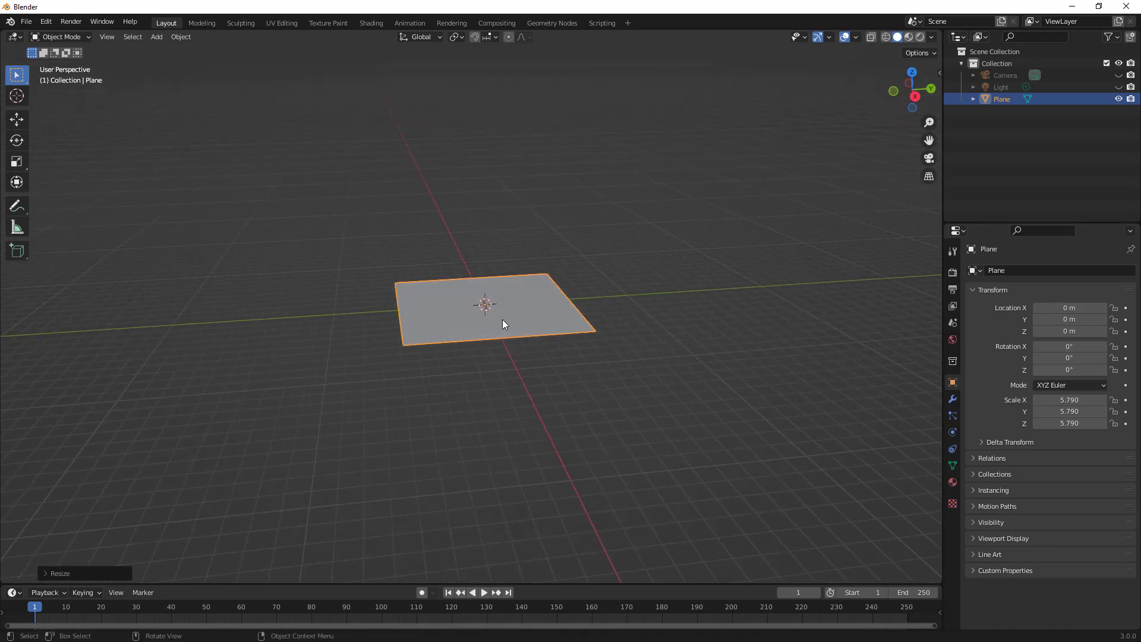
# Give the plane a Collision modifier
pyautogui.click(952, 400)
pyautogui.click(1005, 270)
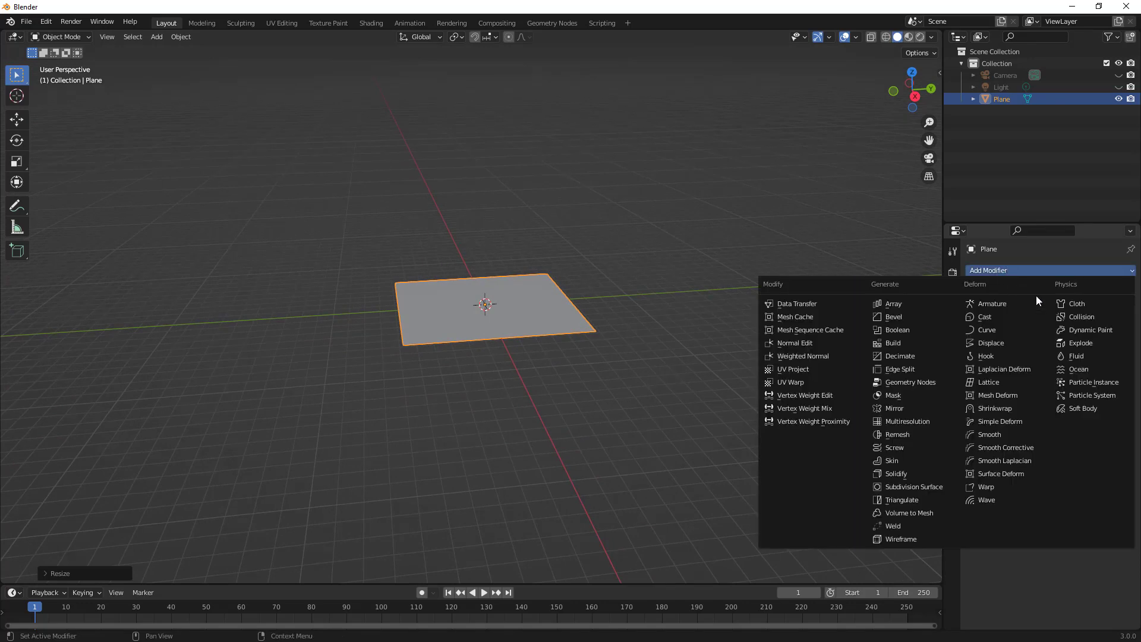
pyautogui.click(1086, 316)
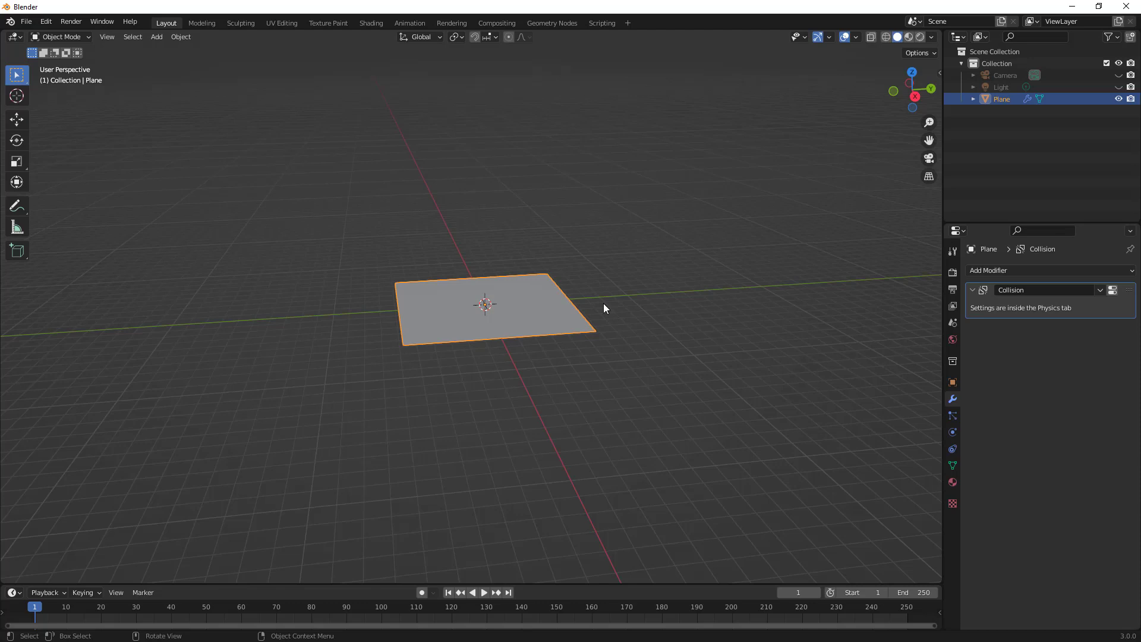
pyautogui.moveTo(603, 302); pyautogui.dragTo(573, 316, button='middle')
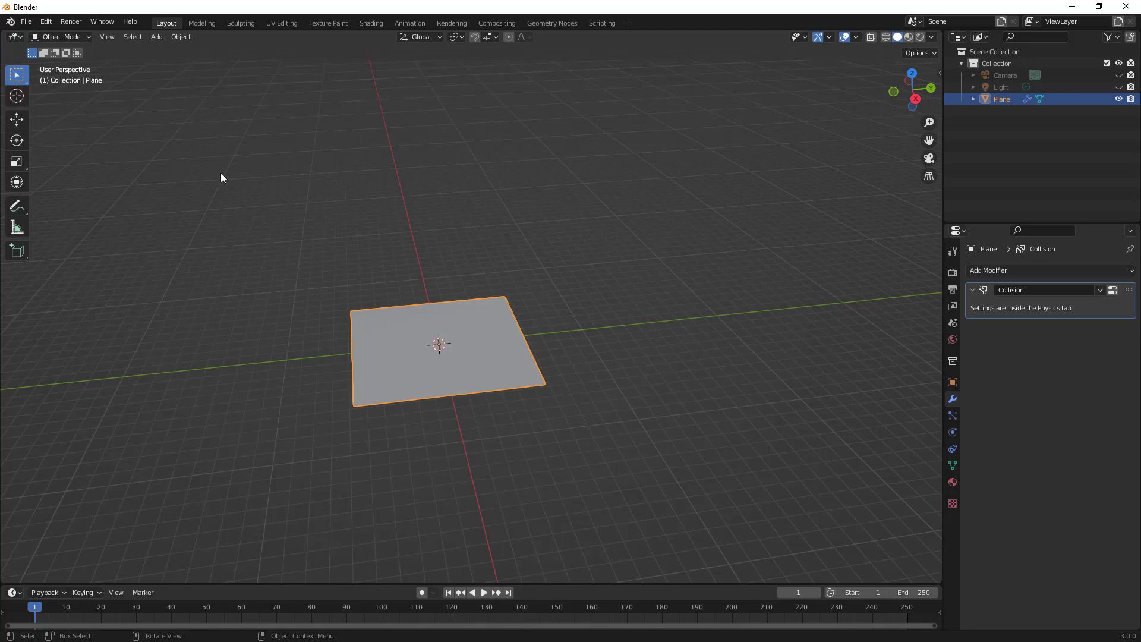
# Add a UV sphere at the origin
pyautogui.click(159, 37)
pyautogui.moveTo(168, 48)
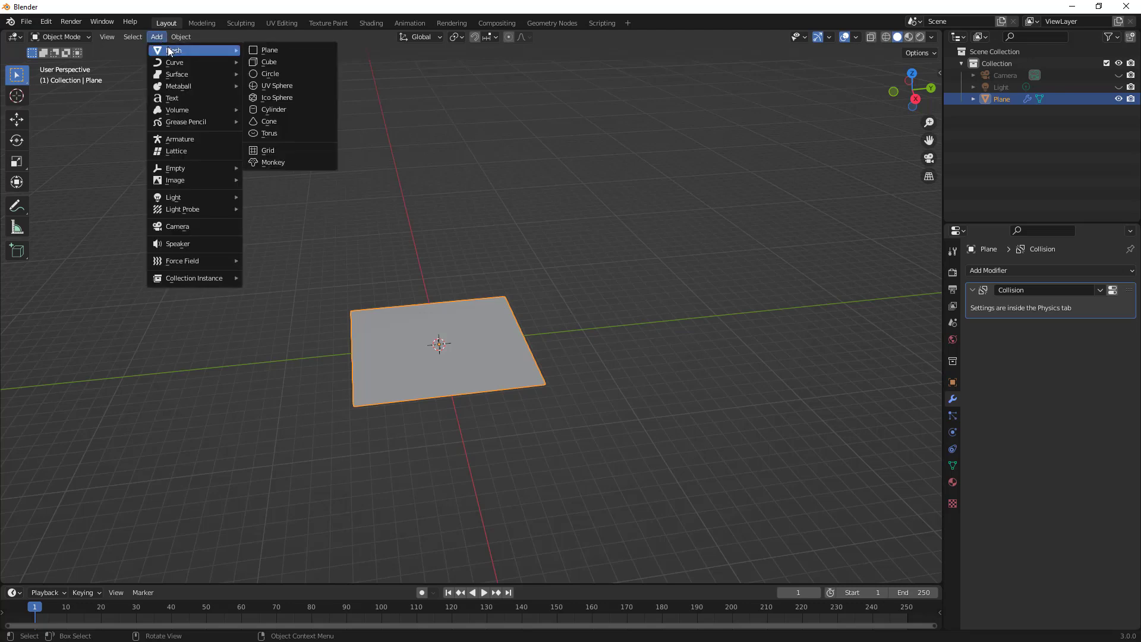
pyautogui.click(289, 89)
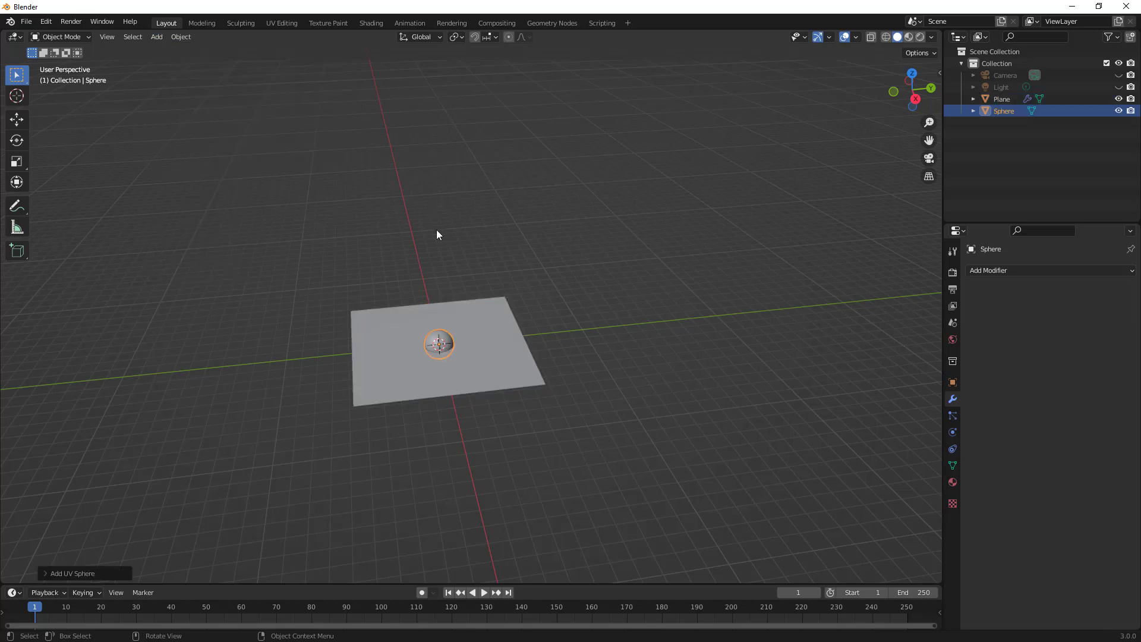
# Lift the sphere about 9.46 m straight up along Z and reselect it
pyautogui.press('g')
pyautogui.press('z')
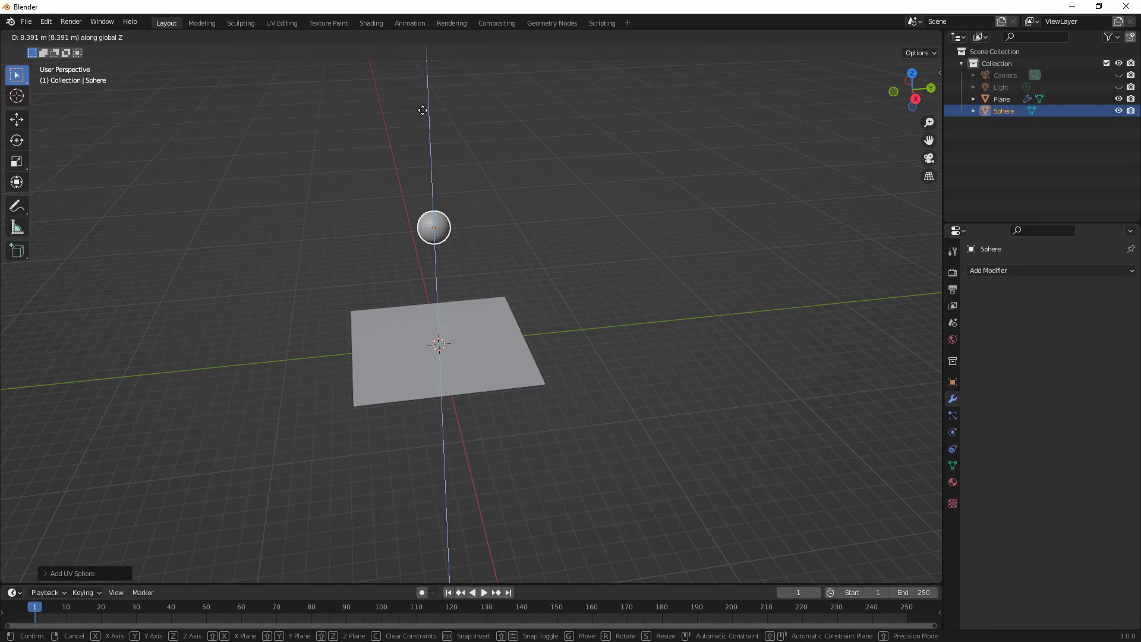
pyautogui.click(421, 102)
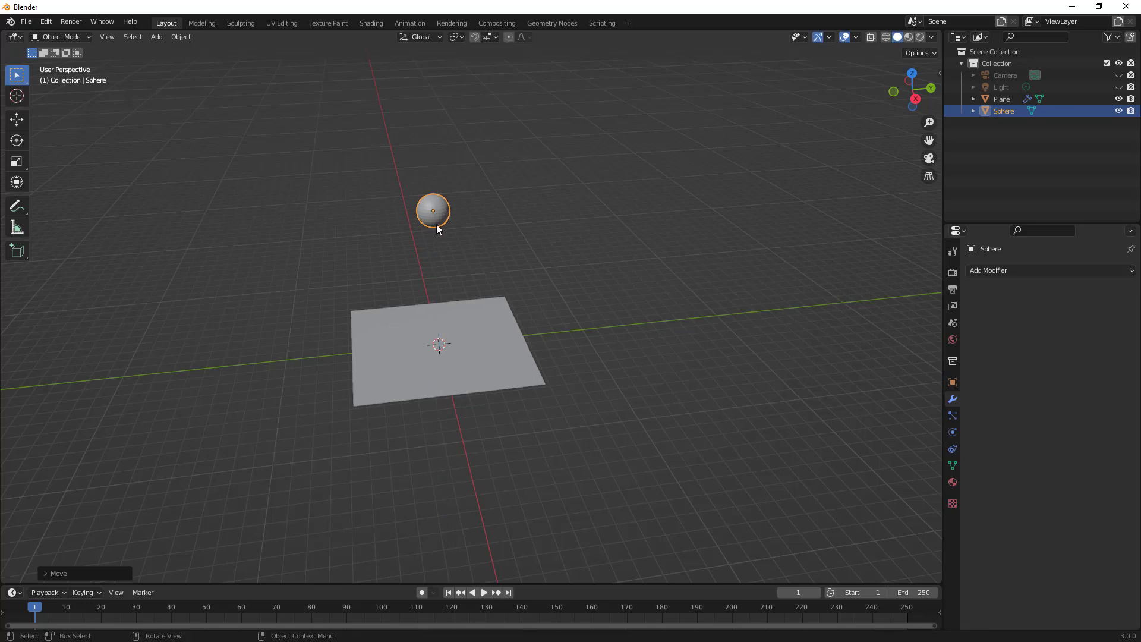
pyautogui.click(60, 572)
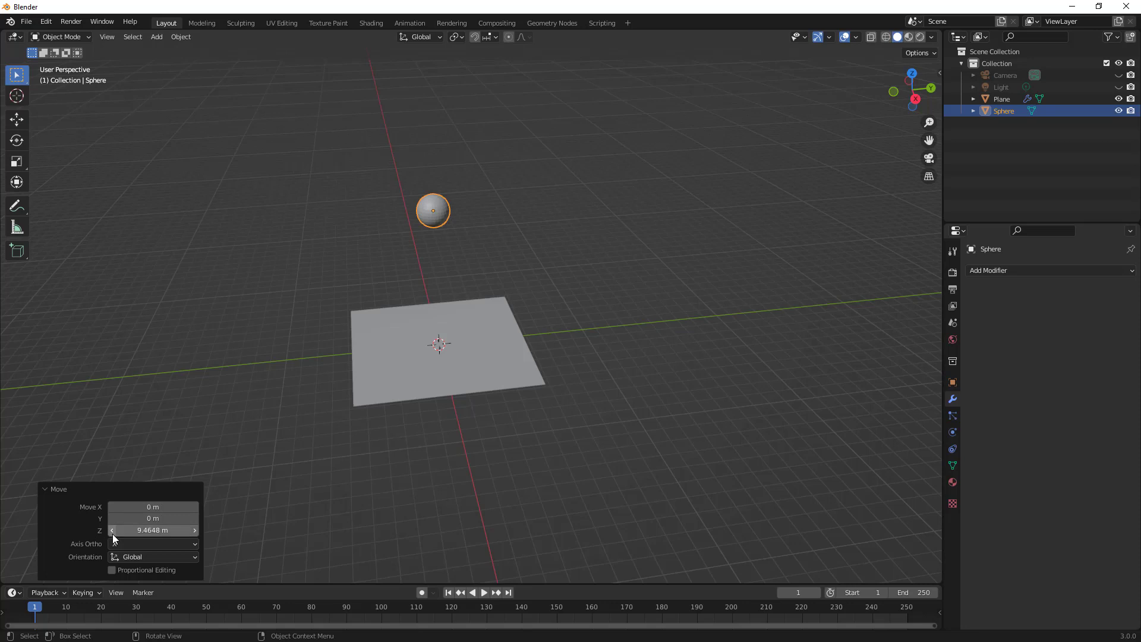
pyautogui.click(420, 180)
pyautogui.click(429, 207)
# Delete the old sphere and add a fresh UV sphere at the origin
pyautogui.press('x')
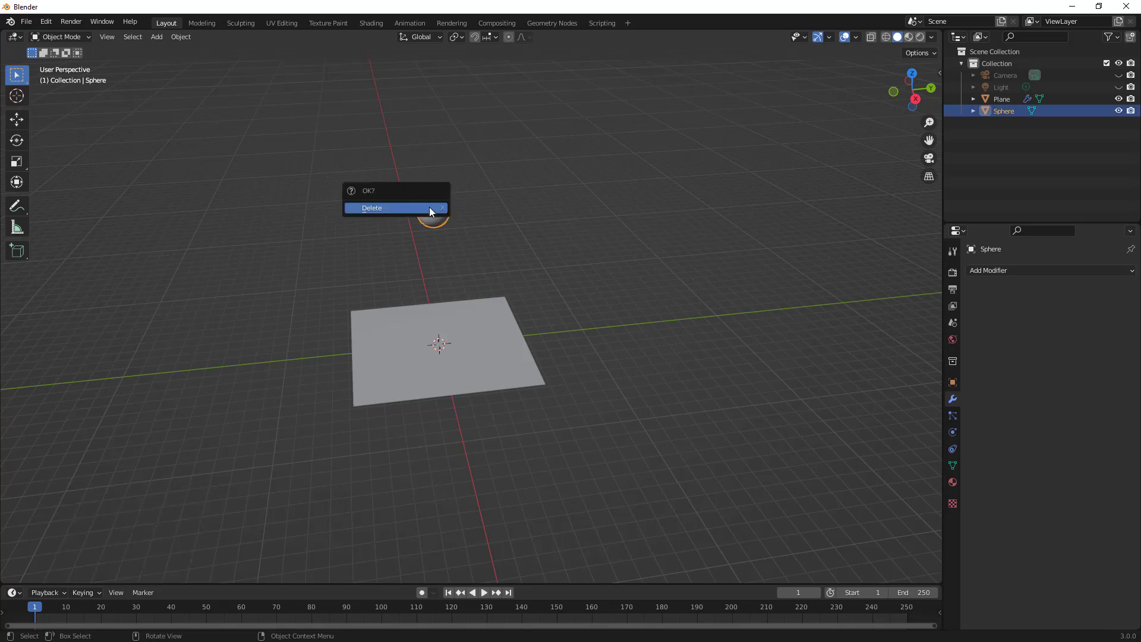
pyautogui.click(429, 209)
pyautogui.click(161, 38)
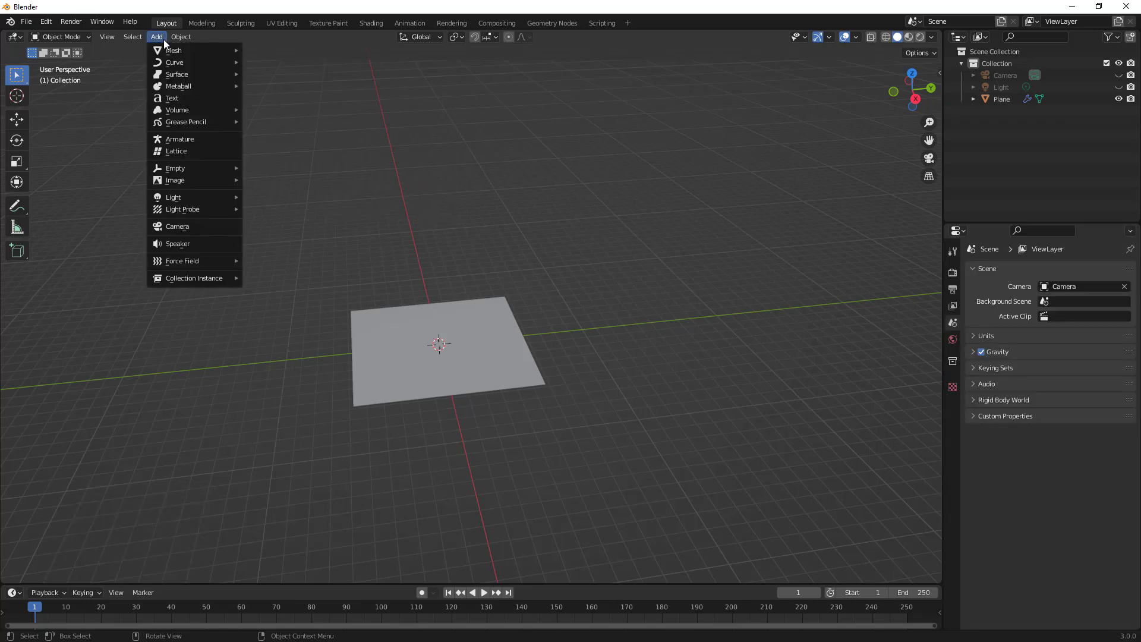
pyautogui.moveTo(170, 49)
pyautogui.click(265, 87)
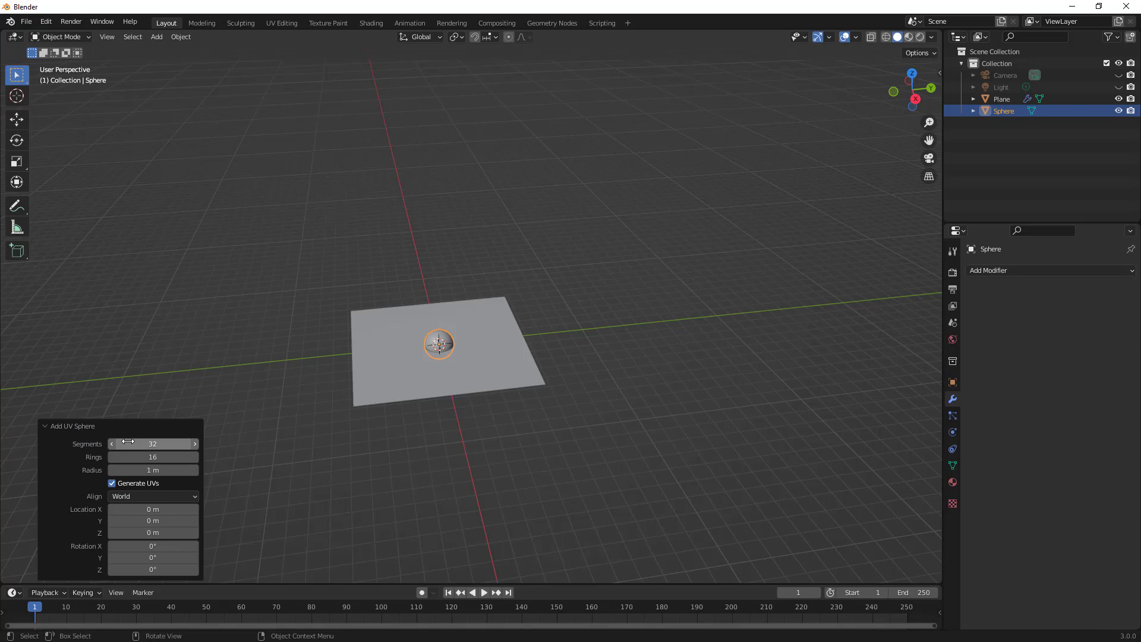
# Give the new sphere 12 segments and 8 rings
pyautogui.moveTo(121, 444); pyautogui.dragTo(154, 445)
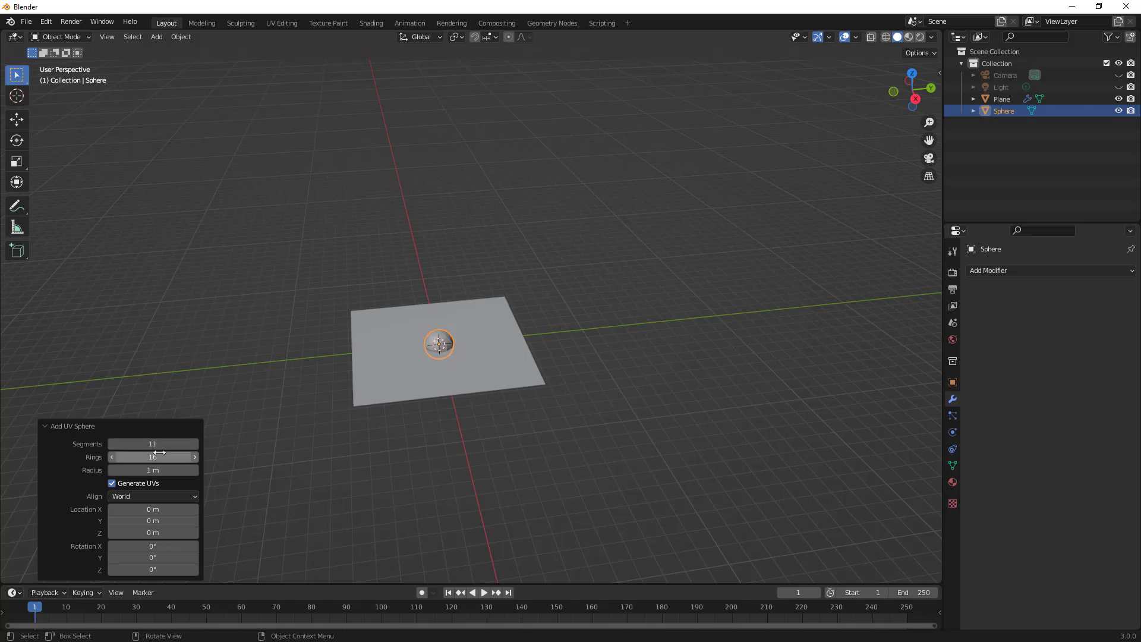
pyautogui.click(195, 444)
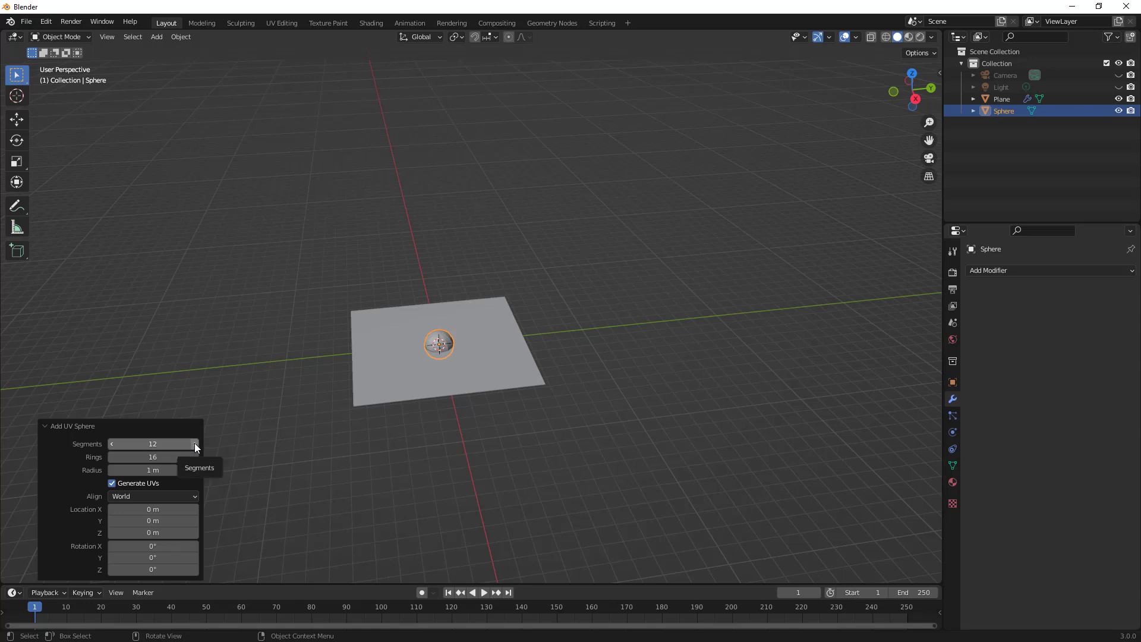
pyautogui.click(171, 457)
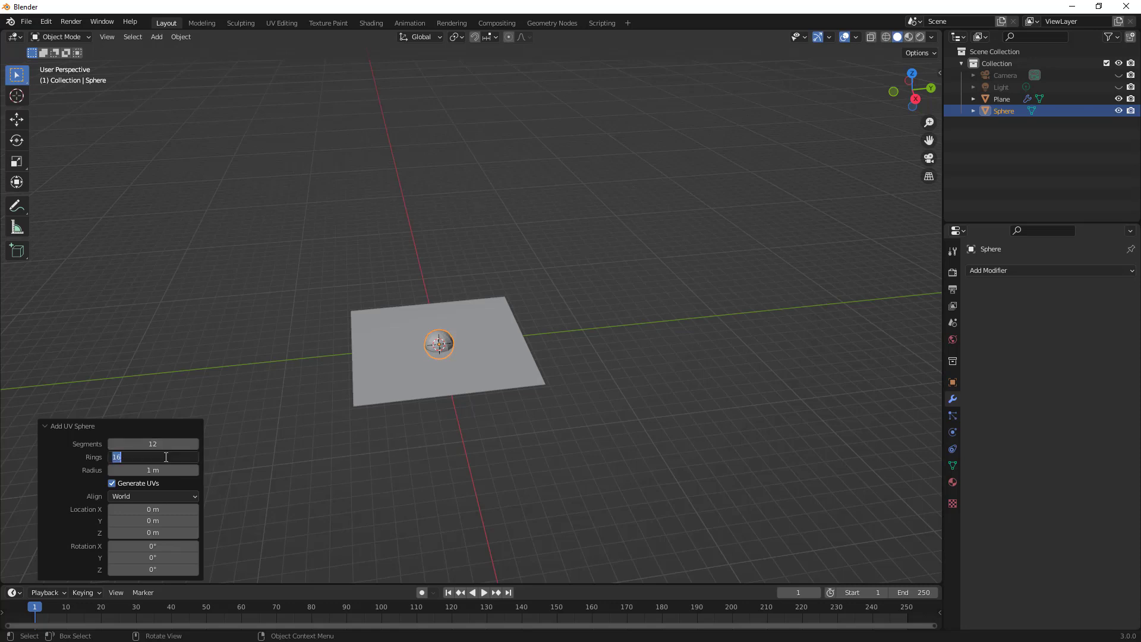
pyautogui.write('8')
pyautogui.press('Return')
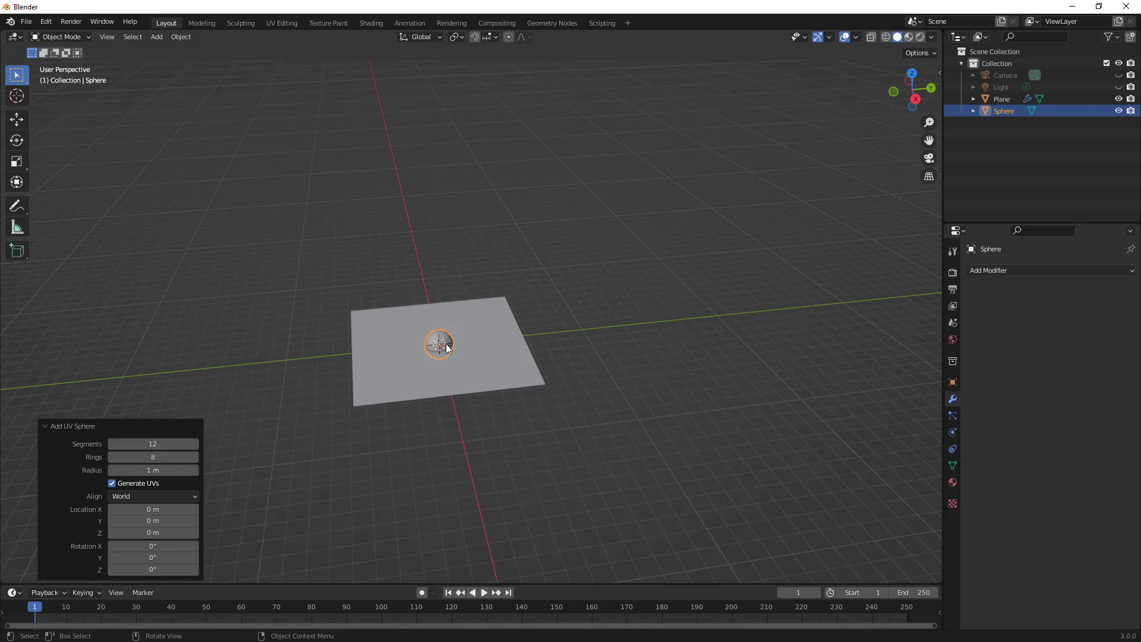
# Lift the sphere along Z to 5.6808 m above the plane
pyautogui.scroll(6, 447, 348)
pyautogui.moveTo(390, 394); pyautogui.dragTo(403, 370, button='middle')
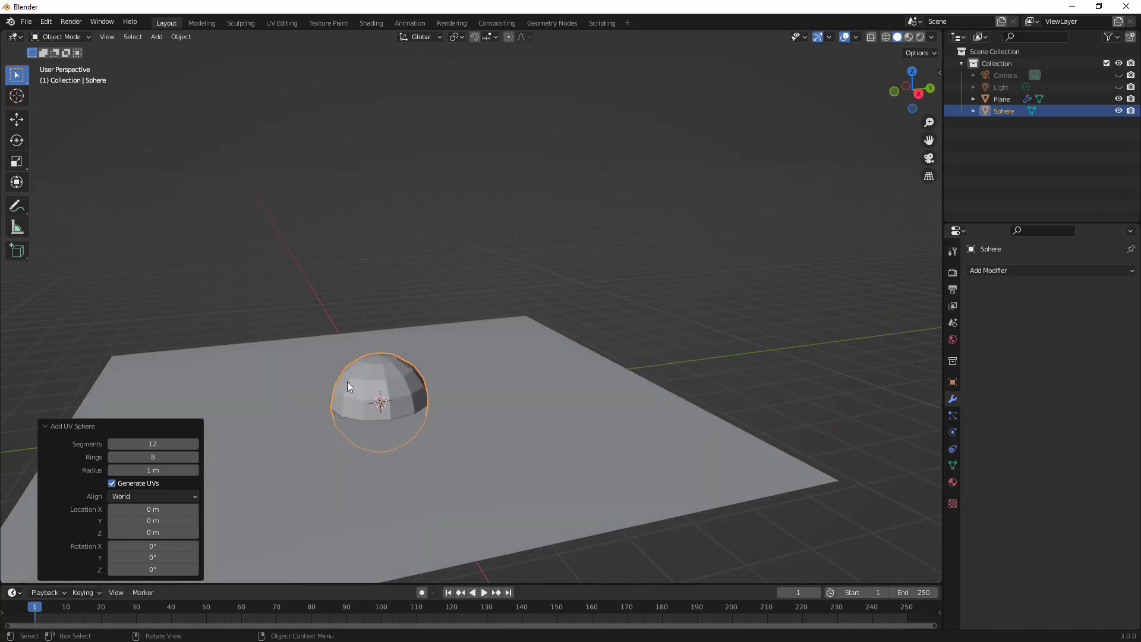
pyautogui.press('g')
pyautogui.press('z')
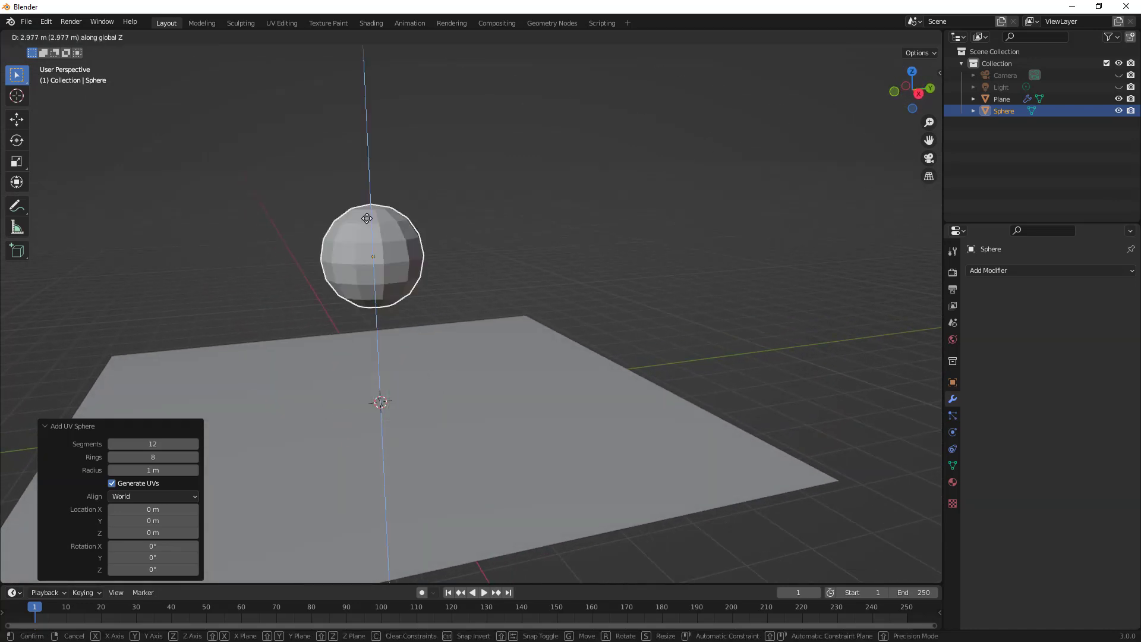
pyautogui.click(368, 227)
pyautogui.scroll(-3, 368, 227)
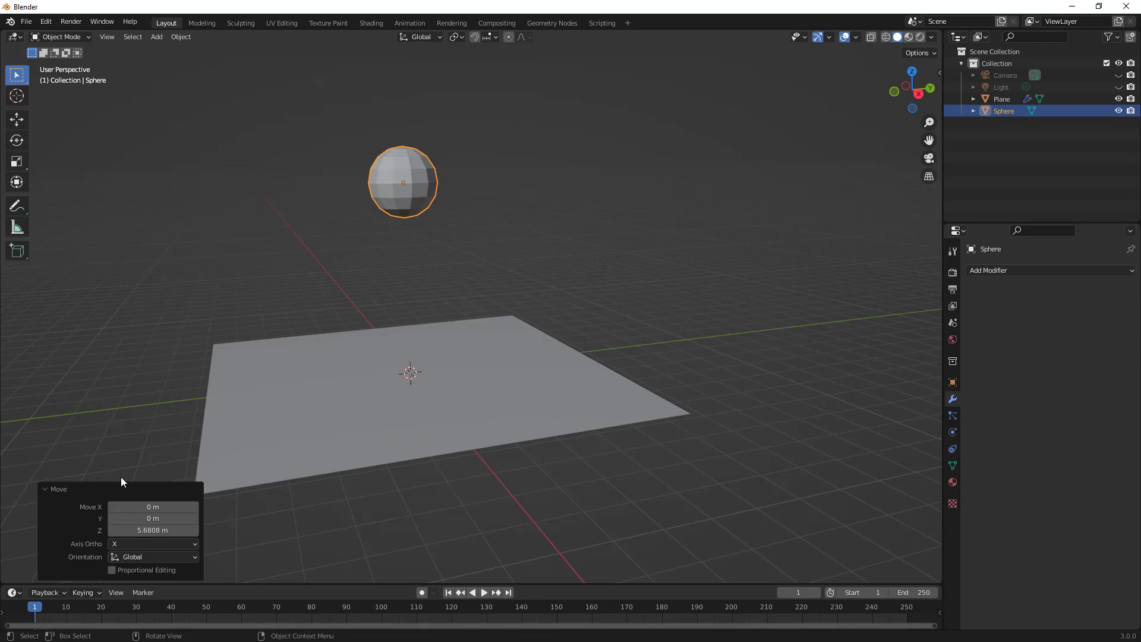
pyautogui.click(47, 489)
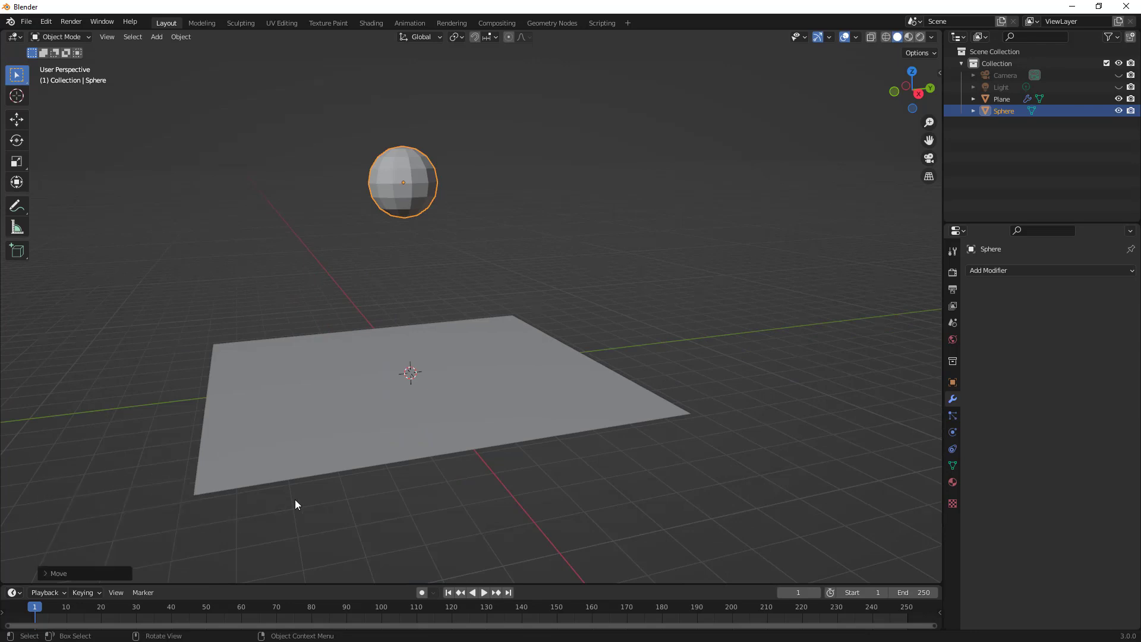
pyautogui.moveTo(295, 504); pyautogui.dragTo(334, 493, button='middle')
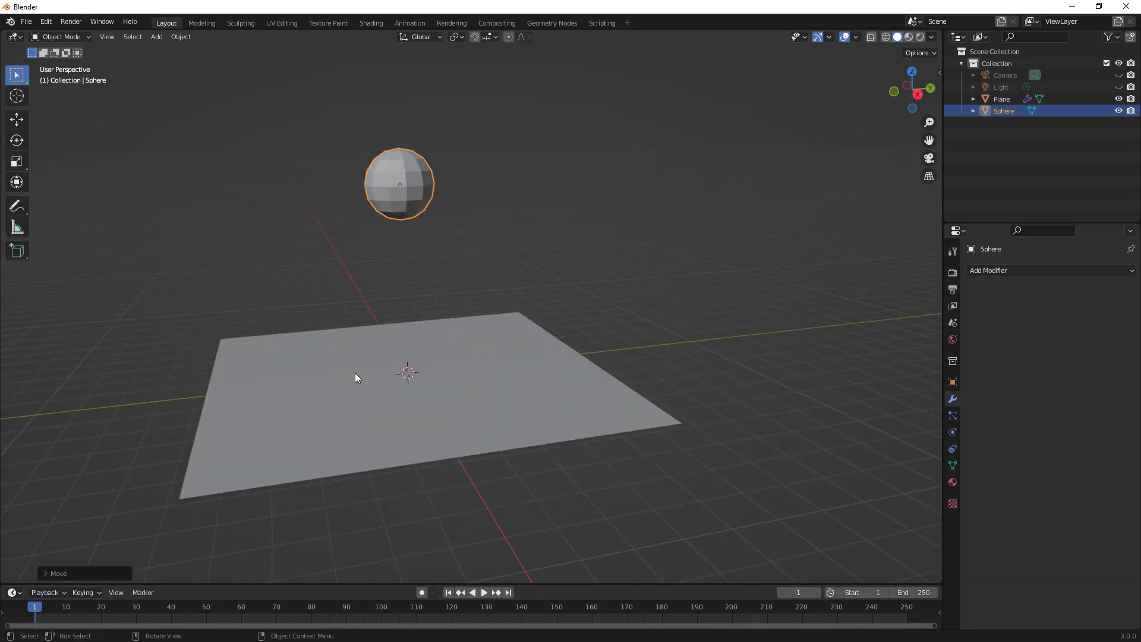
# Move the sphere higher still along Z, well above the plane
pyautogui.press('g')
pyautogui.press('z')
pyautogui.click(401, 260)
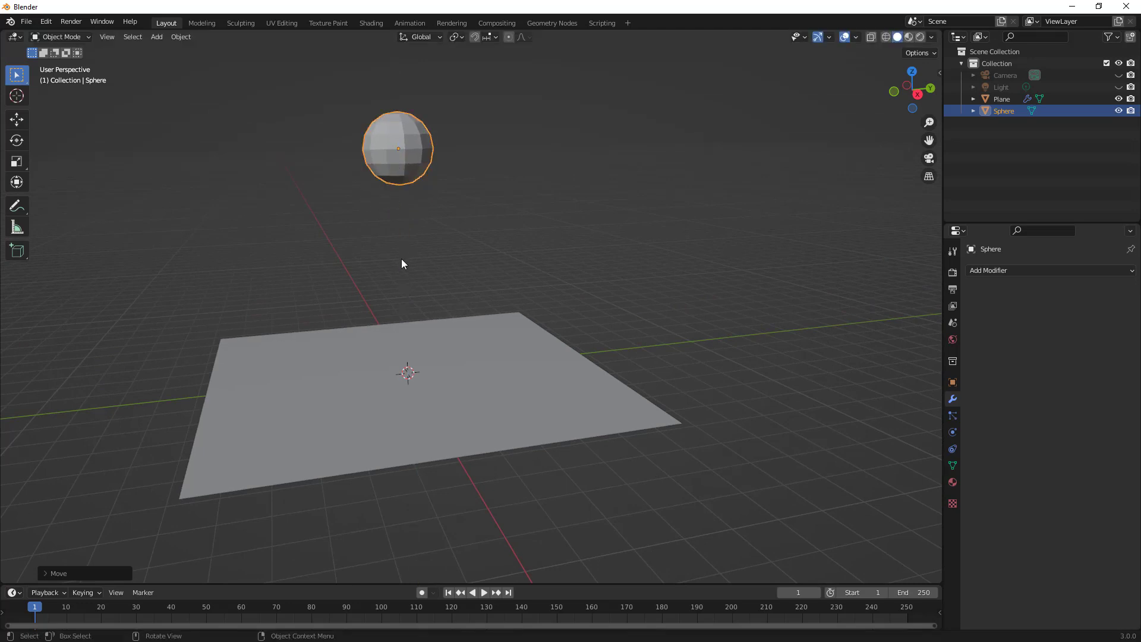
pyautogui.moveTo(401, 260); pyautogui.dragTo(426, 293, button='middle')
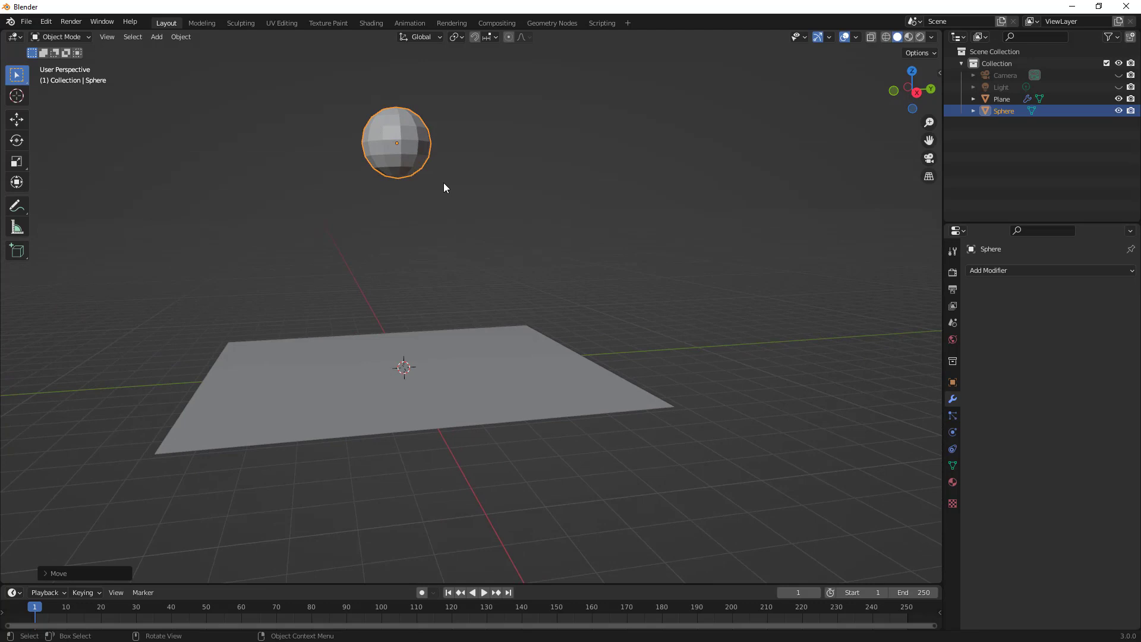
pyautogui.moveTo(444, 187); pyautogui.dragTo(487, 244, button='middle')
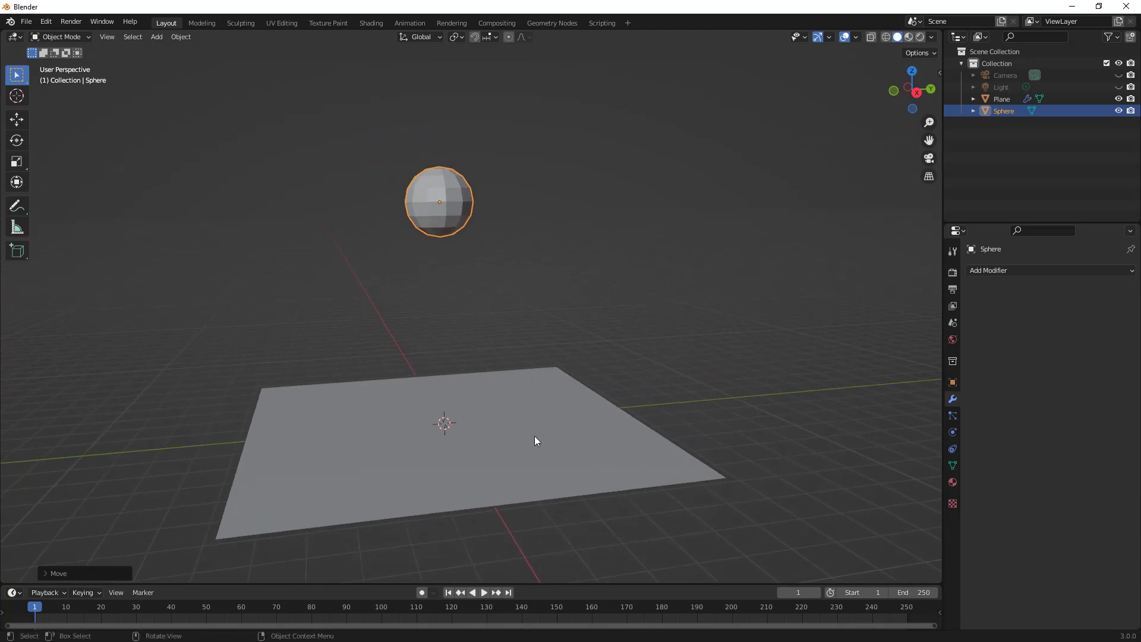
# Add a Soft Body modifier to the sphere and show its Physics settings
pyautogui.click(535, 436)
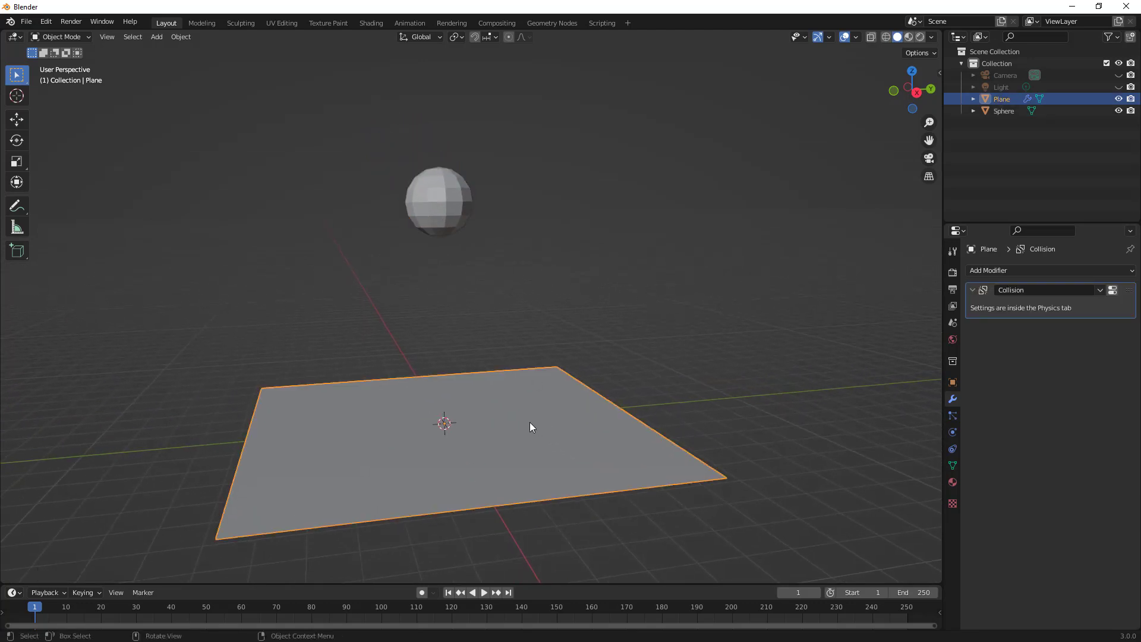
pyautogui.click(440, 198)
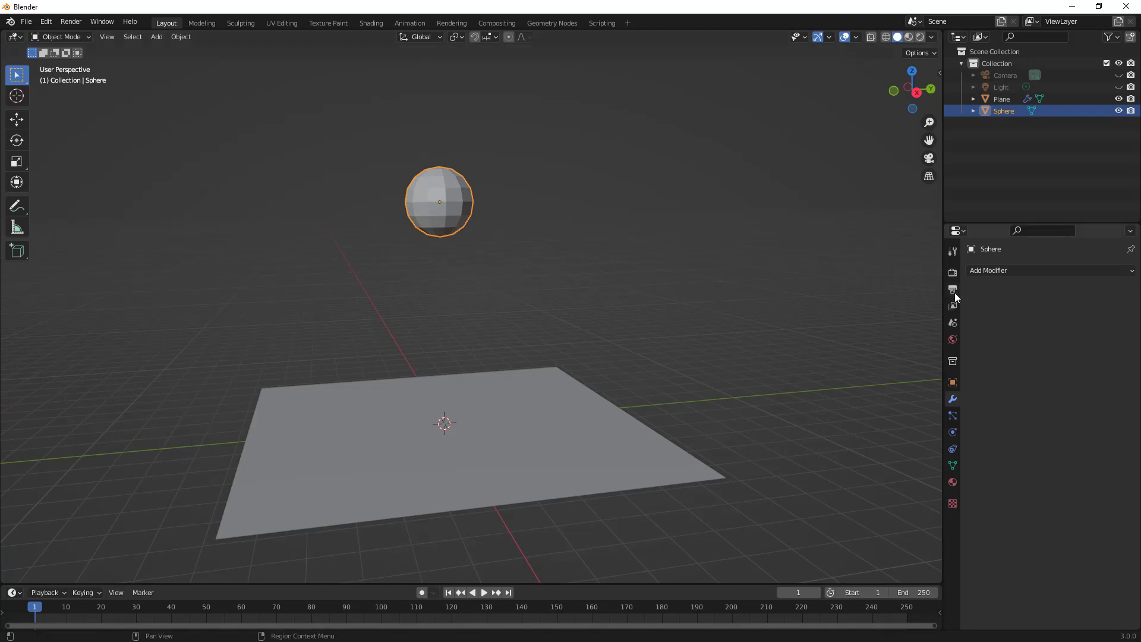
pyautogui.click(996, 275)
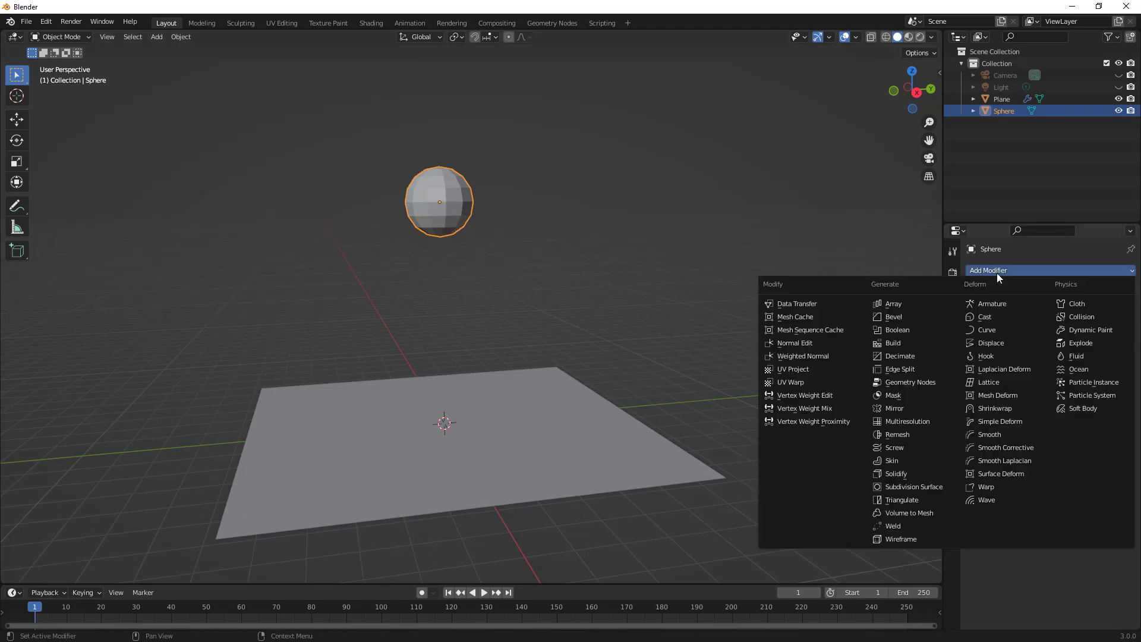
pyautogui.click(1086, 409)
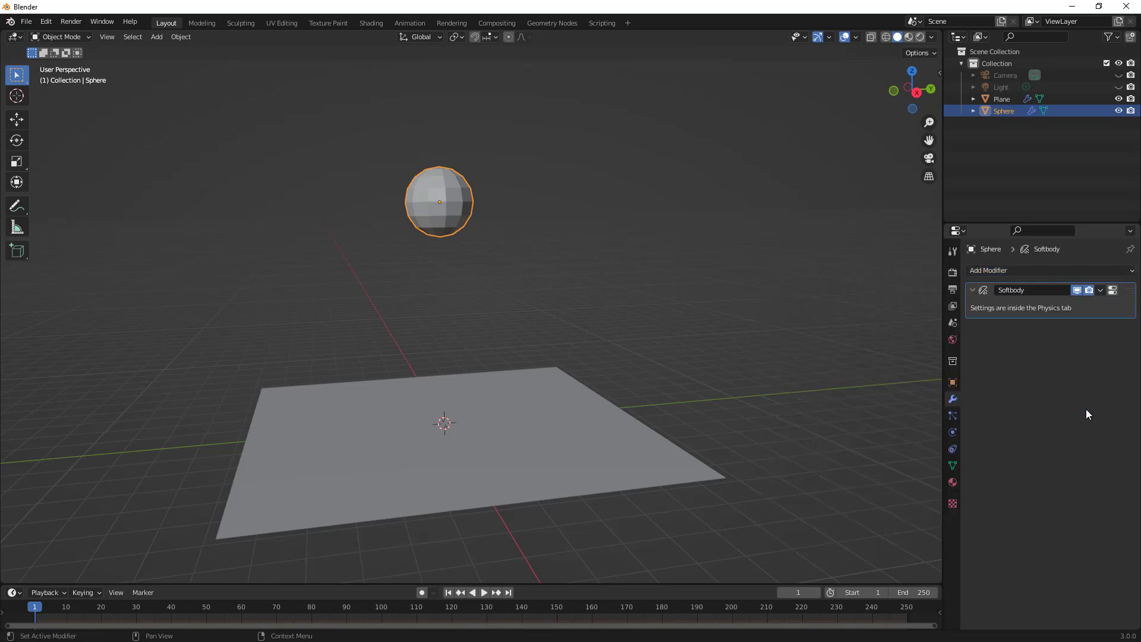
pyautogui.click(956, 416)
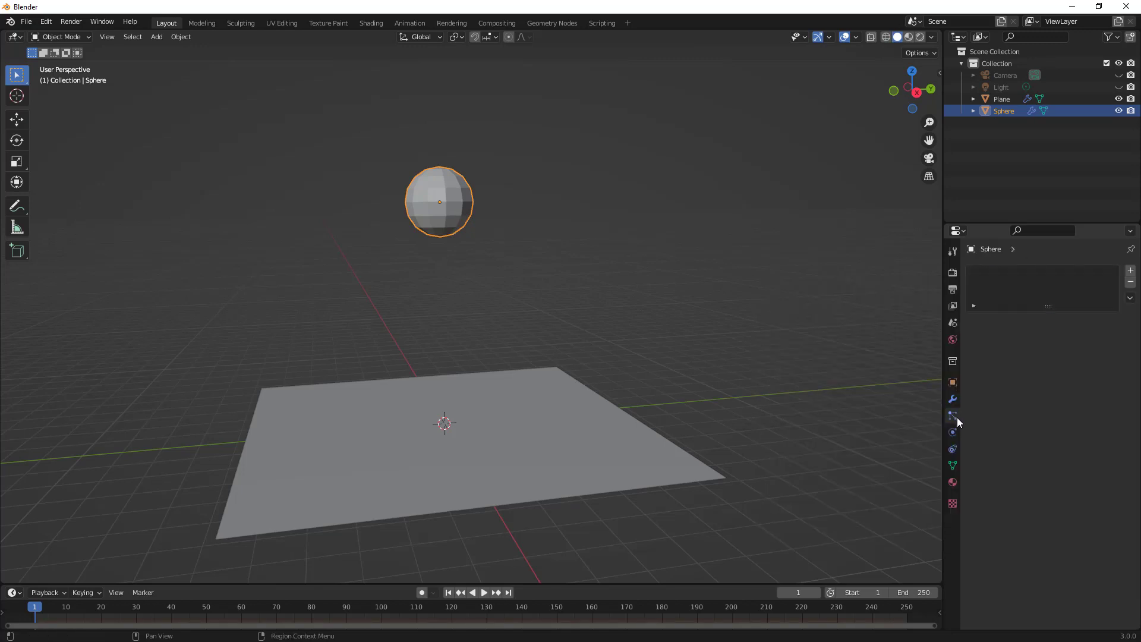
pyautogui.click(954, 434)
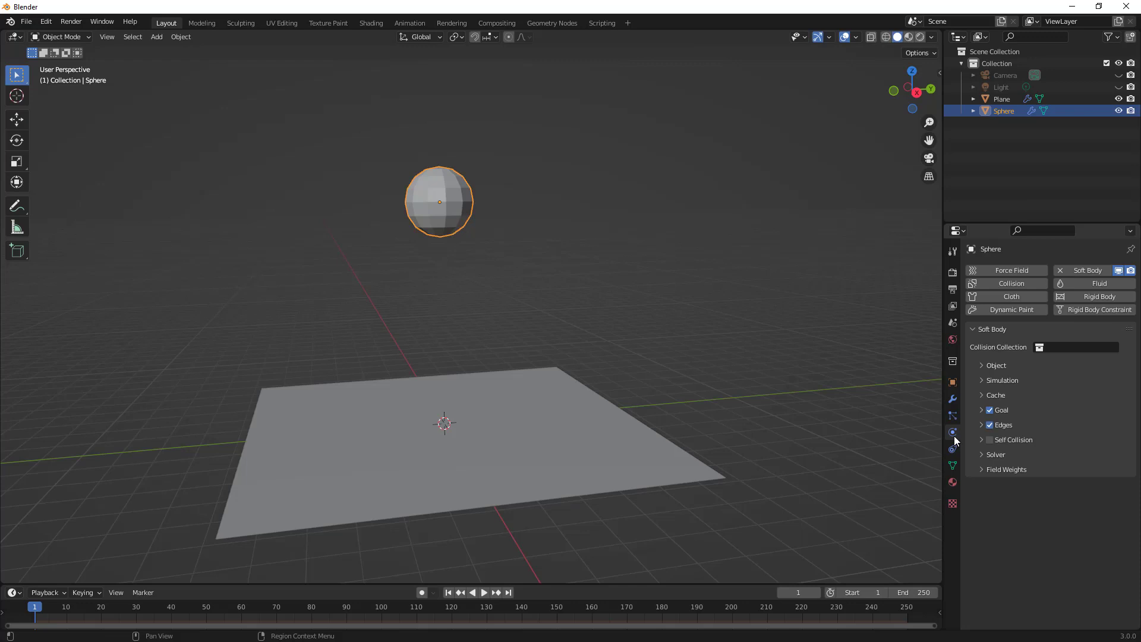
# Preview the soft body simulation, then return to frame 1
pyautogui.click(483, 594)
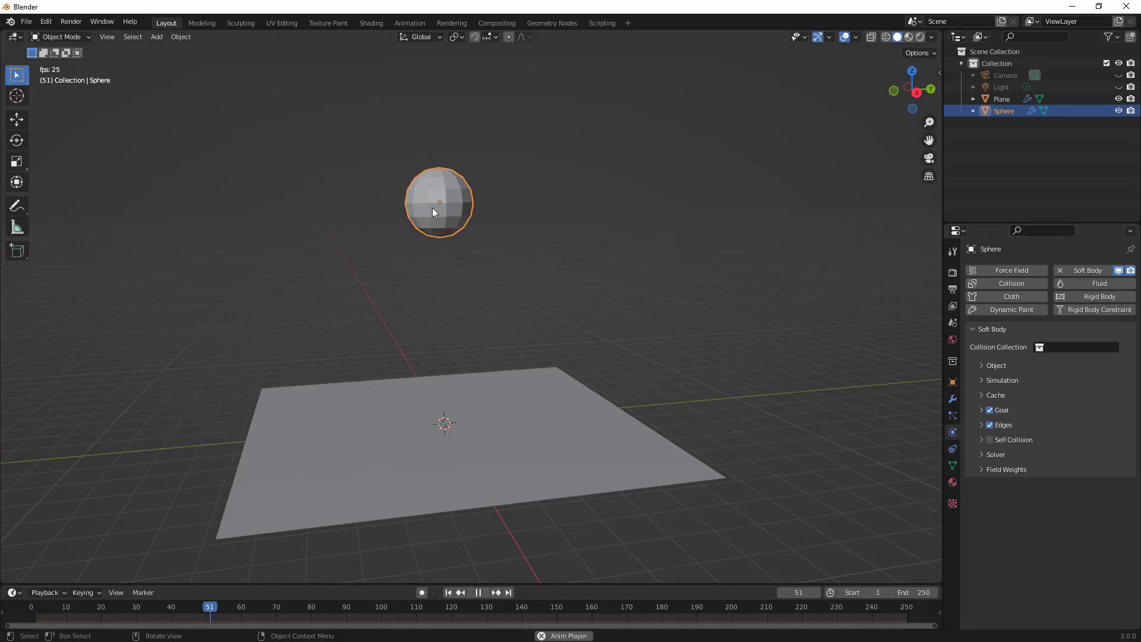
pyautogui.click(478, 593)
pyautogui.click(449, 593)
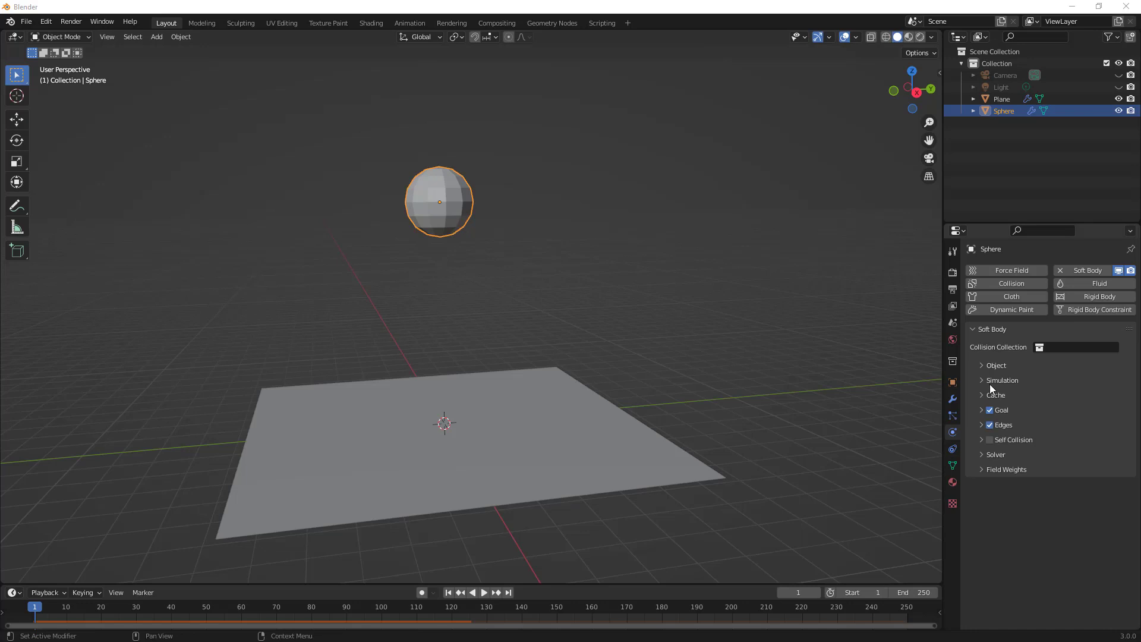
# Expand the soft body Object panel and briefly inspect Simulation and Cache
pyautogui.click(984, 365)
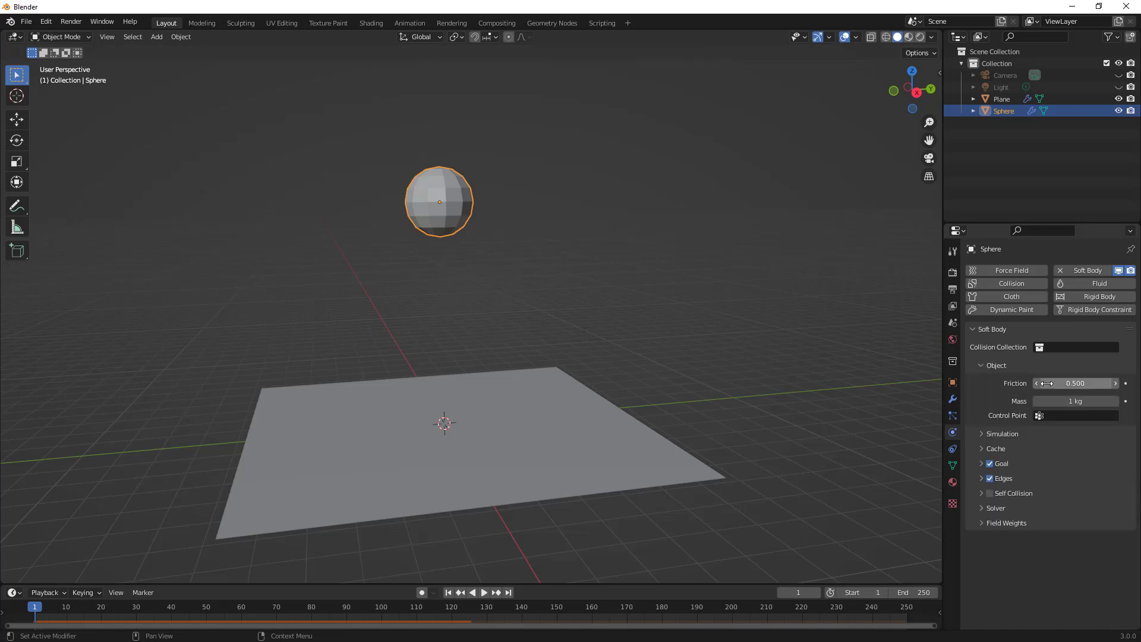
pyautogui.click(980, 434)
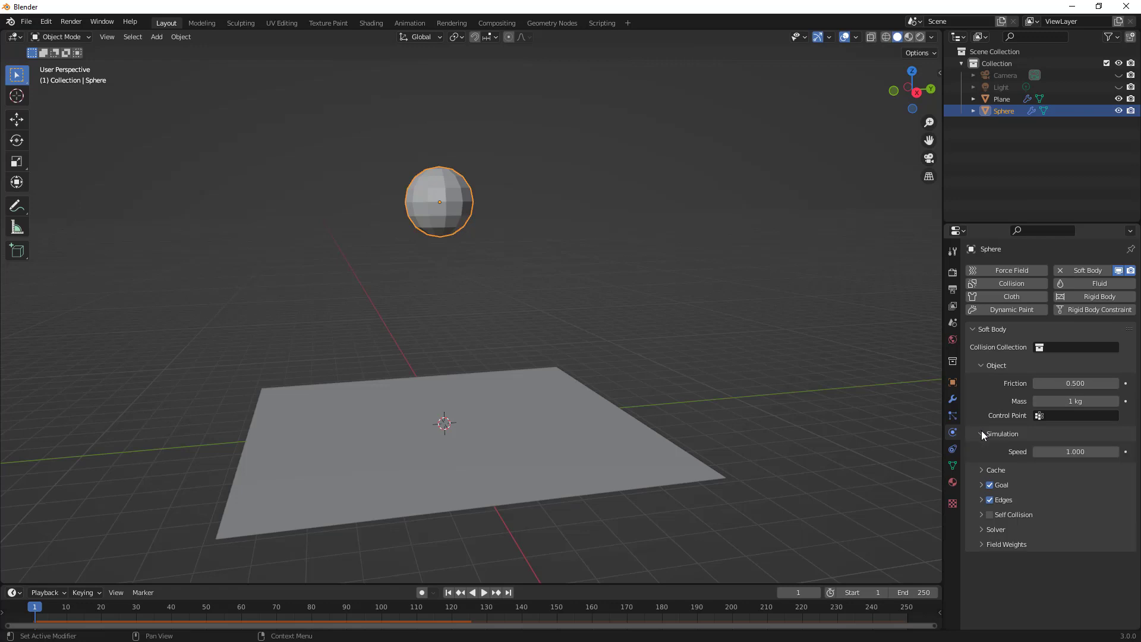
pyautogui.click(982, 434)
pyautogui.click(981, 447)
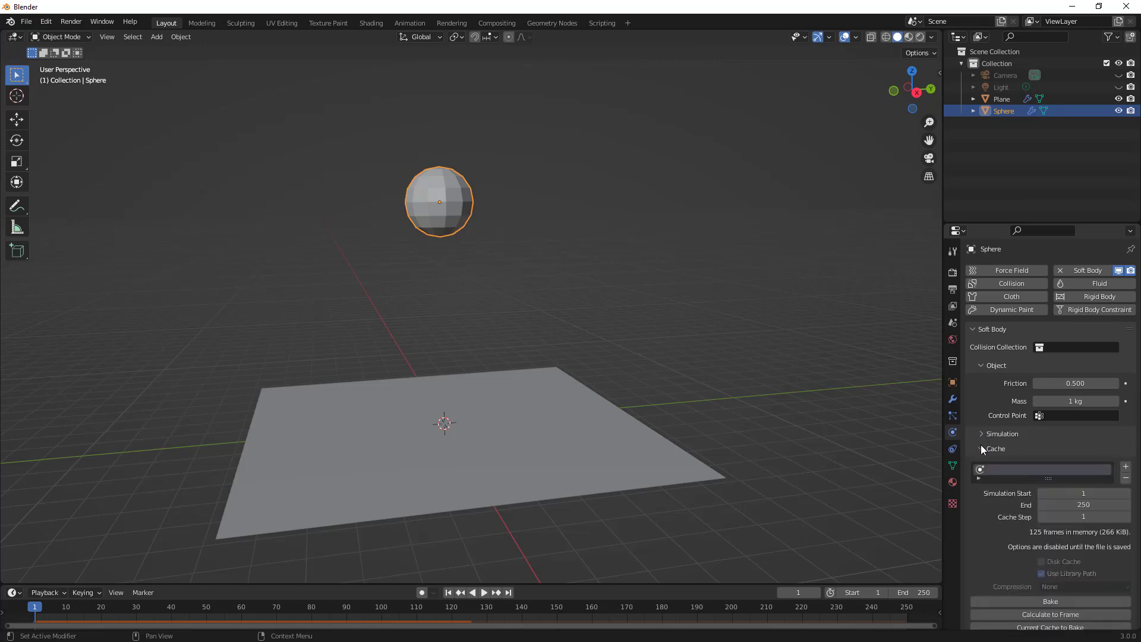
pyautogui.scroll(-1, 985, 461)
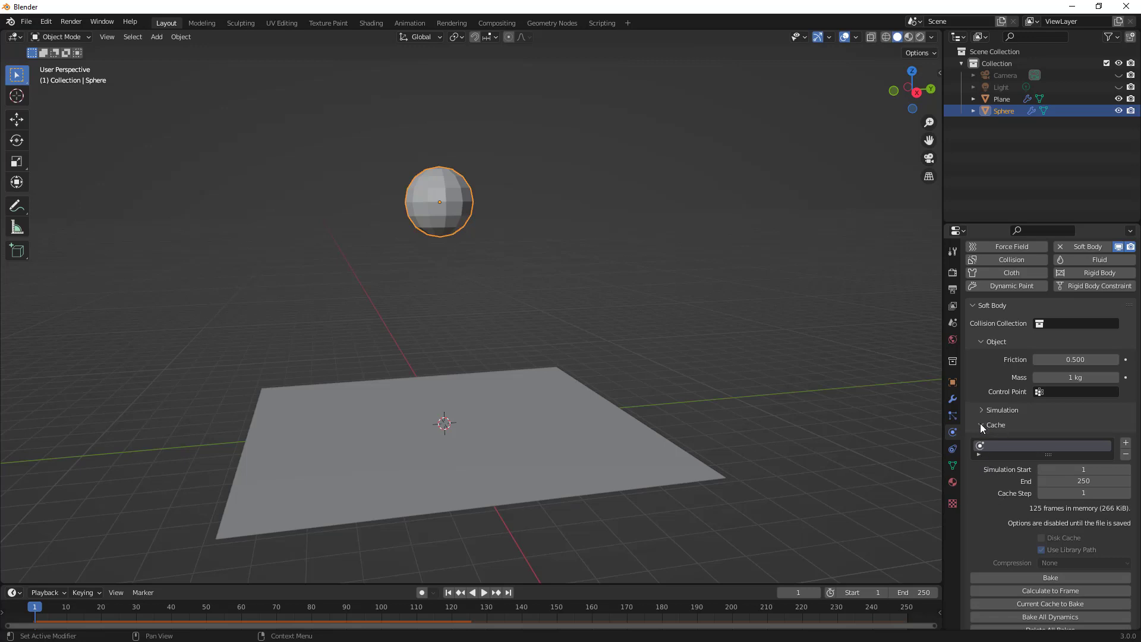
pyautogui.click(980, 425)
# Reveal the Goal stiffness, Goal strength and Edges spring settings
pyautogui.click(981, 463)
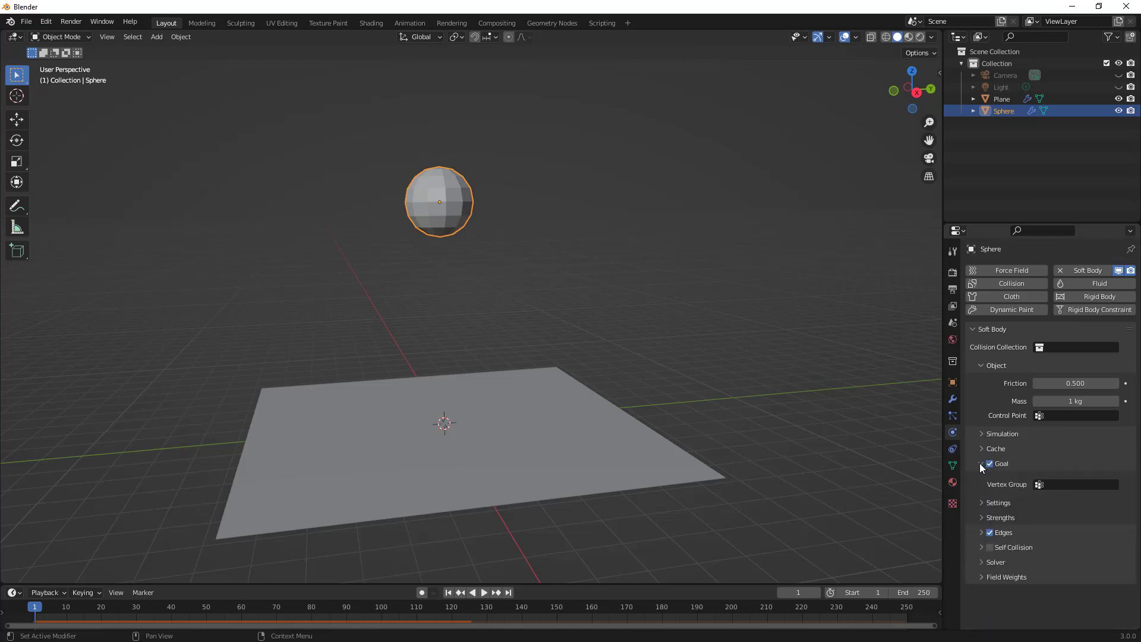
pyautogui.click(981, 502)
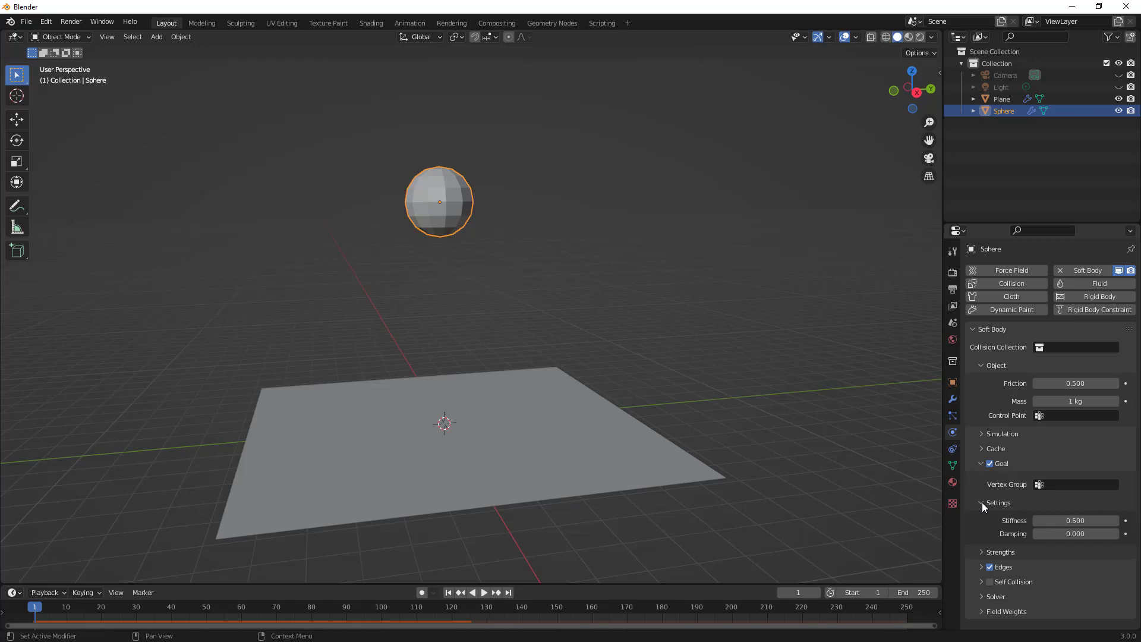
pyautogui.click(982, 552)
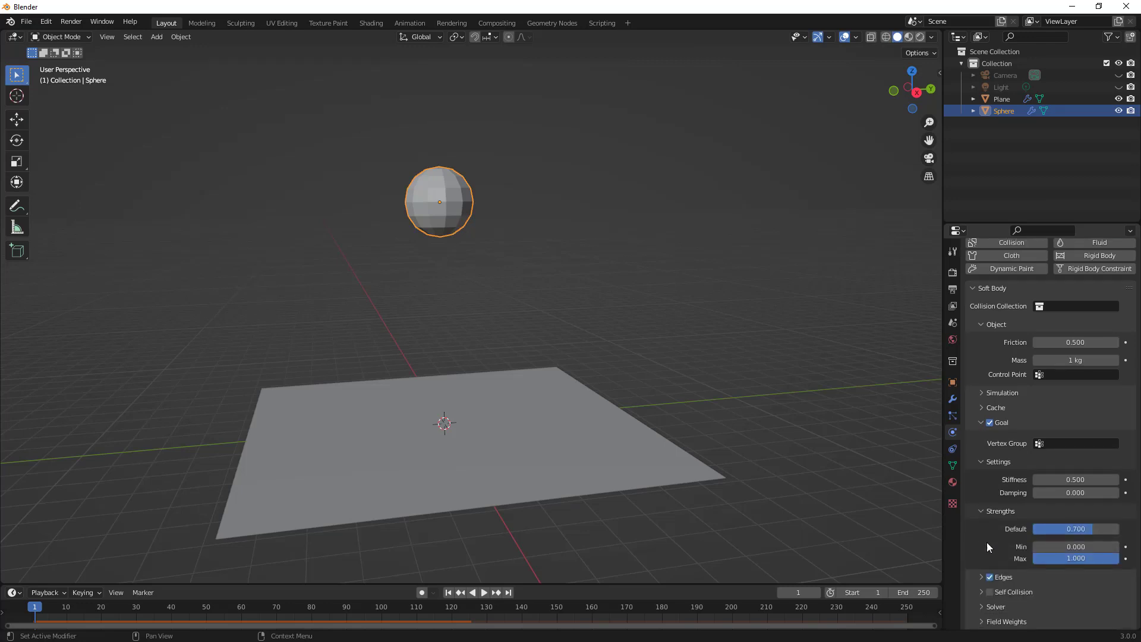
pyautogui.click(982, 576)
pyautogui.scroll(-5, 993, 562)
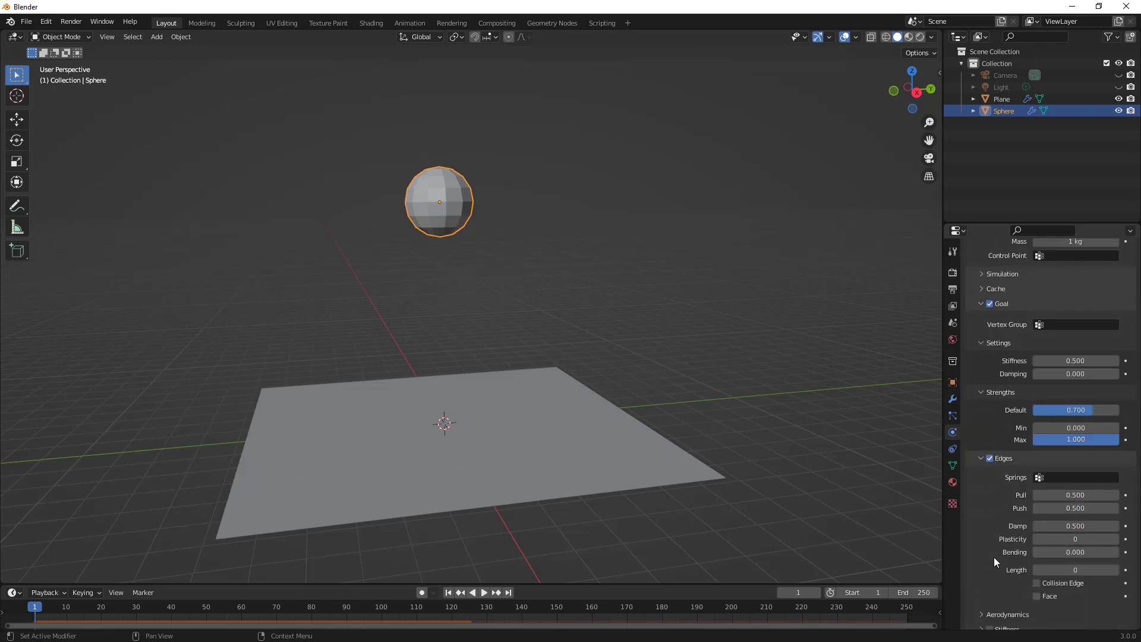
pyautogui.scroll(-2, 1018, 519)
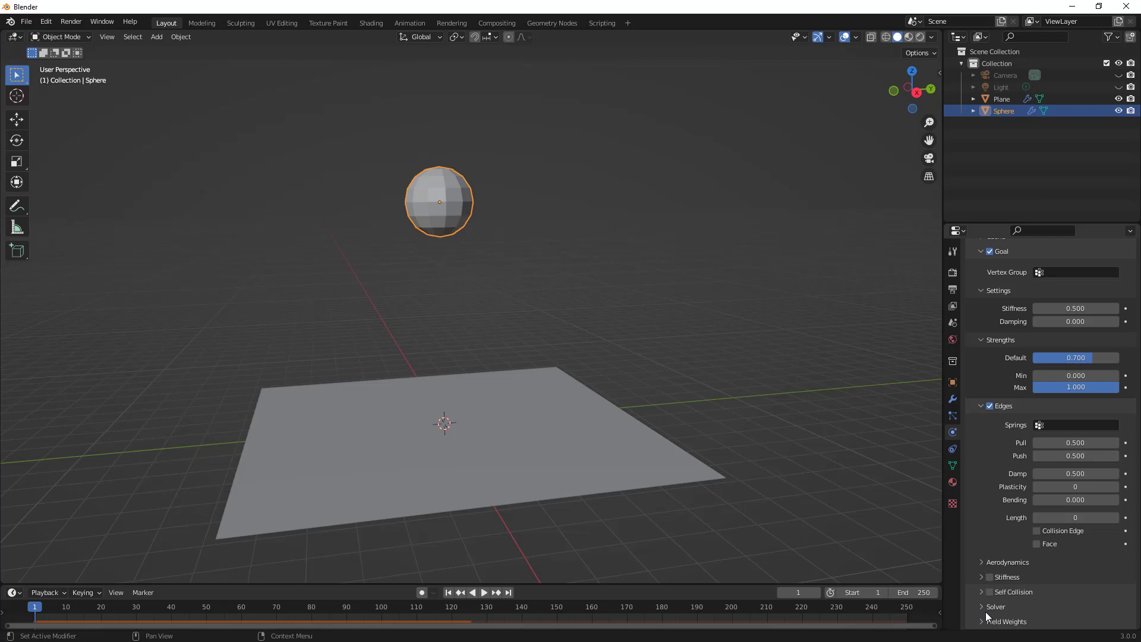
pyautogui.scroll(5, 986, 533)
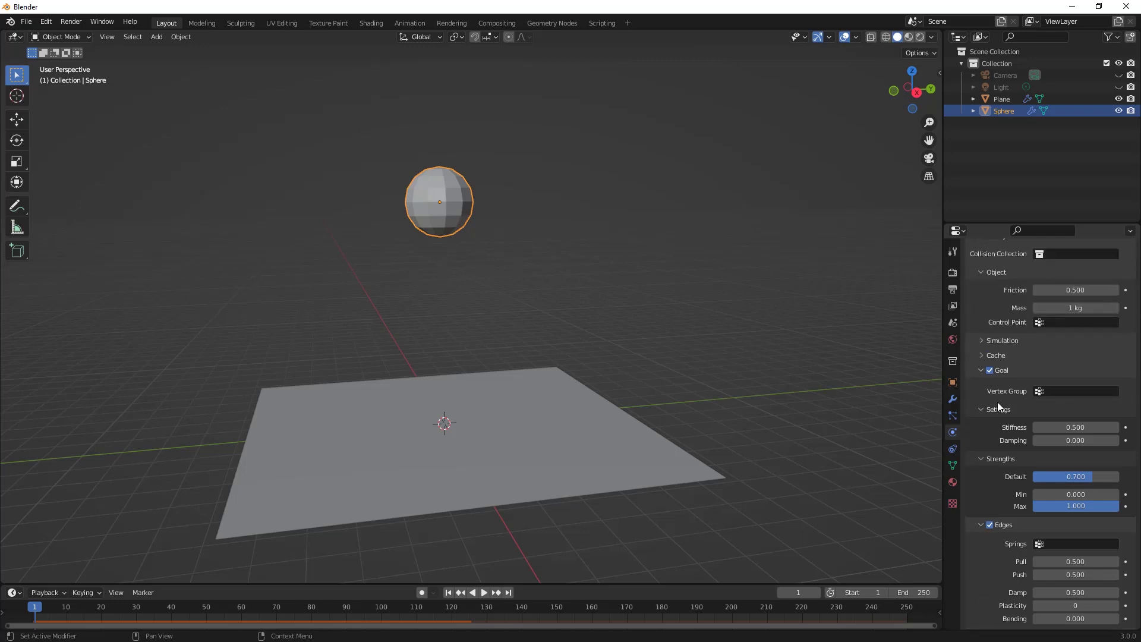
# Switch Goal off and play the simulation to watch the sphere crumple onto the plane
pyautogui.click(990, 371)
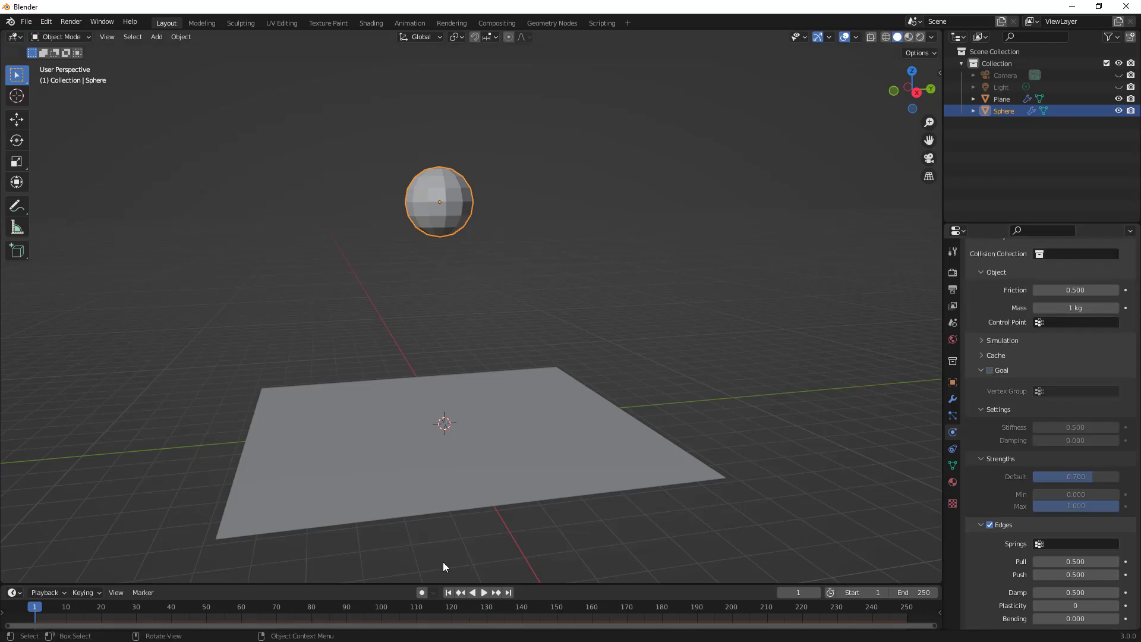
pyautogui.click(482, 594)
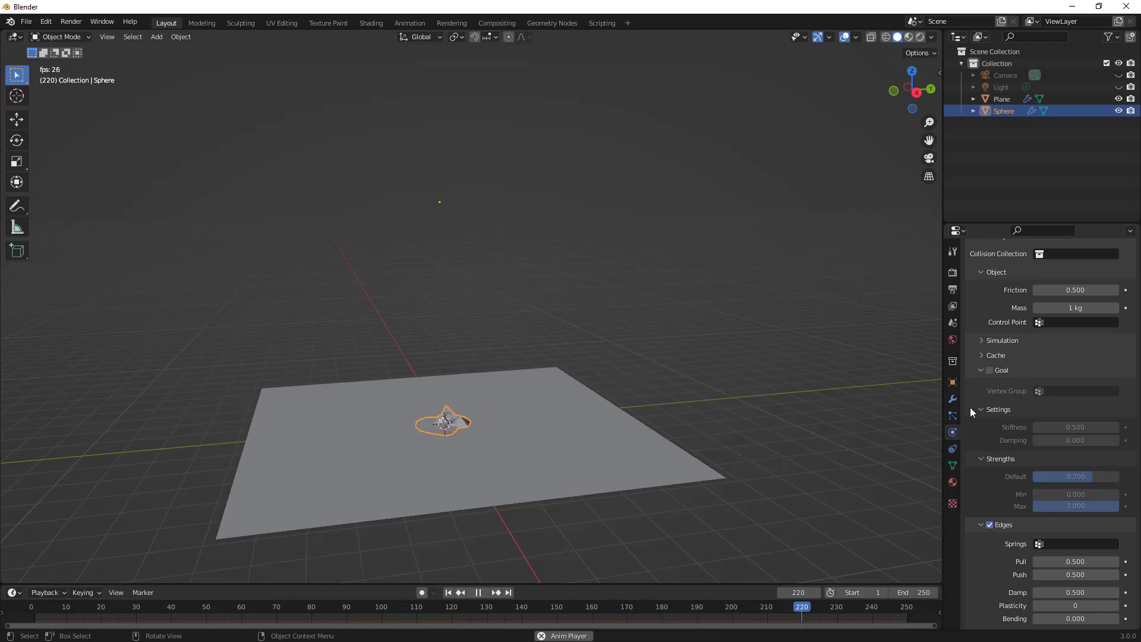
pyautogui.click(980, 370)
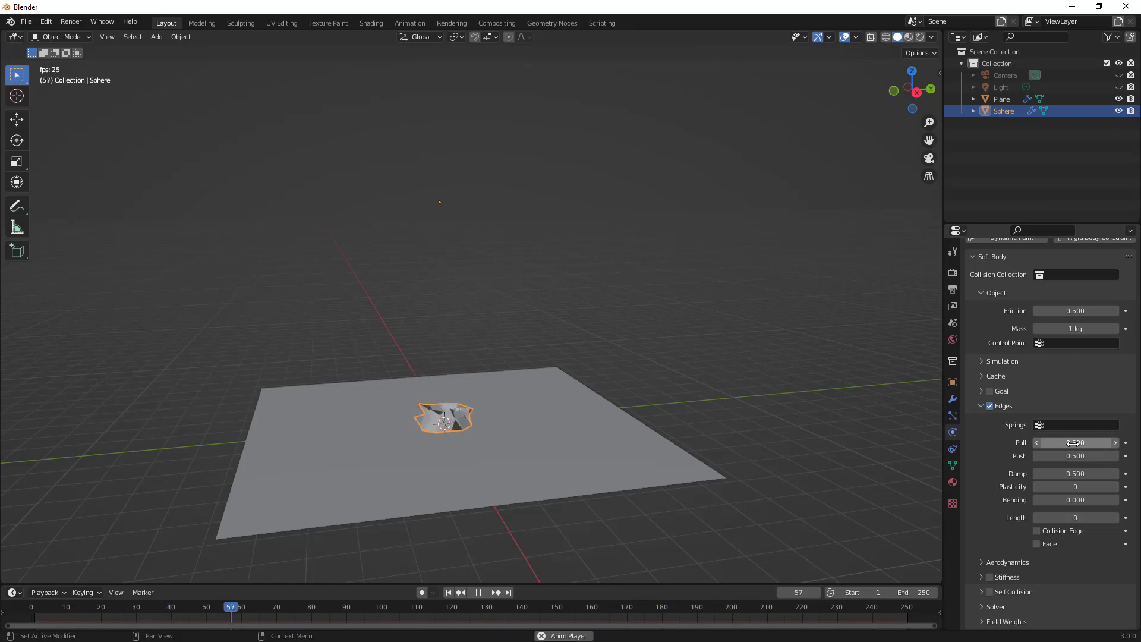
# Raise edge Pull stiffness to 0.999 and replay from frame 1
pyautogui.moveTo(1074, 443); pyautogui.dragTo(1111, 443)
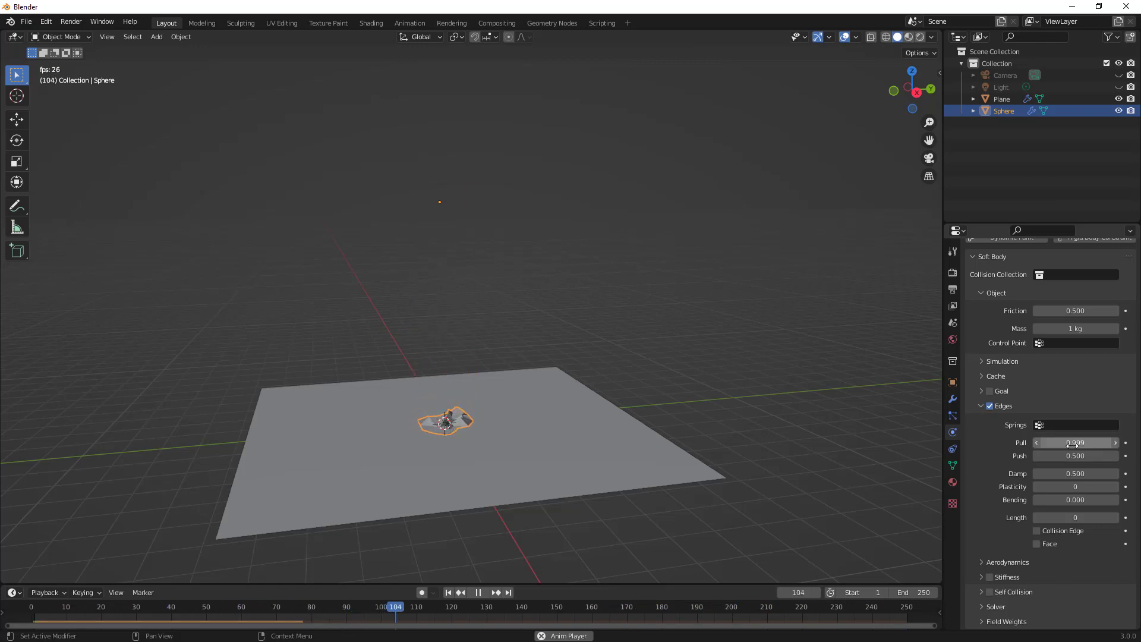
pyautogui.click(478, 593)
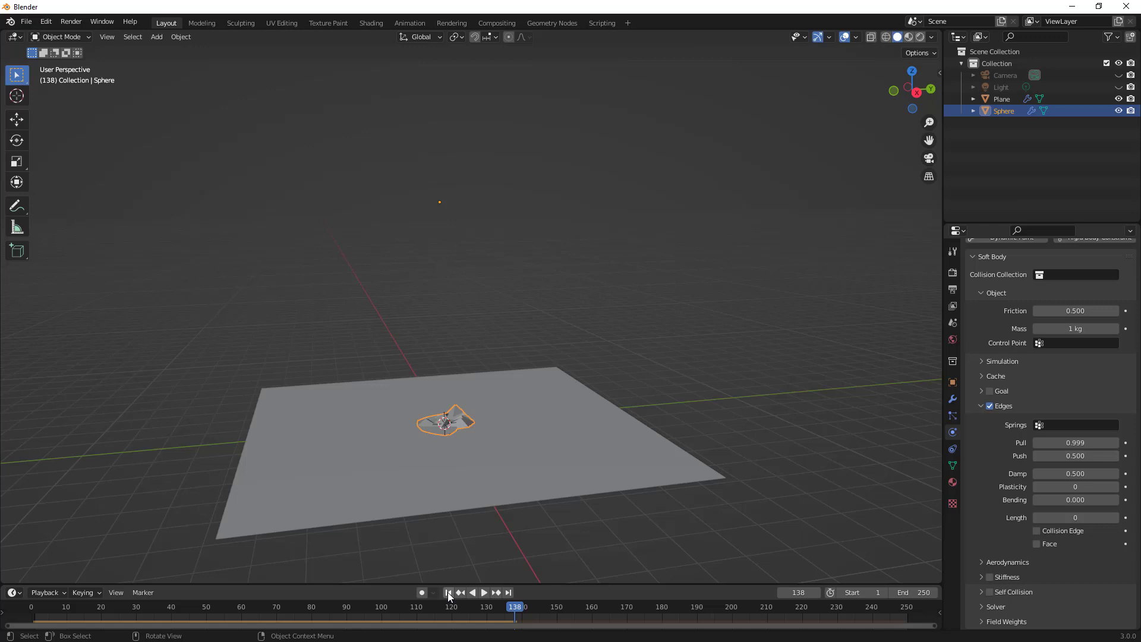
pyautogui.click(449, 592)
pyautogui.click(484, 592)
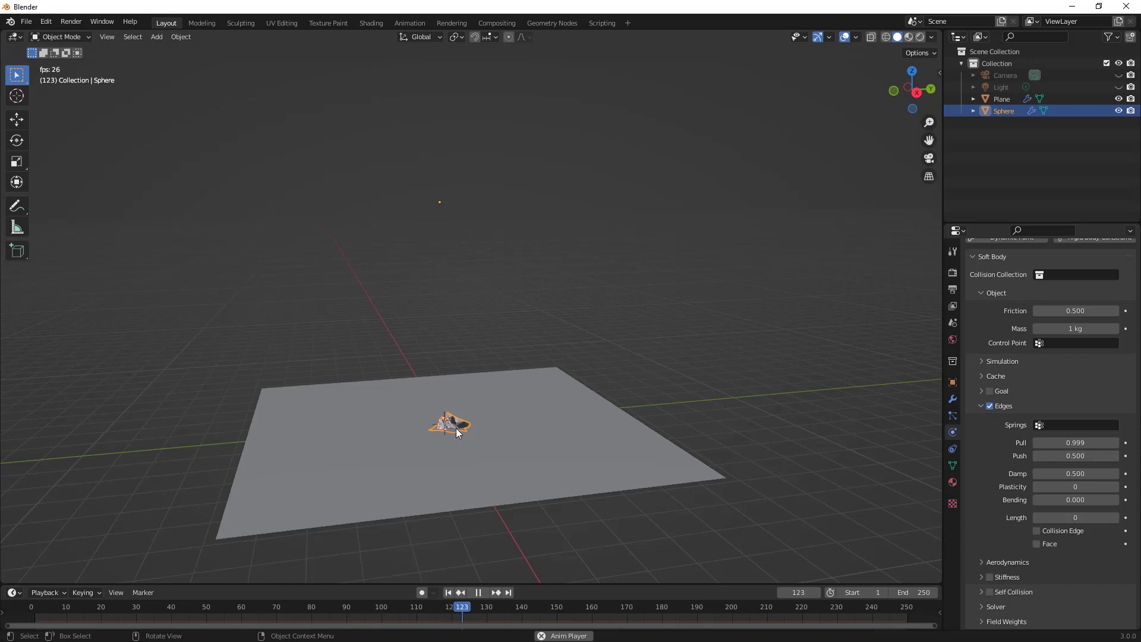
# Set edge Push to 0.999 and replay the fall from the start
pyautogui.click(1076, 456)
pyautogui.write('0.999')
pyautogui.press('Return')
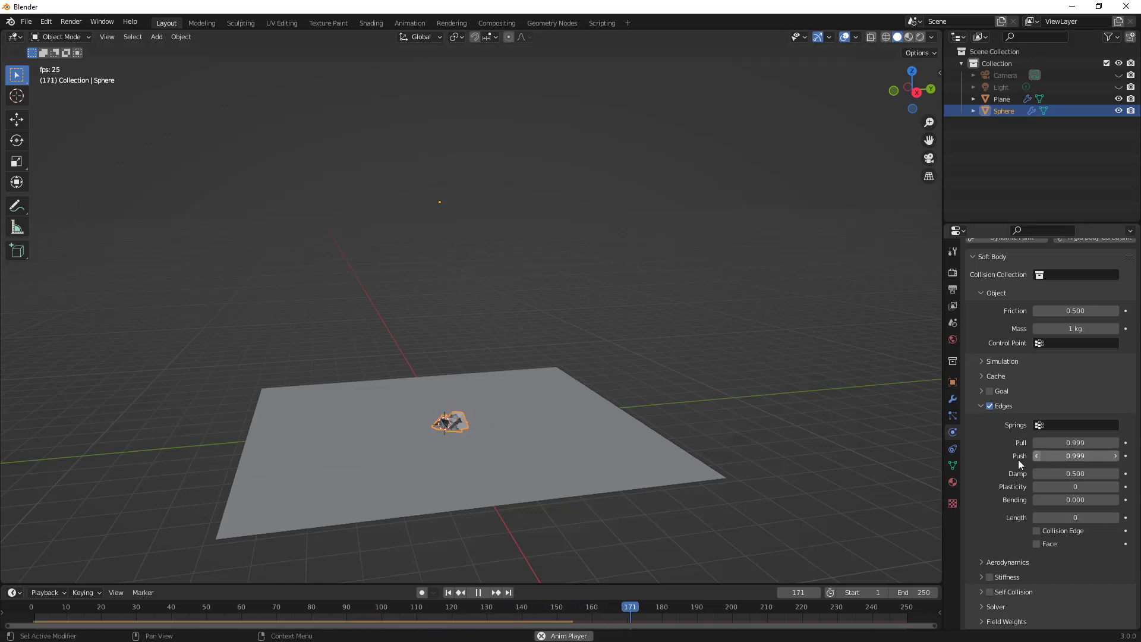
pyautogui.click(479, 592)
pyautogui.hotkey('shift', 'Left')
pyautogui.click(478, 592)
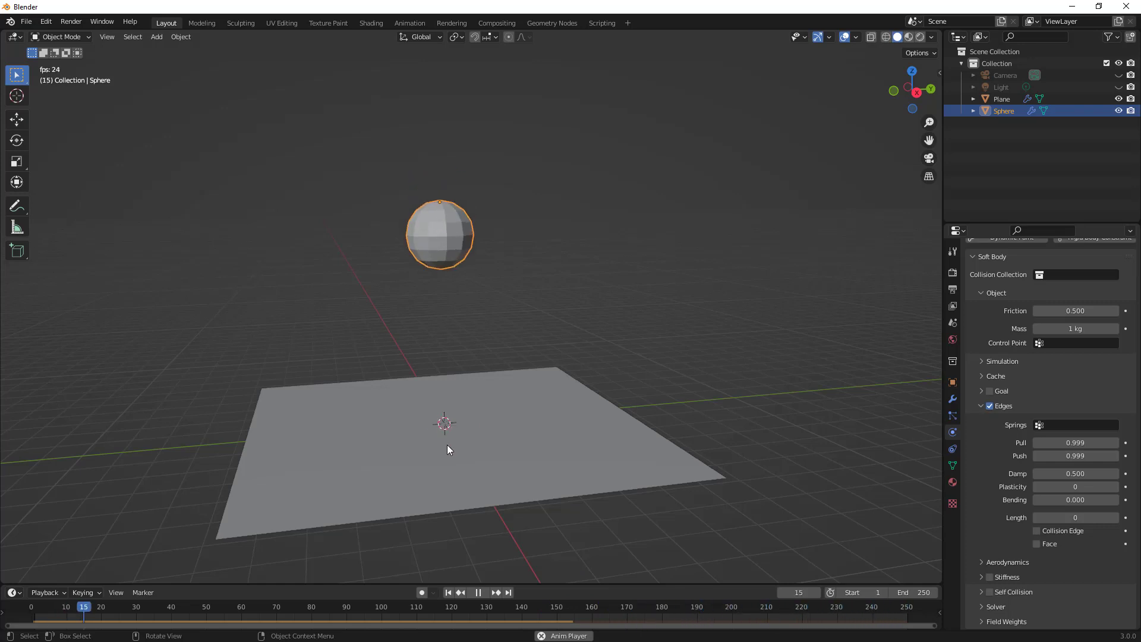
# Set edge Bending to 4.500 and replay to see the sphere land round
pyautogui.click(480, 593)
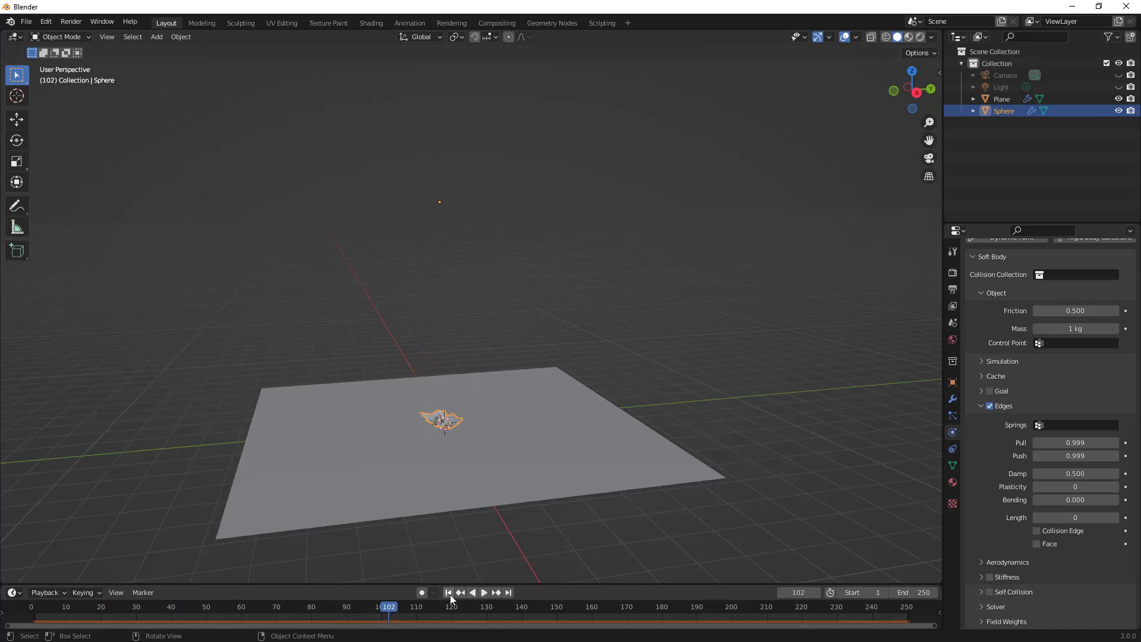
pyautogui.click(449, 592)
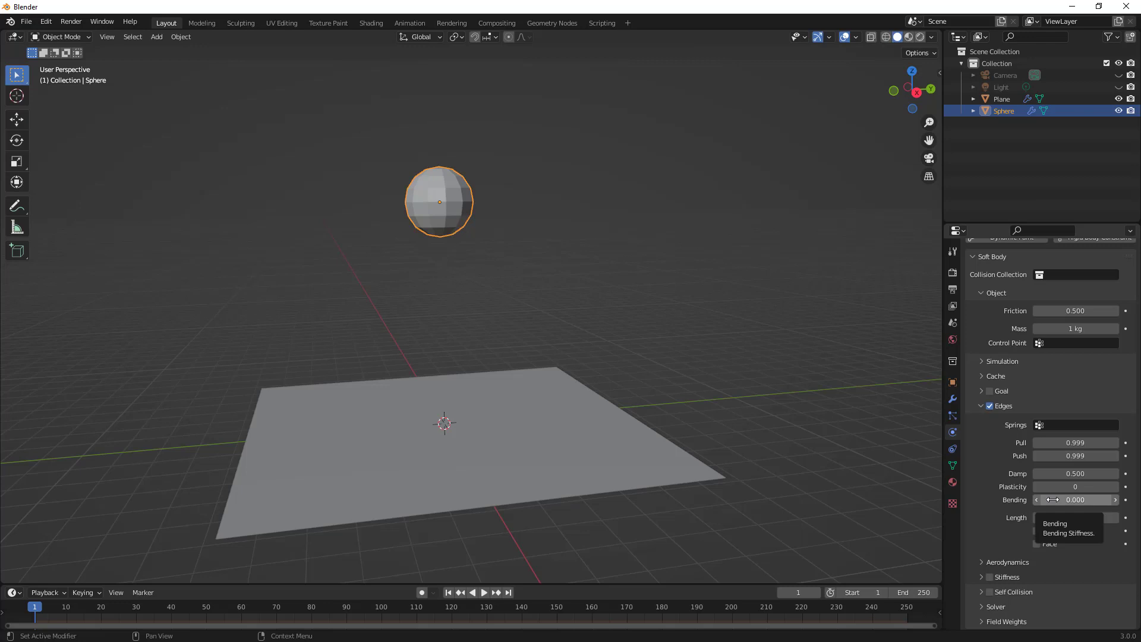
pyautogui.moveTo(1053, 500); pyautogui.dragTo(1049, 499)
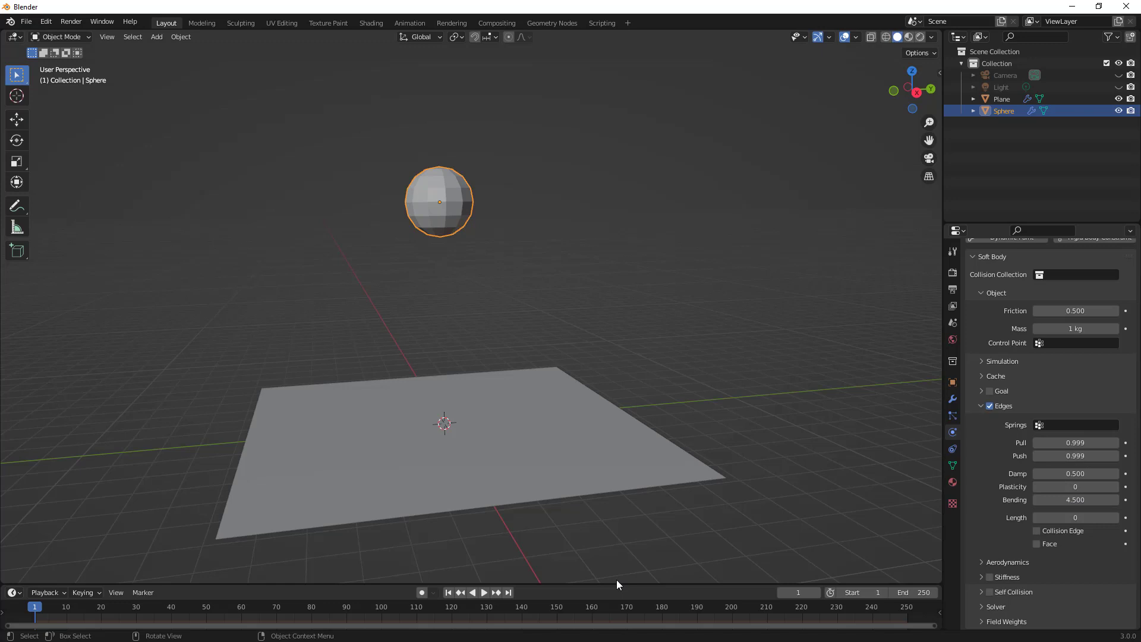
pyautogui.click(484, 593)
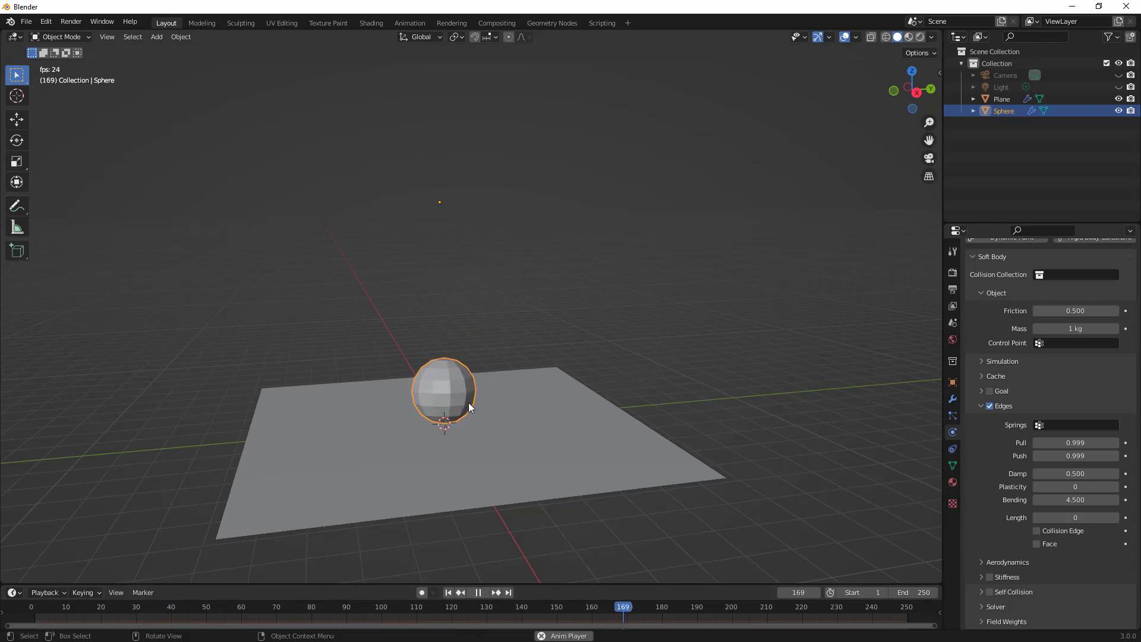
pyautogui.click(478, 593)
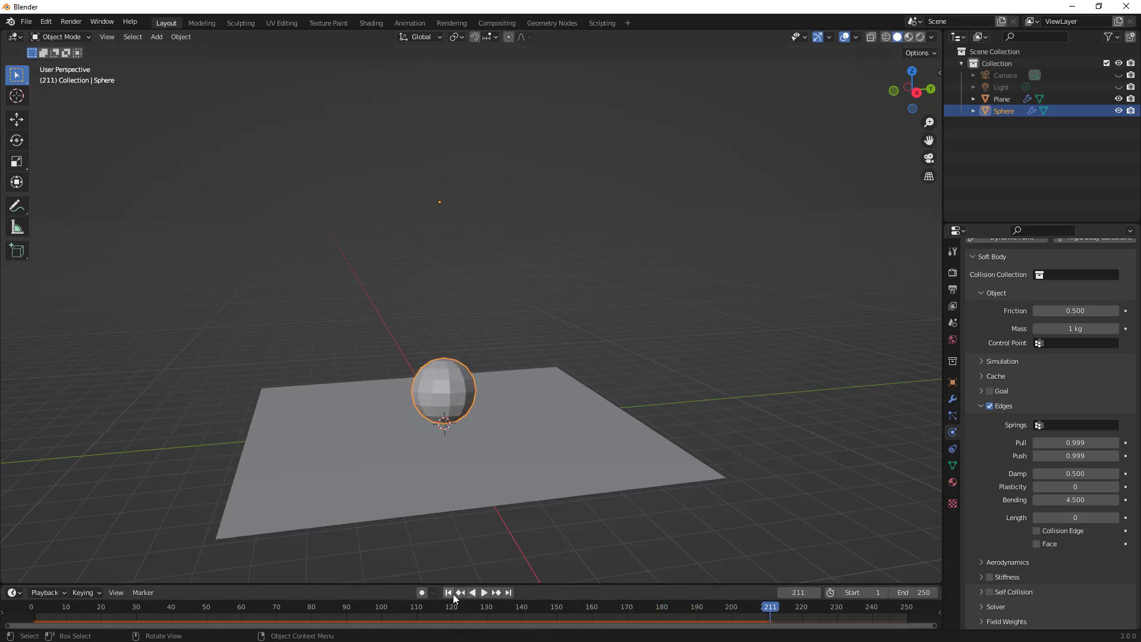
# Switch to the right orthographic view with sphere and ground centred
pyautogui.click(449, 592)
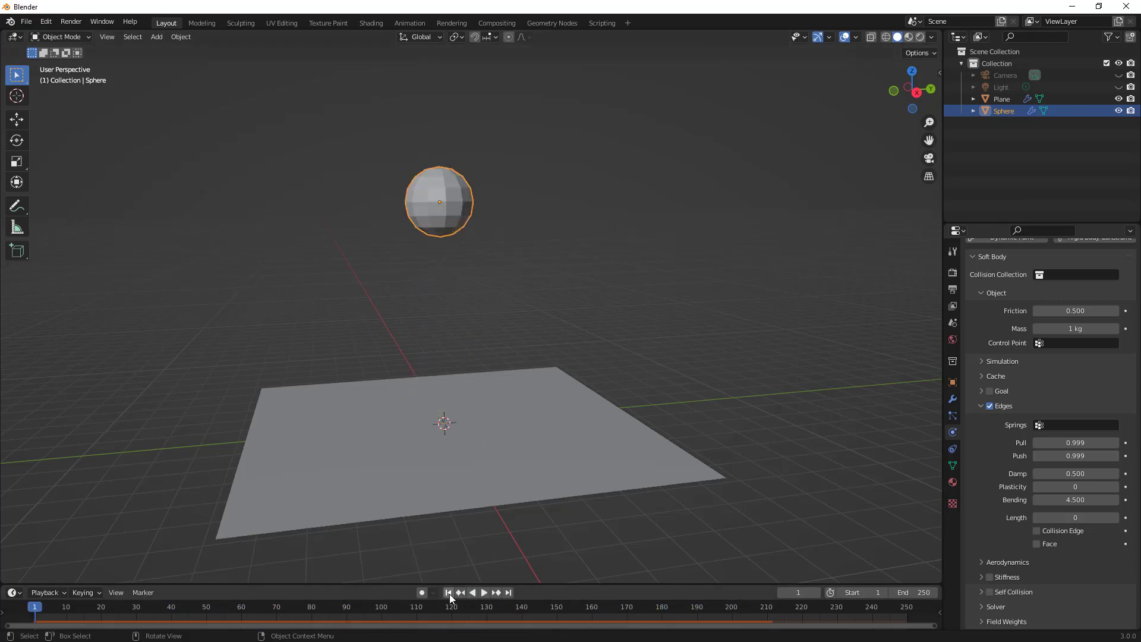
pyautogui.click(916, 93)
pyautogui.scroll(2, 406, 266)
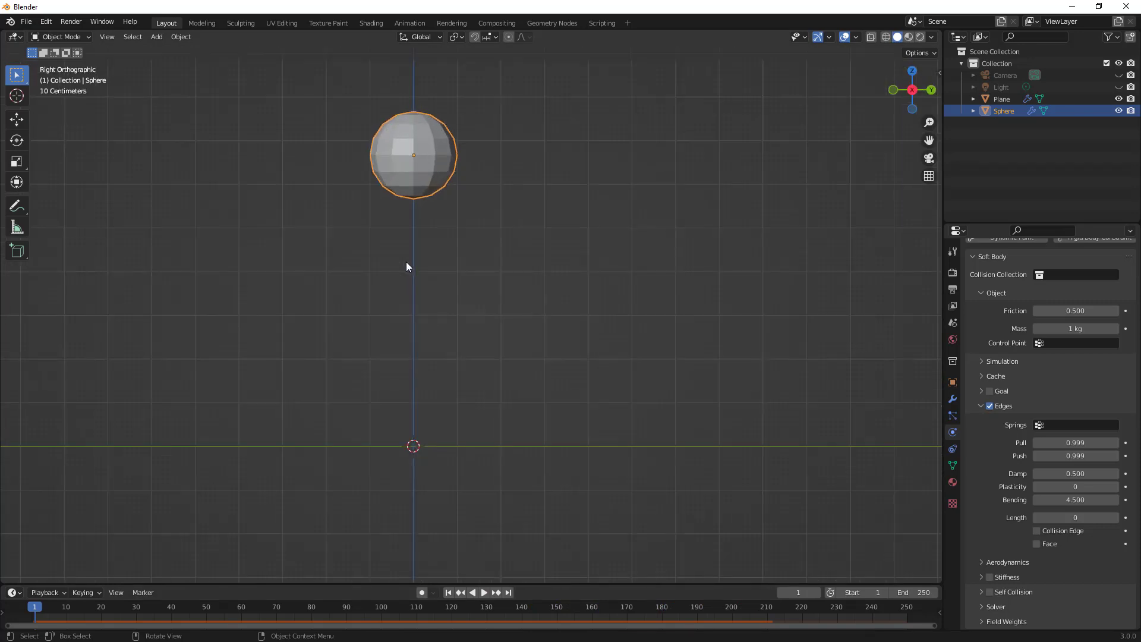
pyautogui.keyDown('shift'); pyautogui.moveTo(412, 263); pyautogui.dragTo(487, 283, button='middle'); pyautogui.keyUp('shift')
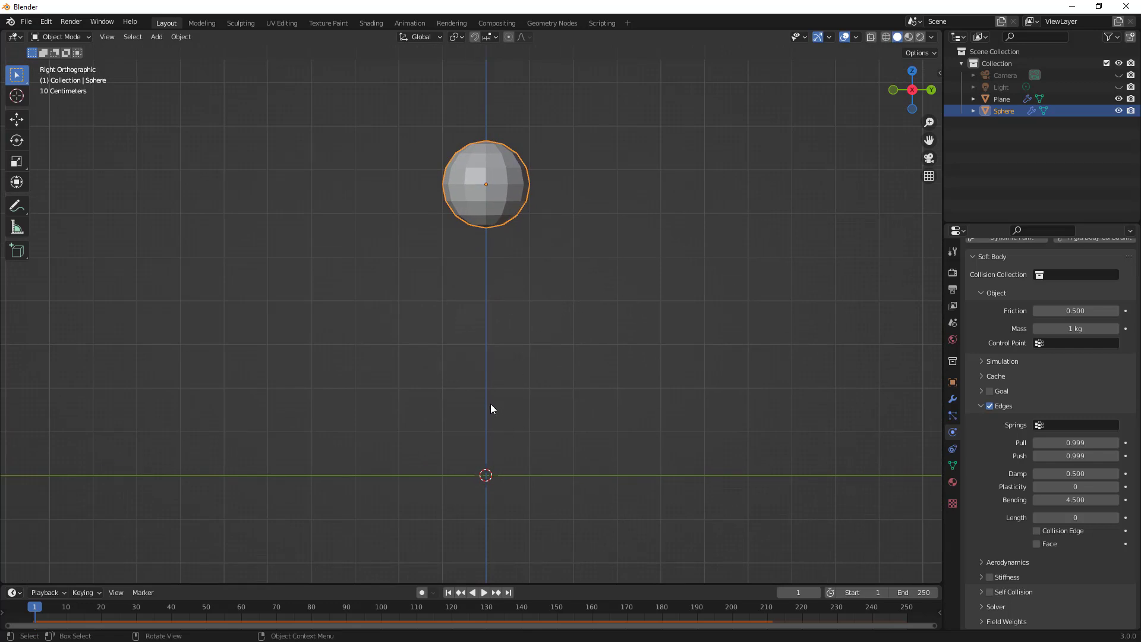
# Set edge Pull and Push to 0.500 and play the fall
pyautogui.click(1083, 442)
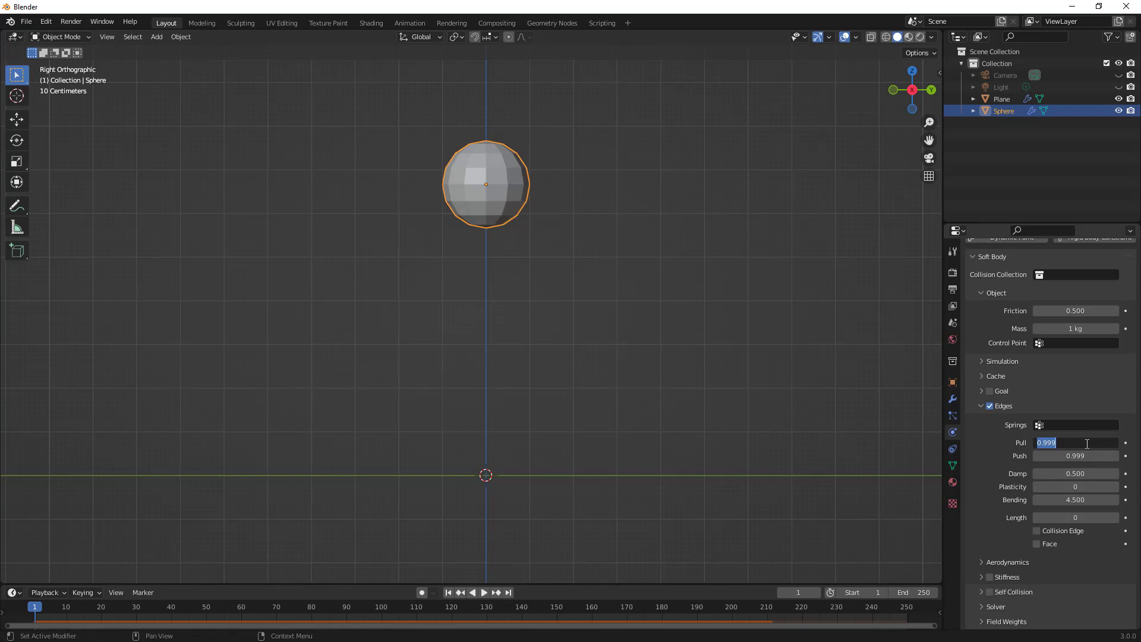
pyautogui.write('.5')
pyautogui.press('Return')
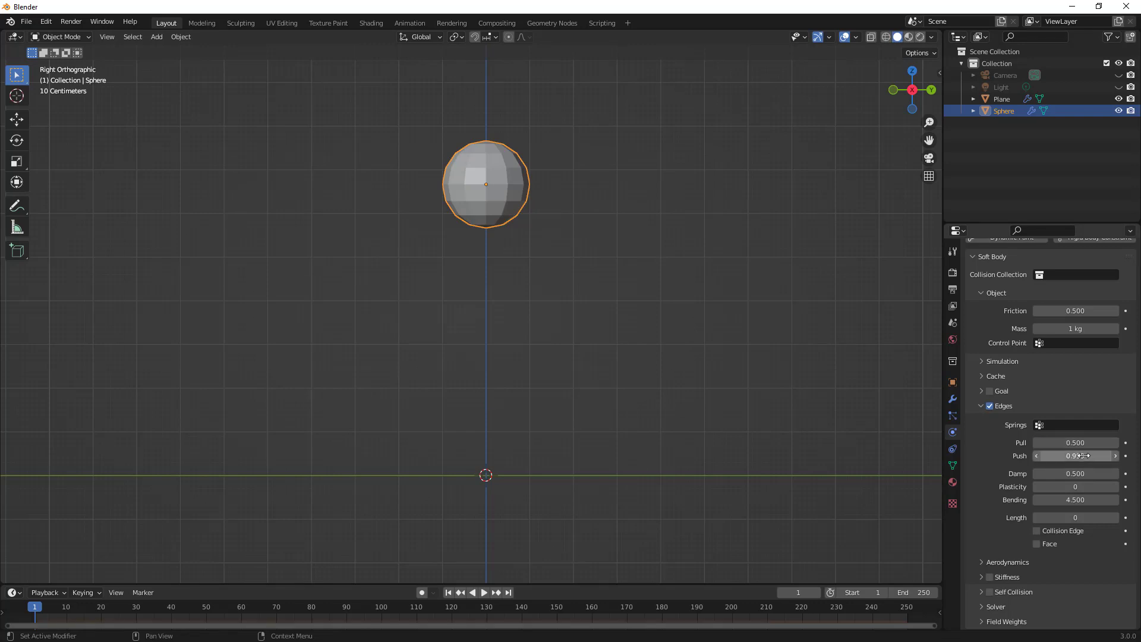
pyautogui.click(1085, 456)
pyautogui.press('Return')
pyautogui.click(485, 593)
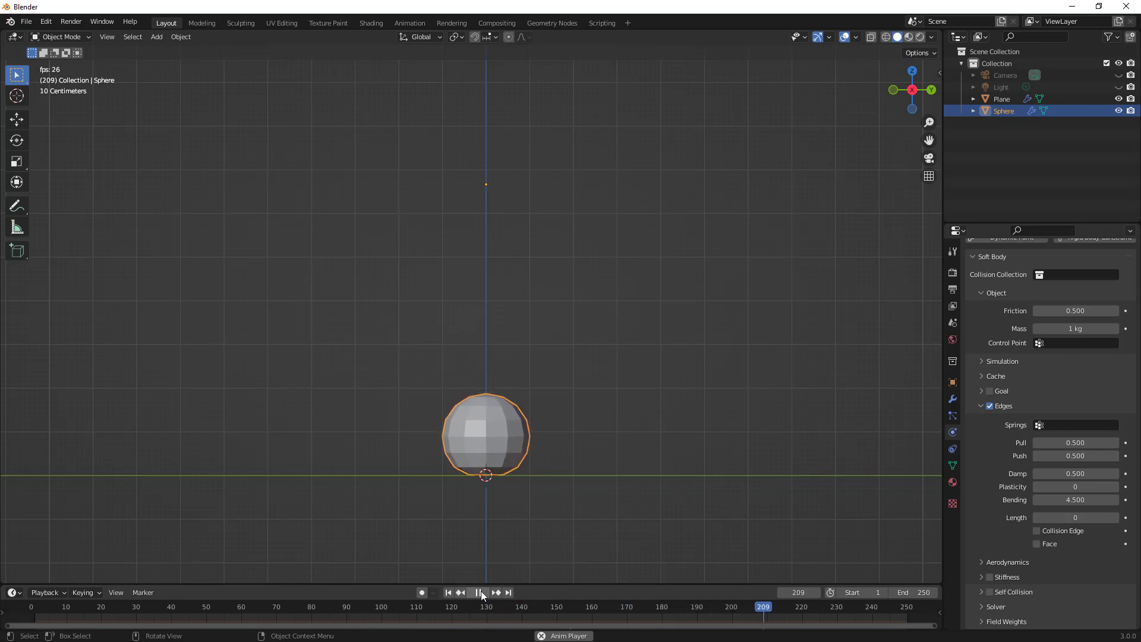
# Rewind to frame 1, set edge Push to 0.200, and replay the sphere's fall
pyautogui.click(480, 591)
pyautogui.click(448, 592)
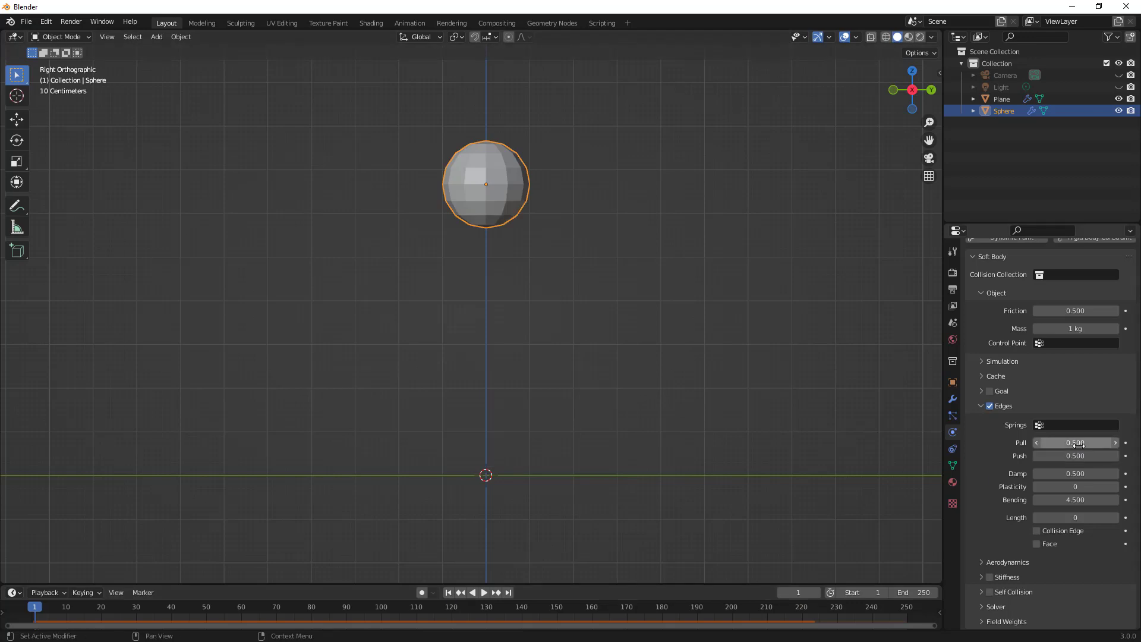
pyautogui.click(1088, 456)
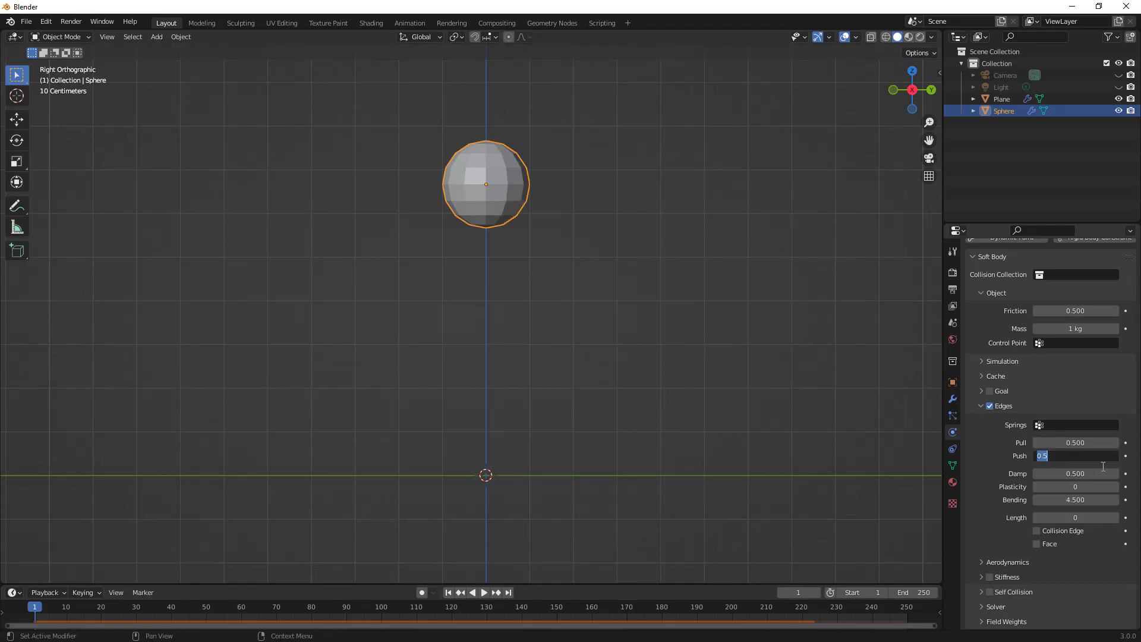
pyautogui.write('.2')
pyautogui.press('Return')
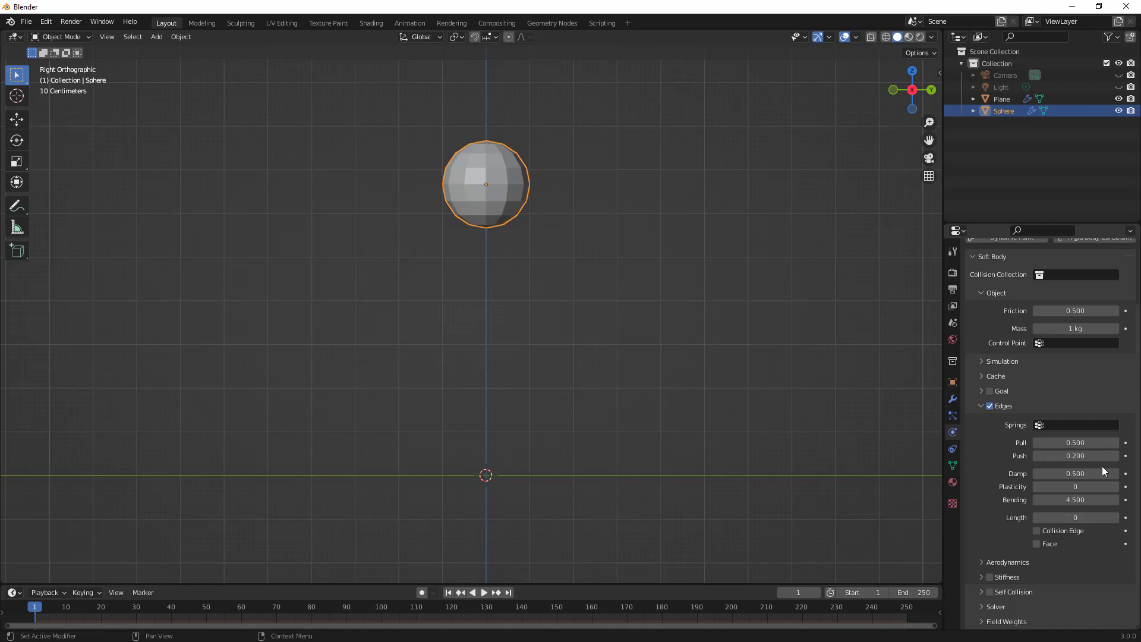
pyautogui.click(488, 592)
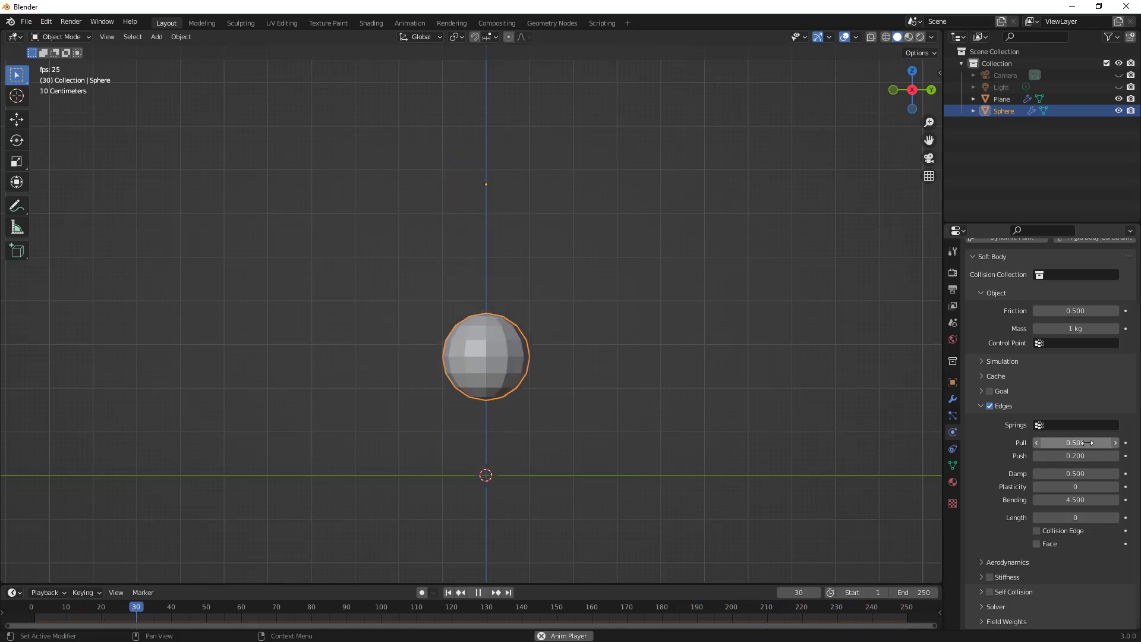
# During playback, drag the Soft Body edge Pull to 0.700 and Push to 0.800
pyautogui.moveTo(1079, 442); pyautogui.dragTo(1046, 443)
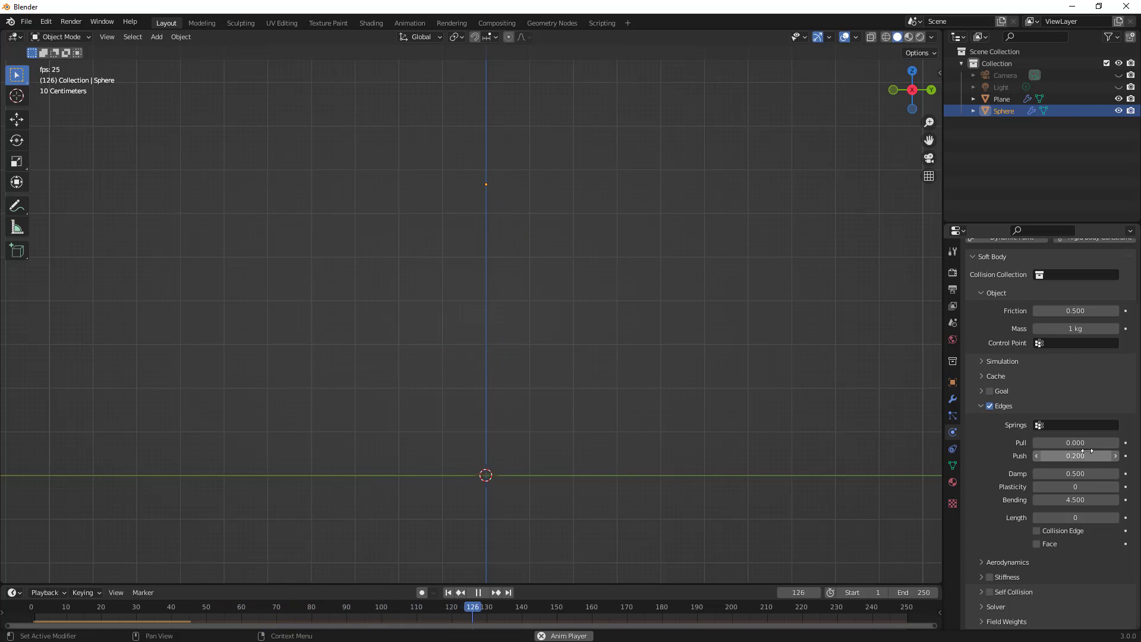
pyautogui.moveTo(1088, 445); pyautogui.dragTo(1045, 443)
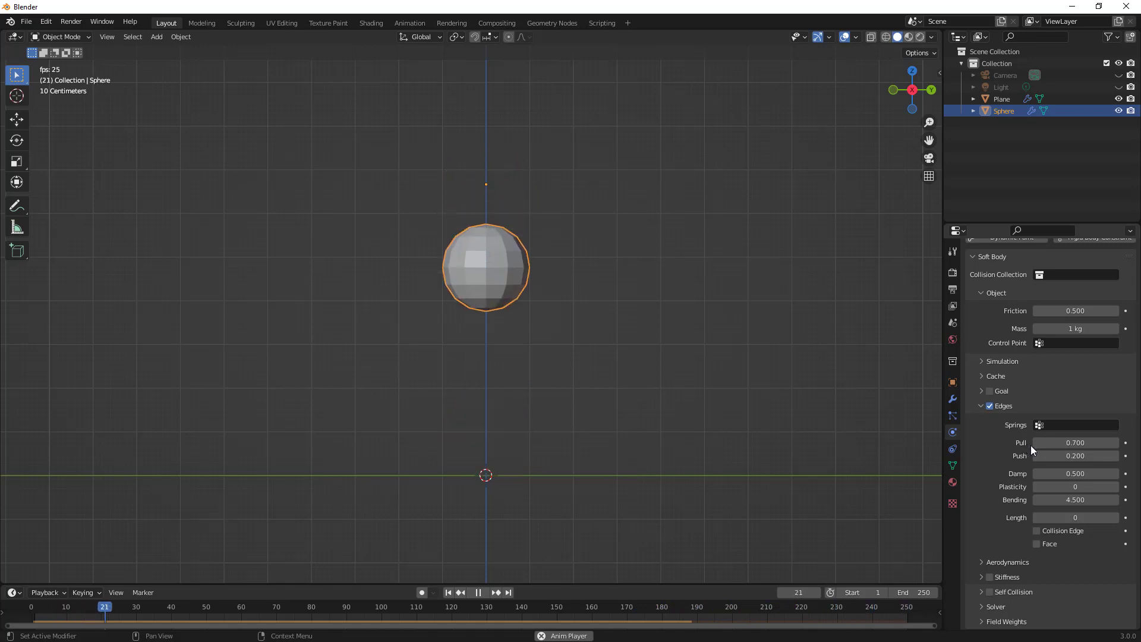
pyautogui.moveTo(1038, 456); pyautogui.dragTo(1076, 456)
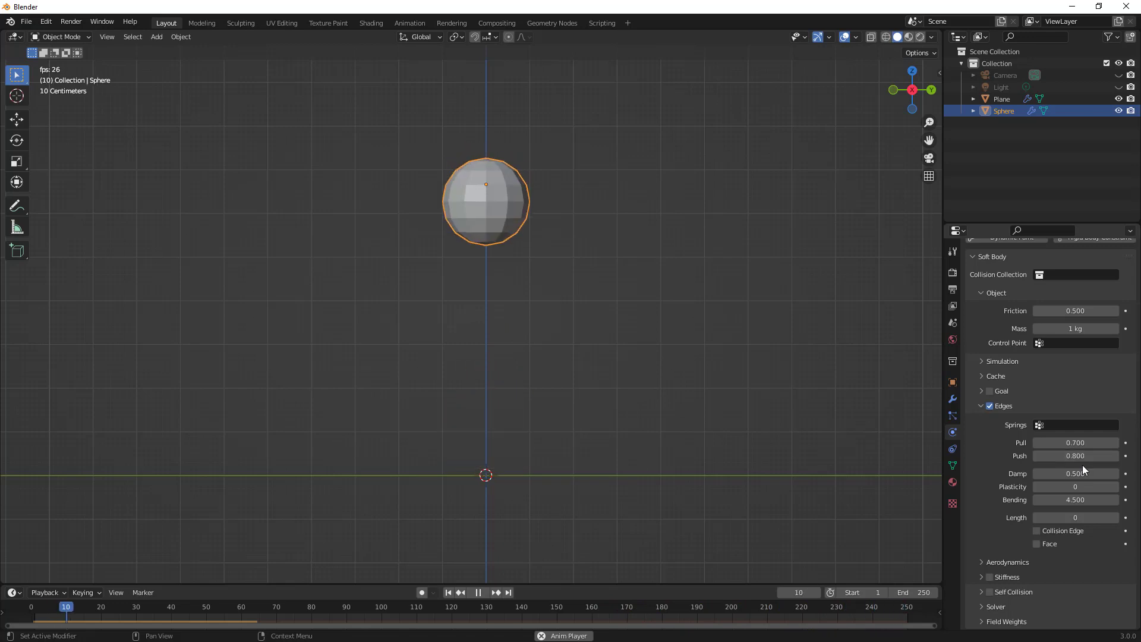
# Raise the edge Damp through 1.000 to 2.500, then stop playback and rewind to frame 1
pyautogui.moveTo(1085, 471); pyautogui.dragTo(1106, 471)
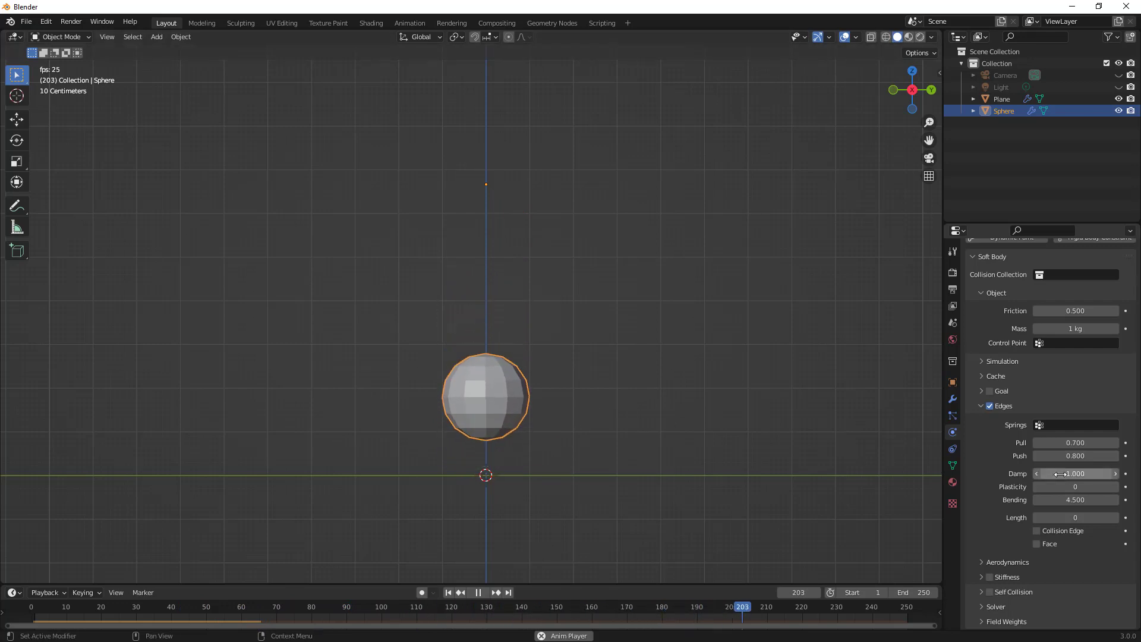
pyautogui.moveTo(1046, 473); pyautogui.dragTo(1059, 474)
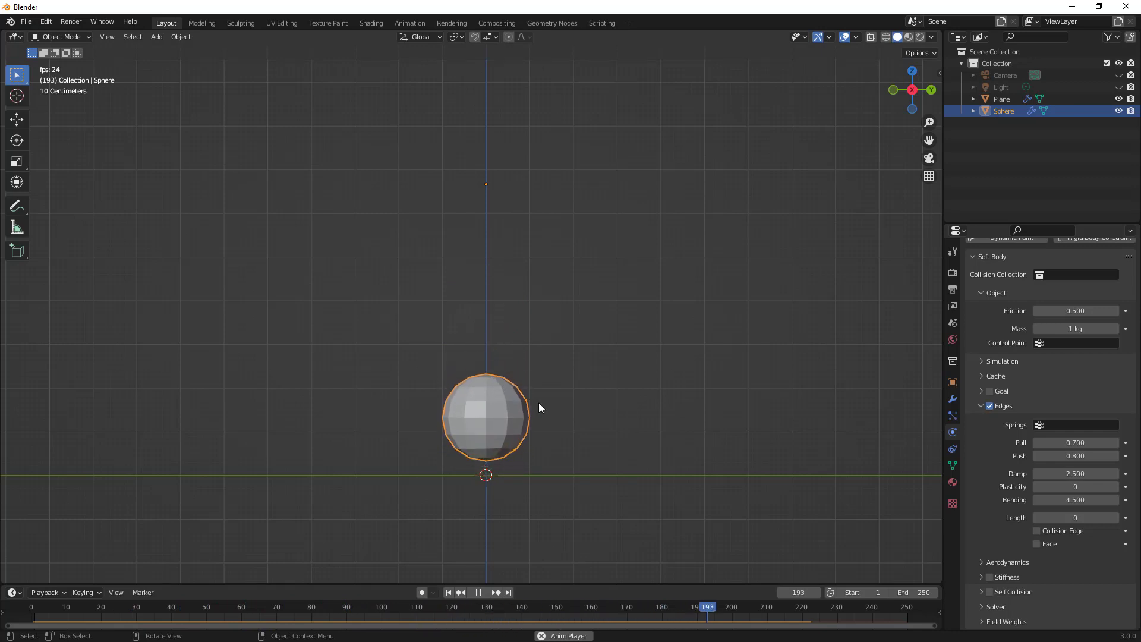
pyautogui.click(478, 592)
pyautogui.click(448, 592)
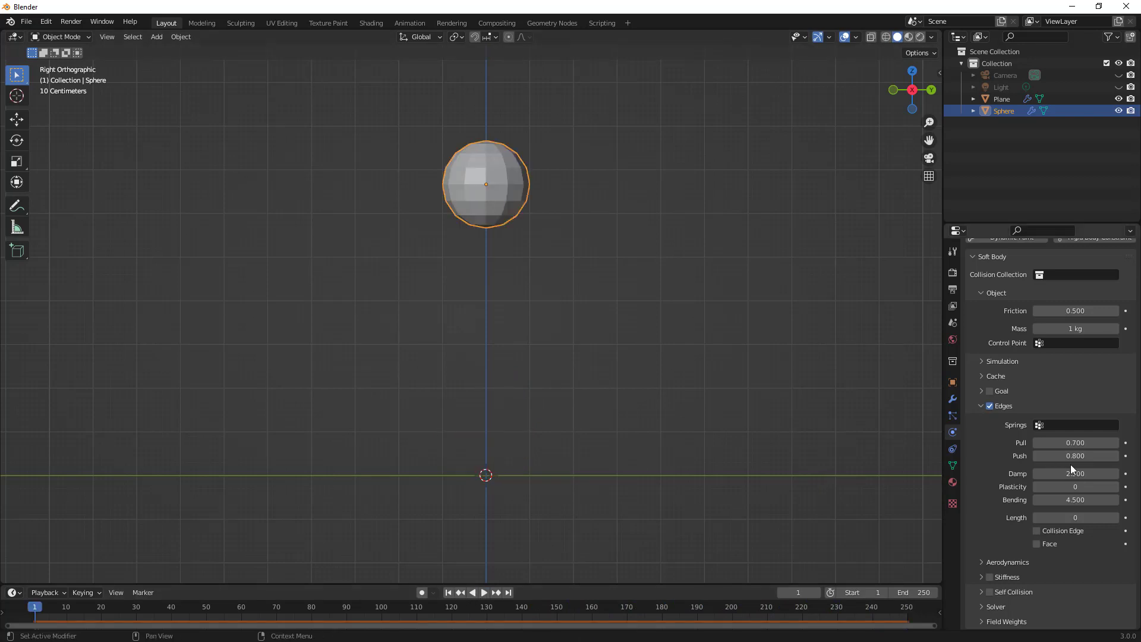
# Enter 0.5 for the edge Pull, then start editing the edge Push value
pyautogui.click(1081, 444)
pyautogui.press('Return')
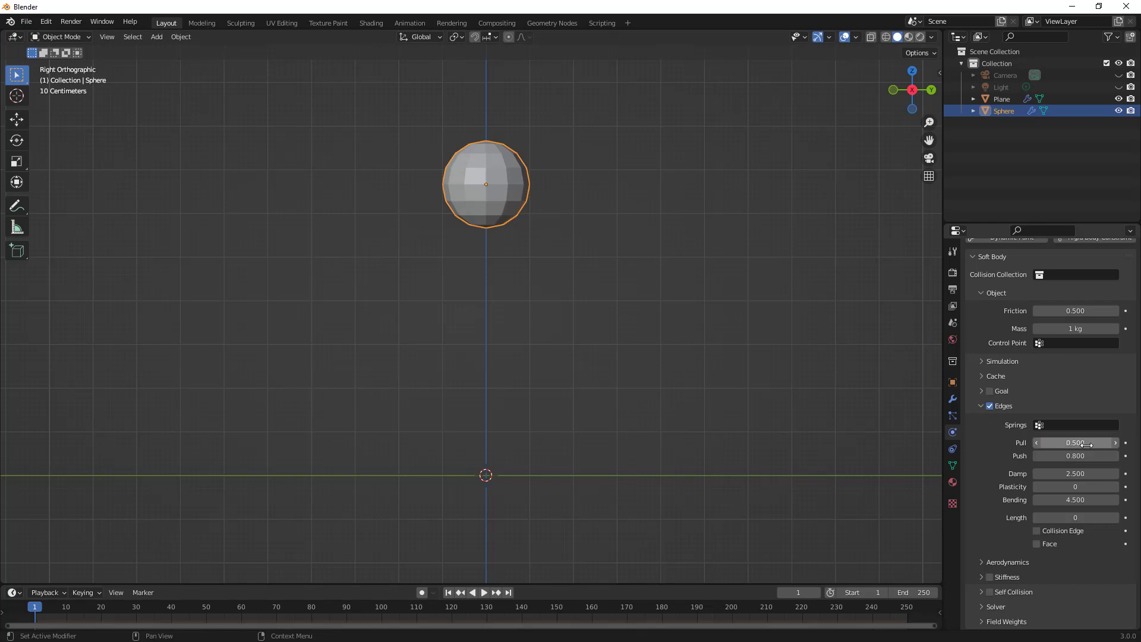
pyautogui.click(1084, 454)
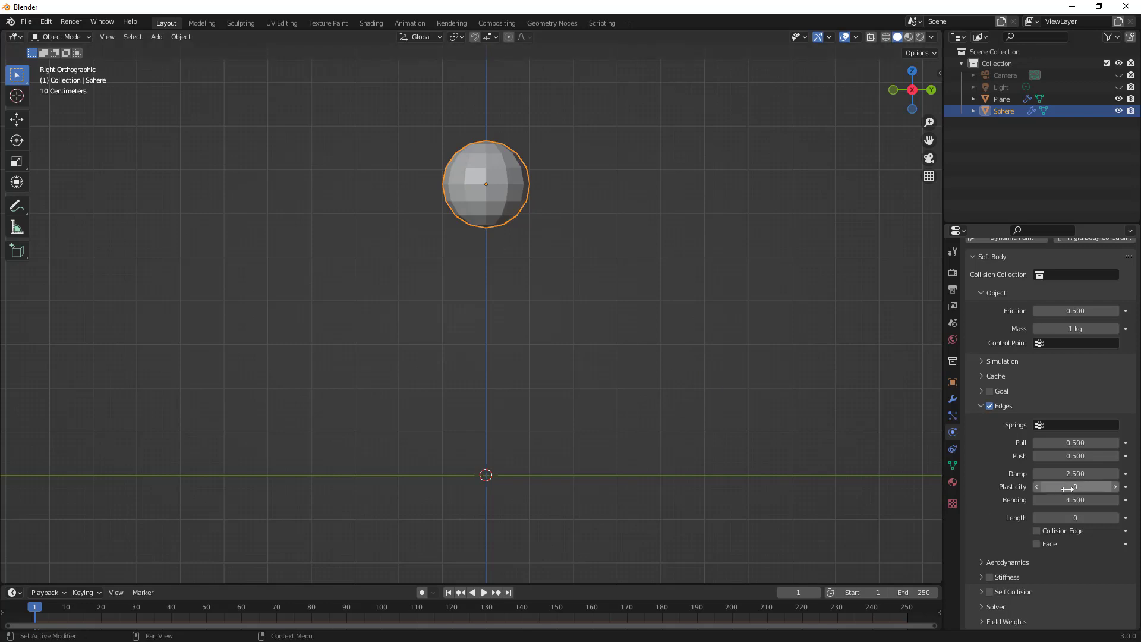
# Test the fall with edge Plasticity at 18, then rewind to frame 1
pyautogui.moveTo(1068, 489); pyautogui.dragTo(1068, 488)
pyautogui.click(485, 592)
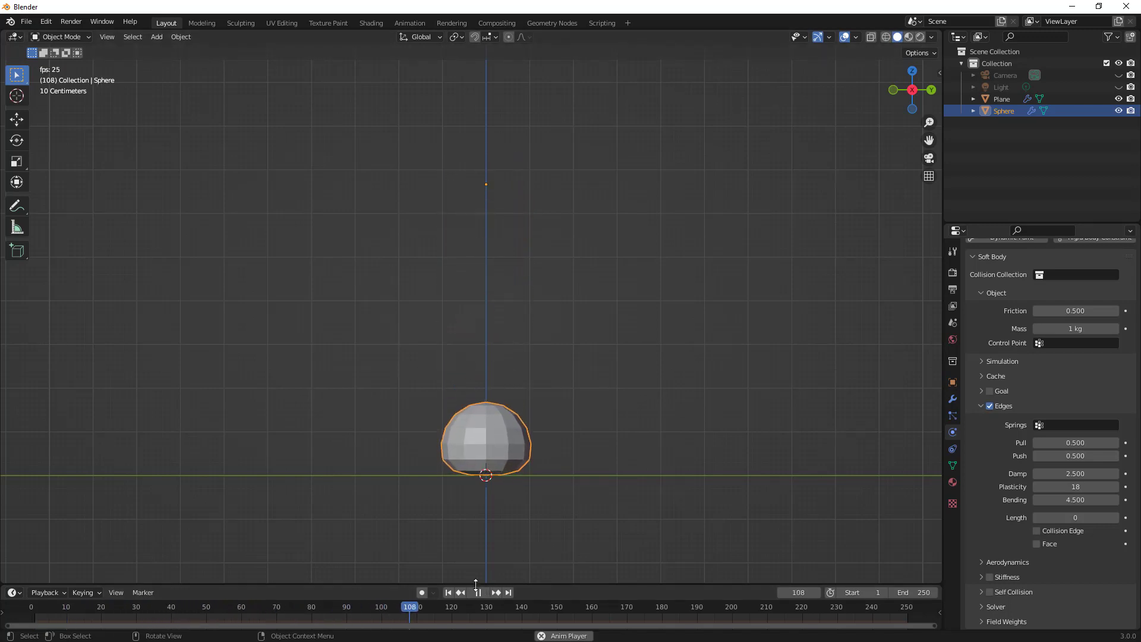
pyautogui.click(479, 592)
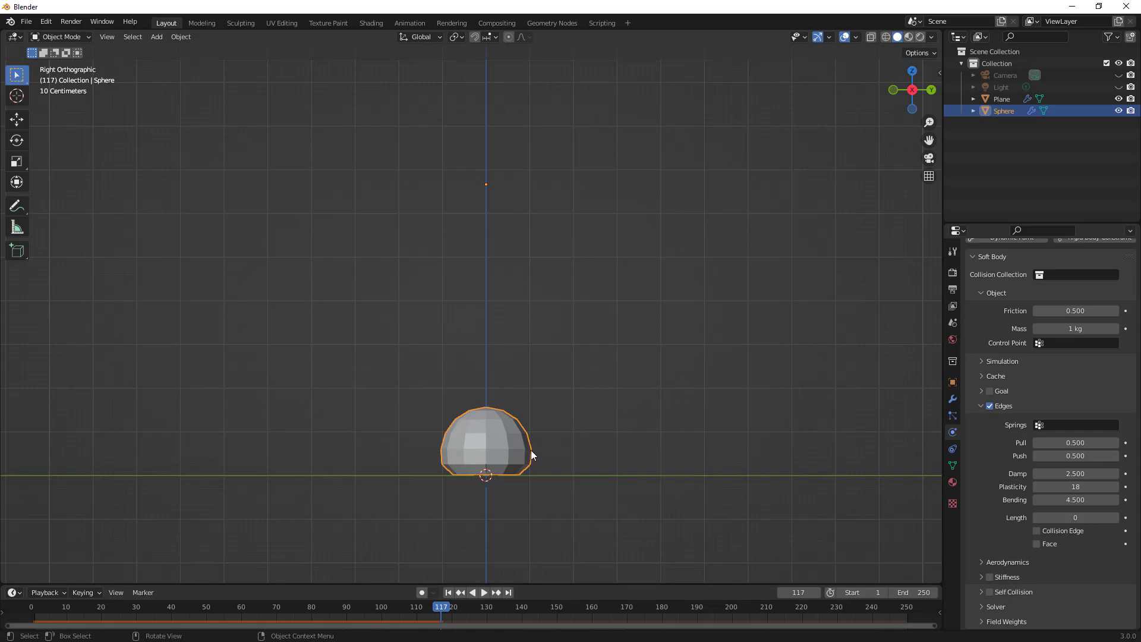
pyautogui.click(448, 593)
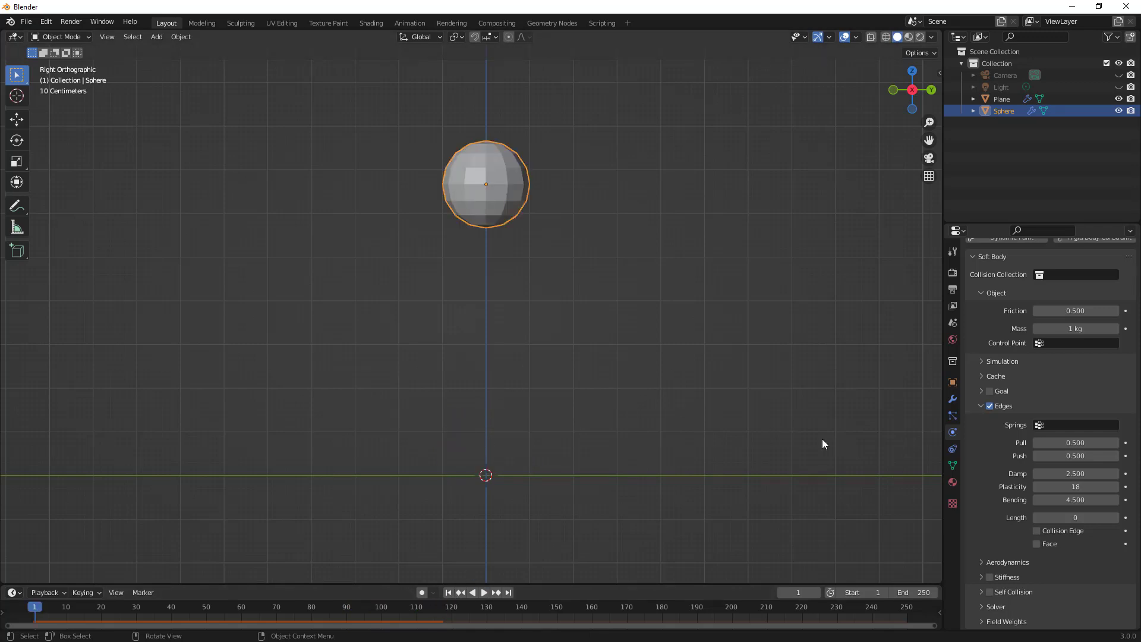
# Preview the fall with Plasticity 28, rewind, and reset Plasticity to 0
pyautogui.moveTo(1070, 489); pyautogui.dragTo(1094, 489)
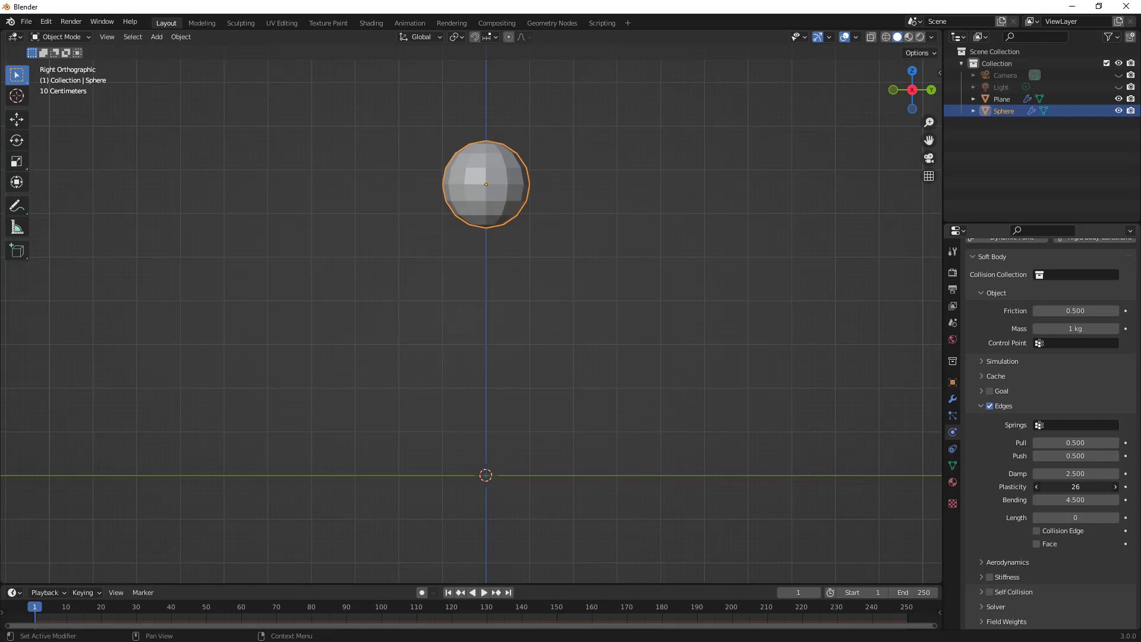
pyautogui.click(484, 592)
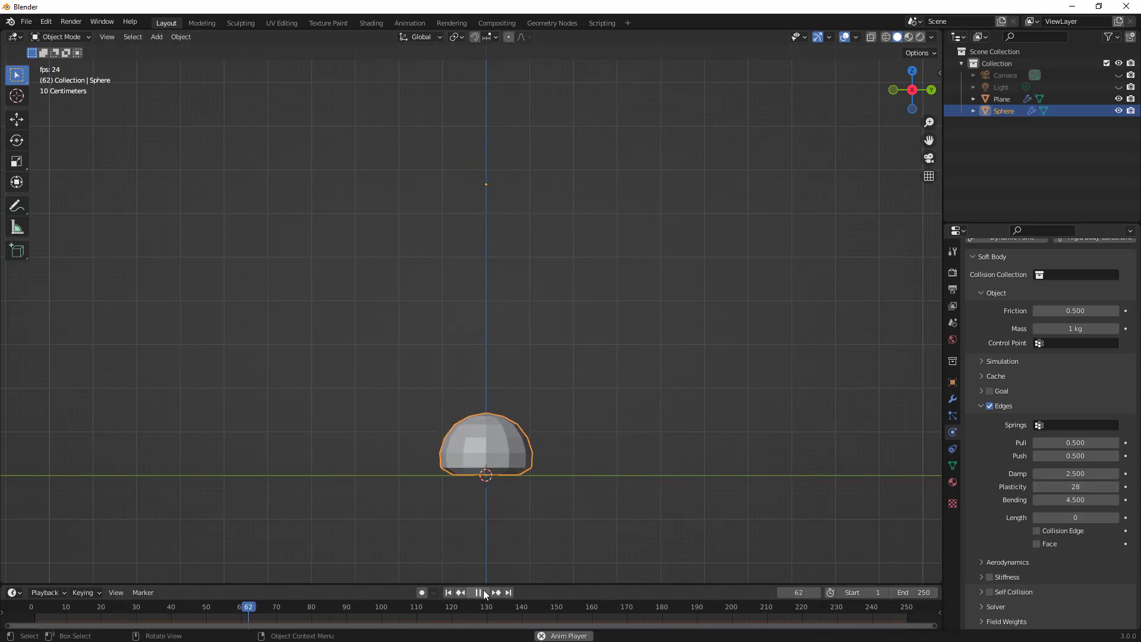
pyautogui.click(485, 593)
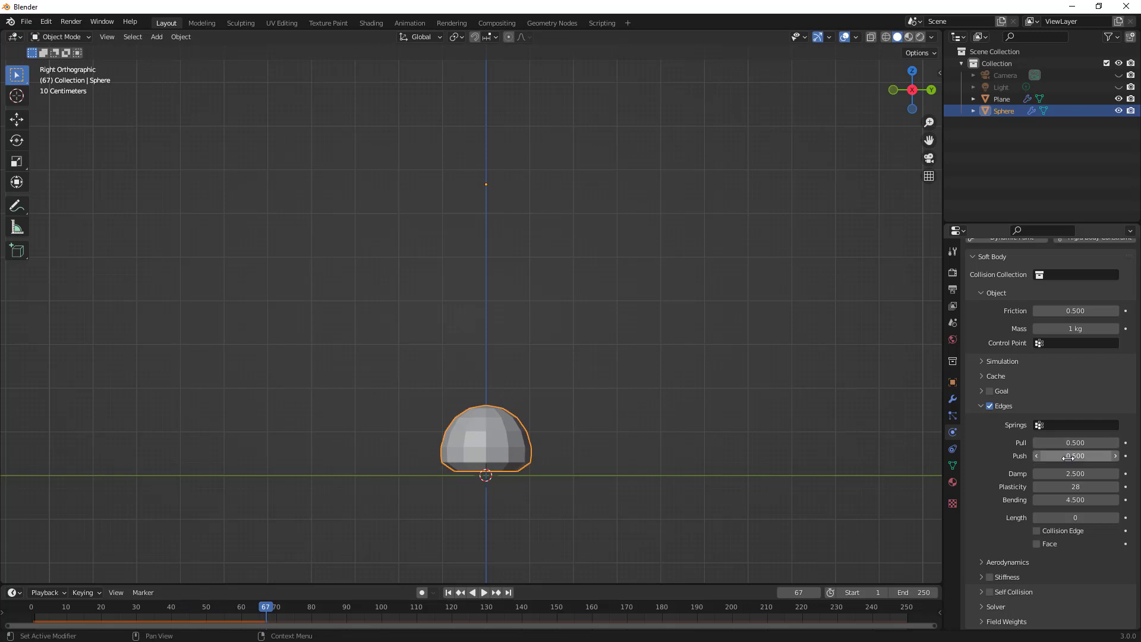
pyautogui.click(449, 593)
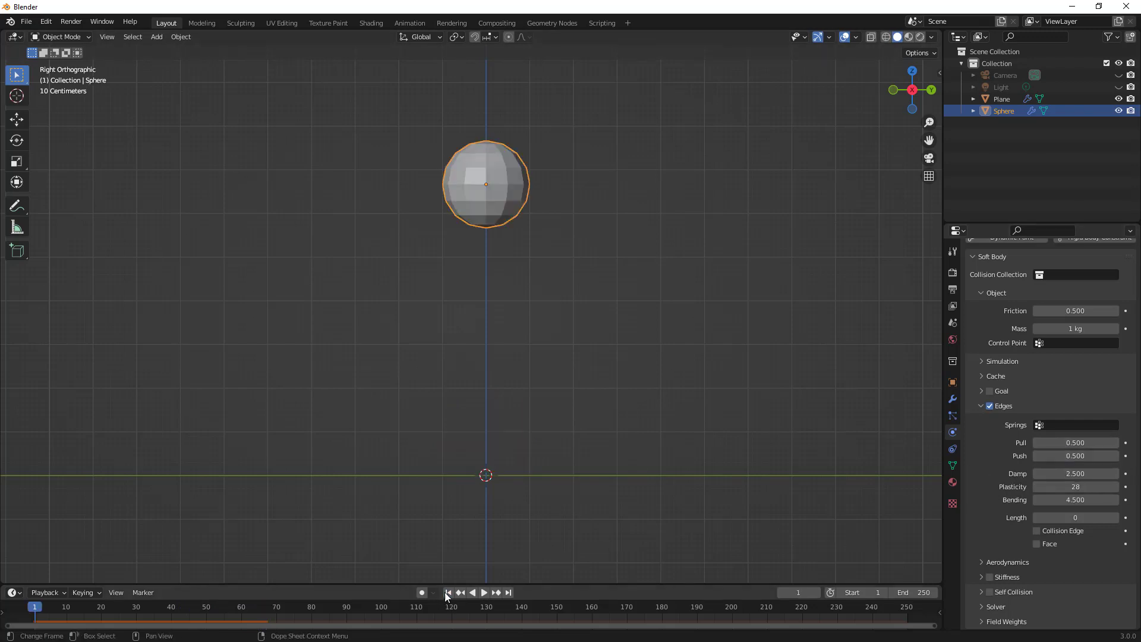
pyautogui.moveTo(1092, 486); pyautogui.dragTo(1046, 487)
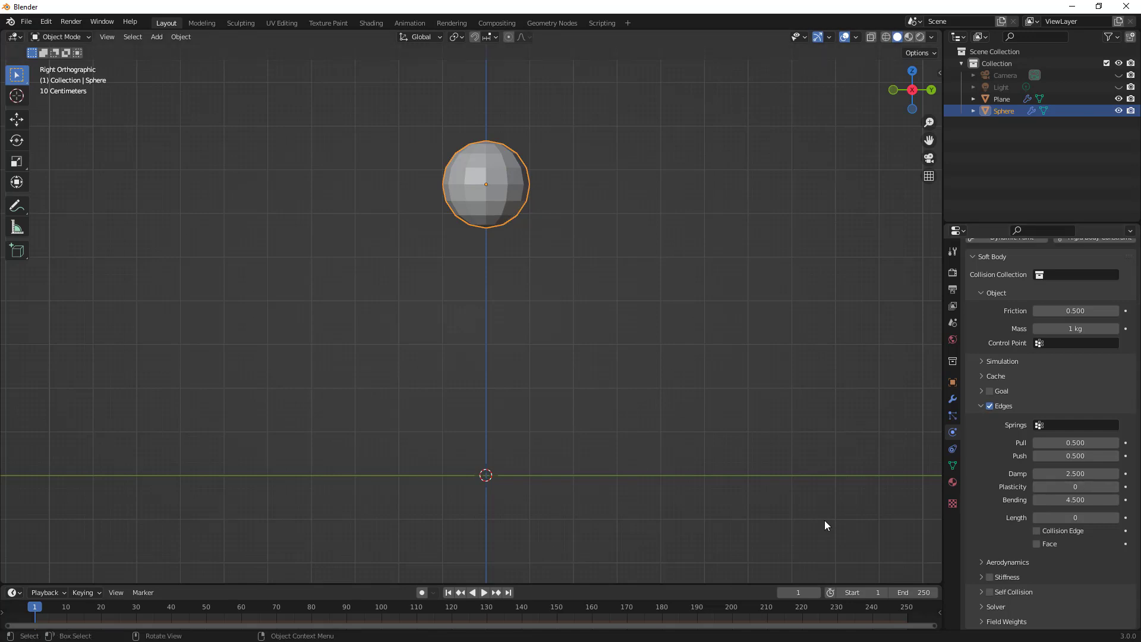
# Move the sphere straight up along Z to give it a higher drop
pyautogui.click(603, 410)
pyautogui.scroll(-3, 604, 409)
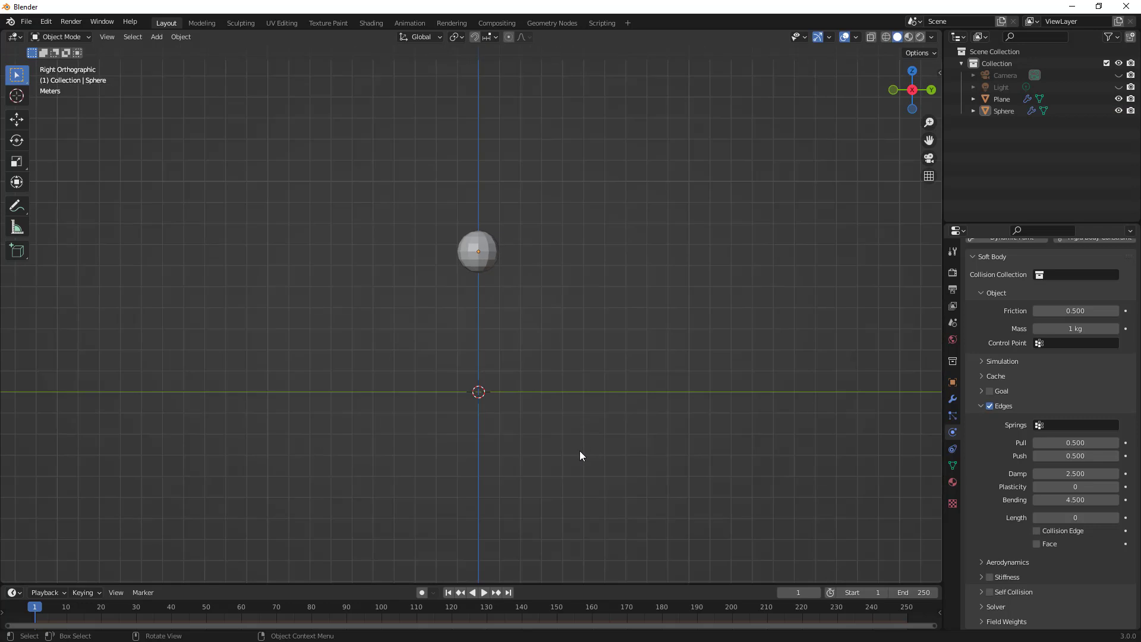
pyautogui.click(476, 239)
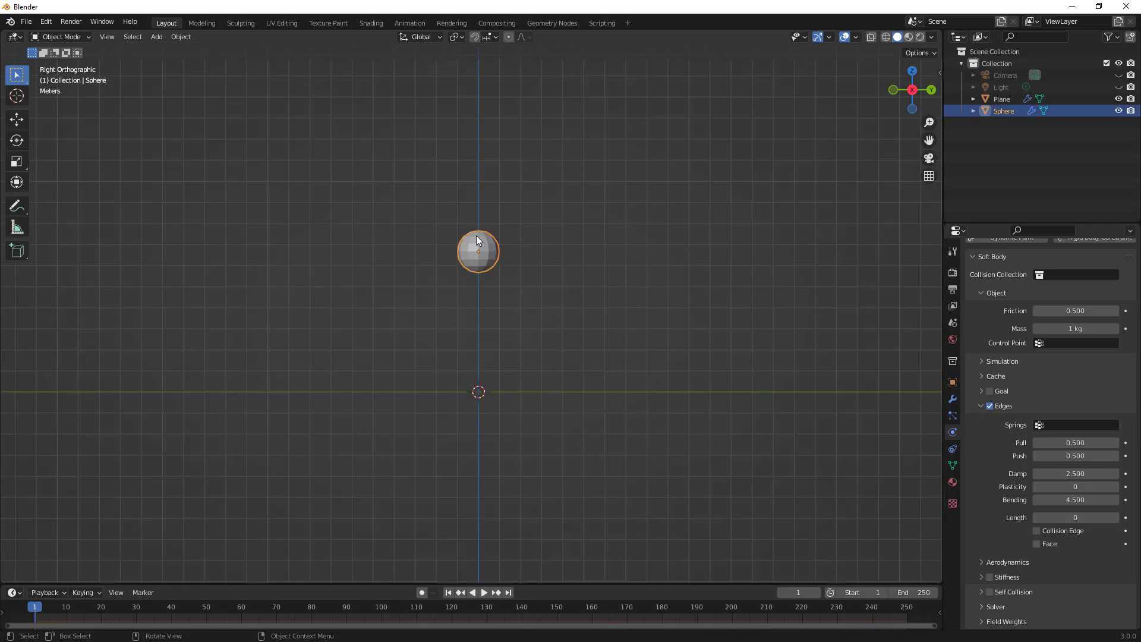
pyautogui.press('g')
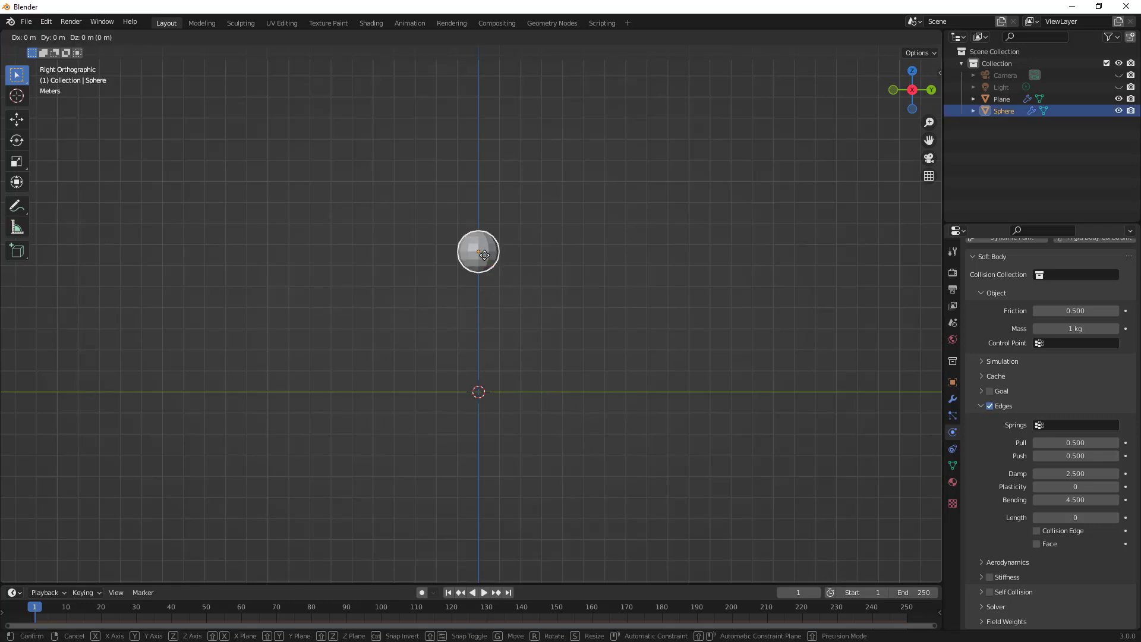
pyautogui.press('z')
pyautogui.click(480, 121)
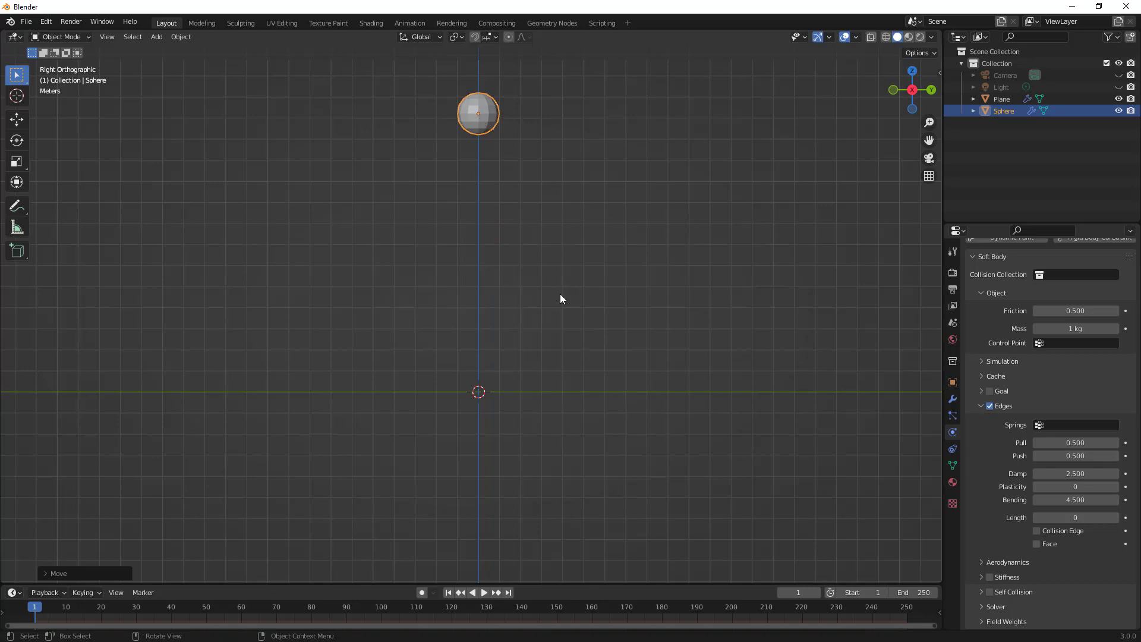
# Select the floor plane and switch to the right side view
pyautogui.moveTo(560, 293); pyautogui.dragTo(561, 301, button='middle')
pyautogui.click(540, 397)
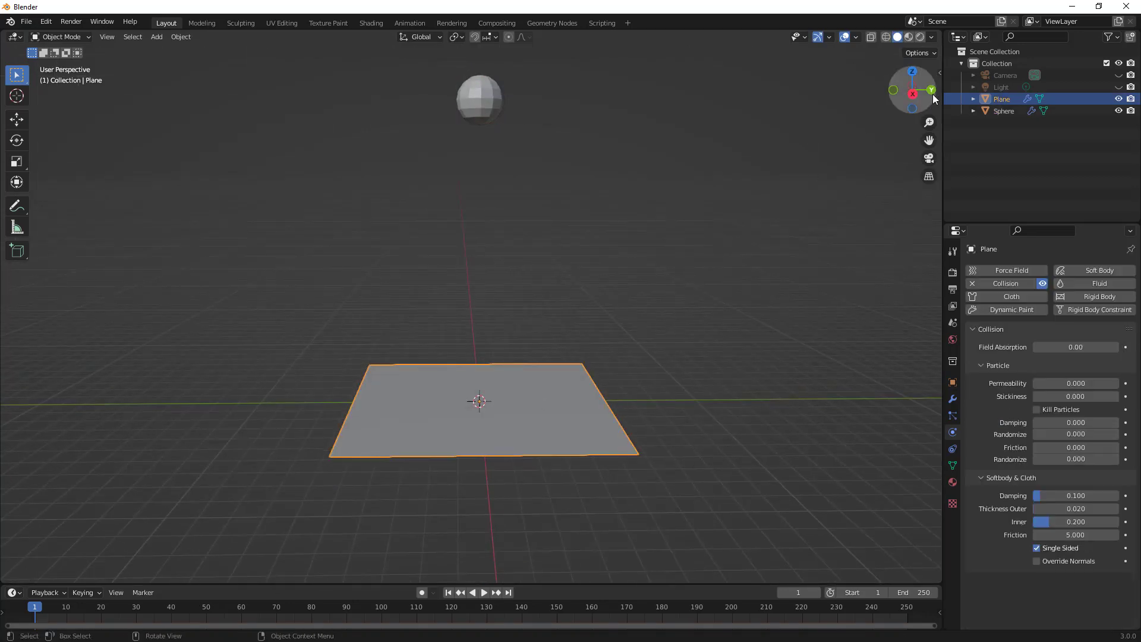
pyautogui.click(913, 94)
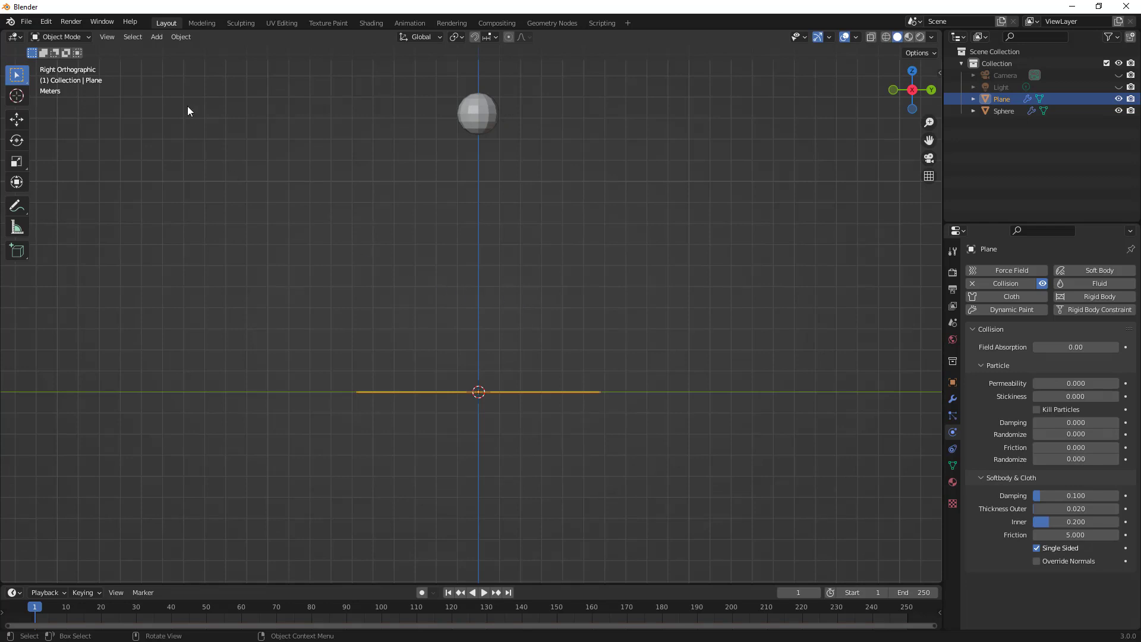
# Duplicate the floor plane, raise the copy along Z and slide it along Y
pyautogui.click(178, 38)
pyautogui.hotkey('shift', 'd')
pyautogui.press('z')
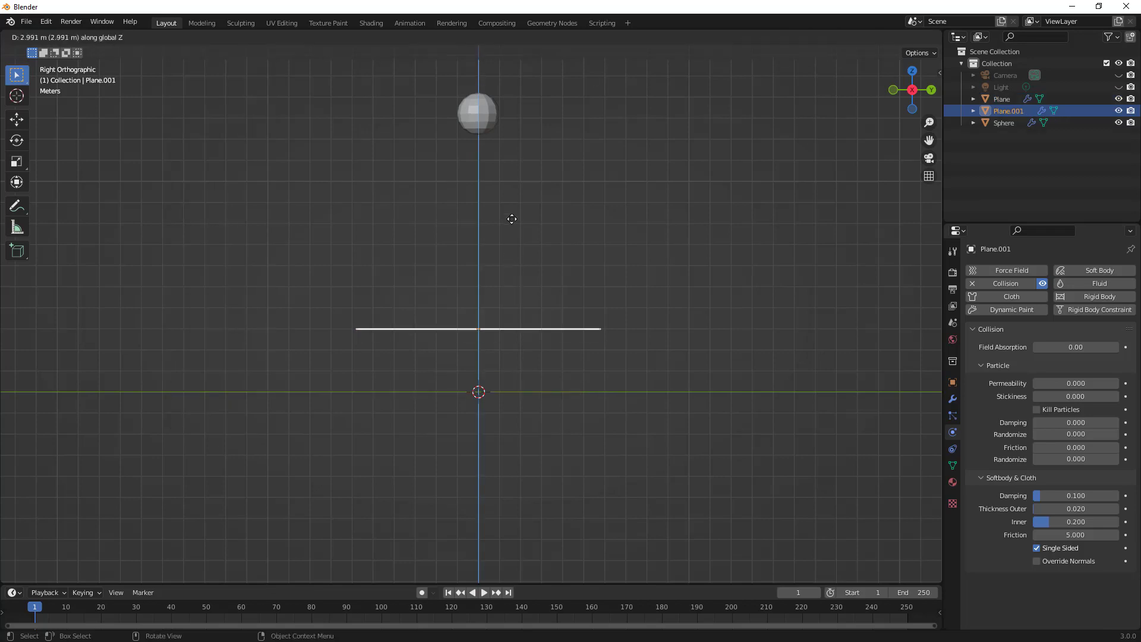
pyautogui.click(510, 174)
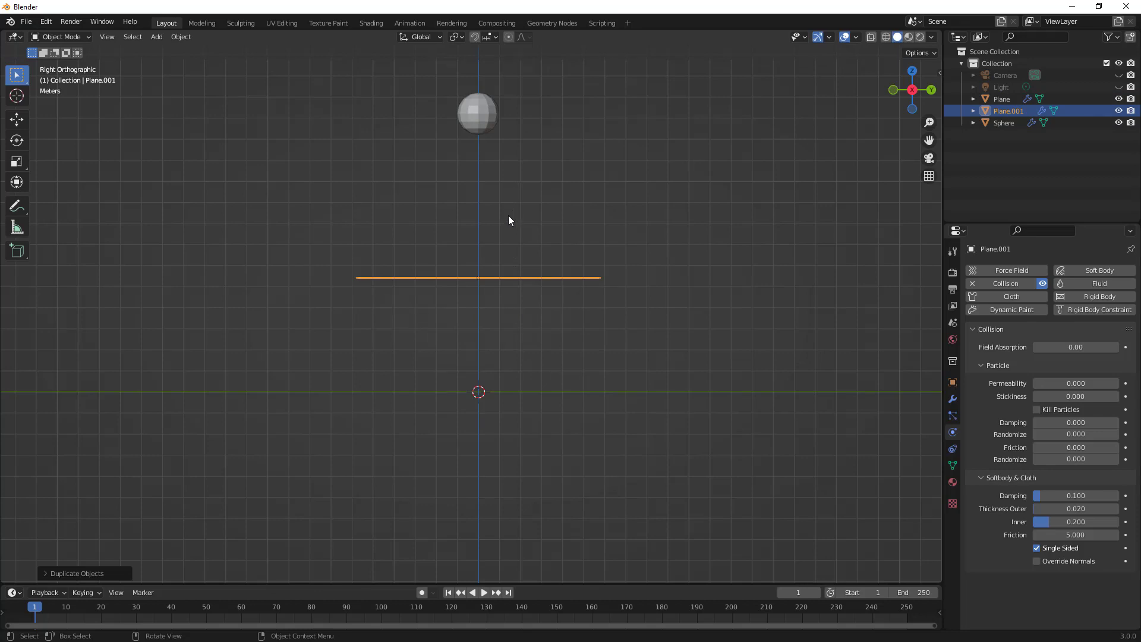
pyautogui.press('g')
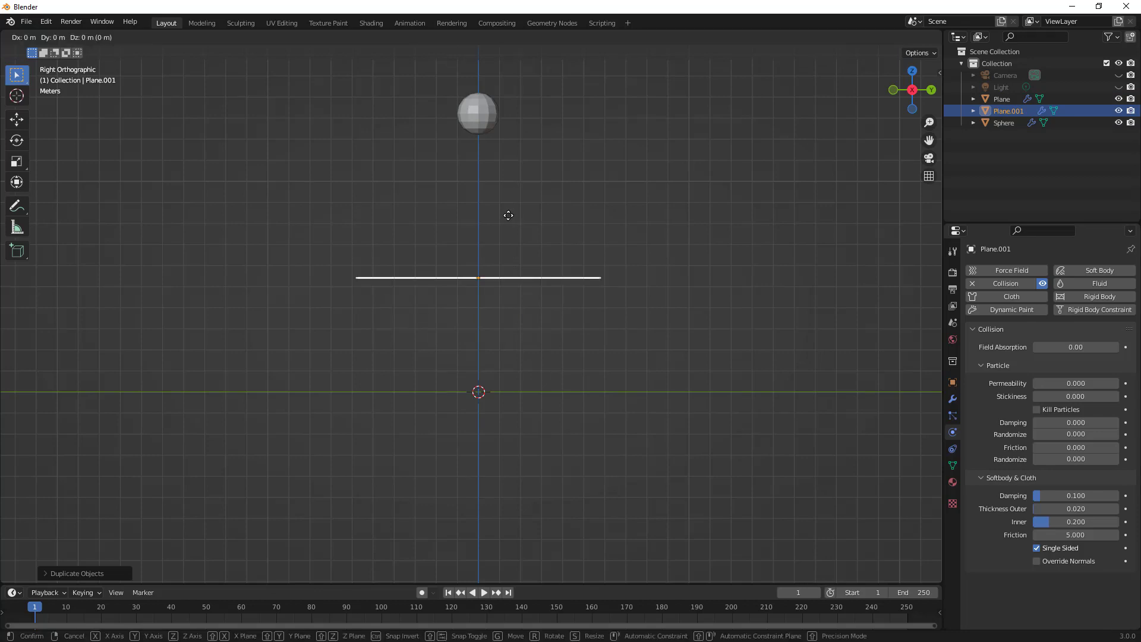
pyautogui.press('y')
pyautogui.click(446, 213)
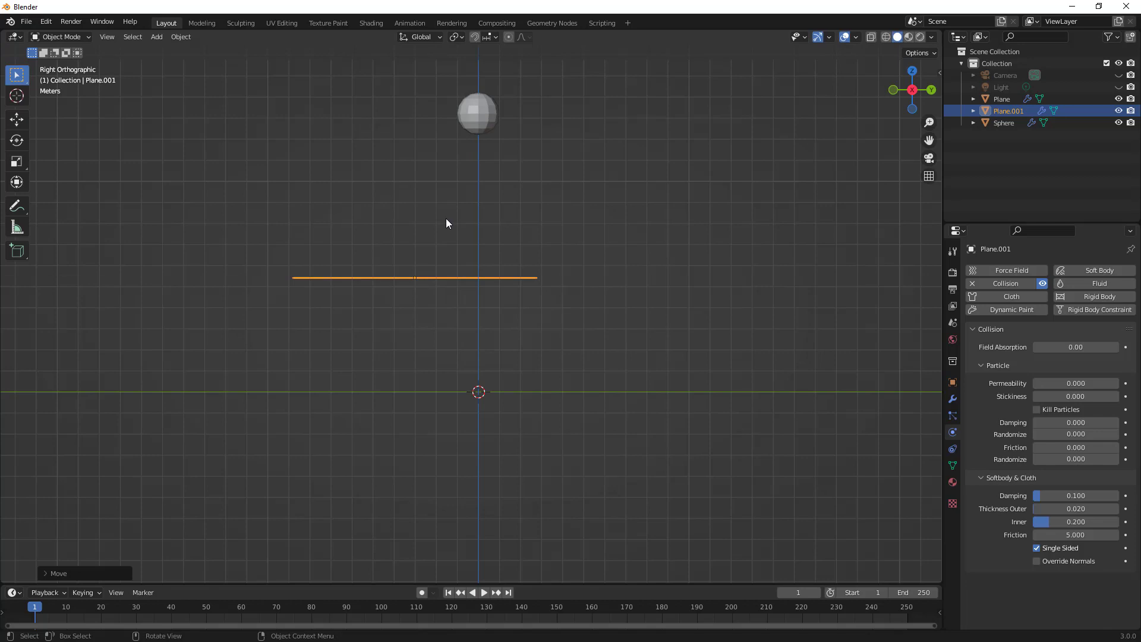
# Tilt the copied plane about X into a ramp and place it up and left
pyautogui.press('r')
pyautogui.press('x')
pyautogui.click(443, 254)
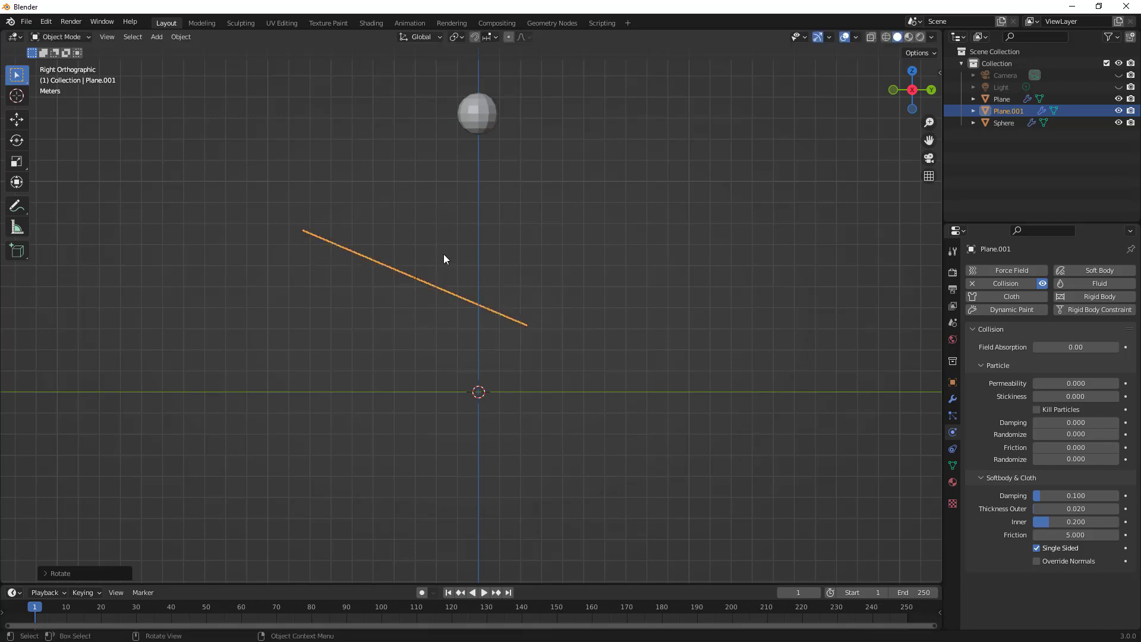
pyautogui.press('g')
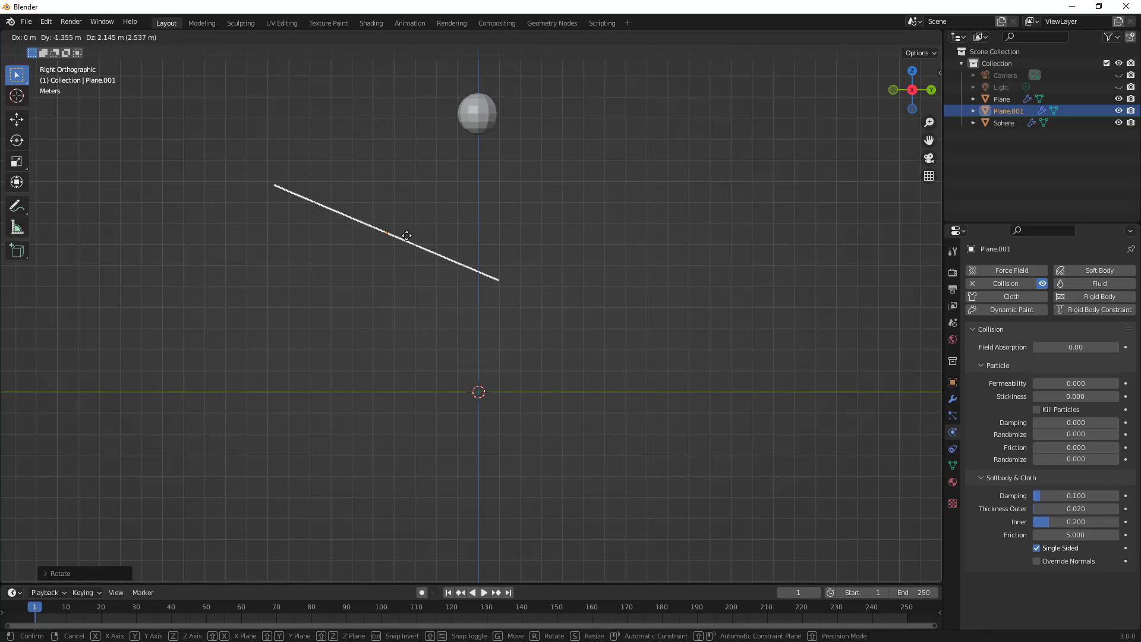
pyautogui.click(408, 237)
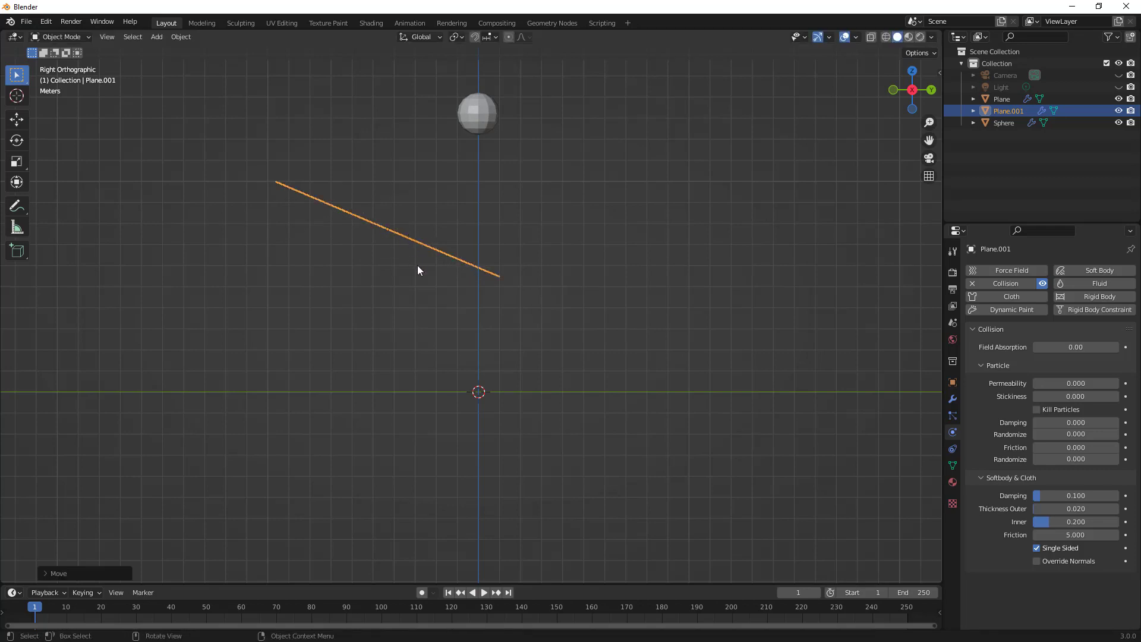
# Make extra copies of the ramp, then select one of the overlapping copies
pyautogui.hotkey('shift', 'd')
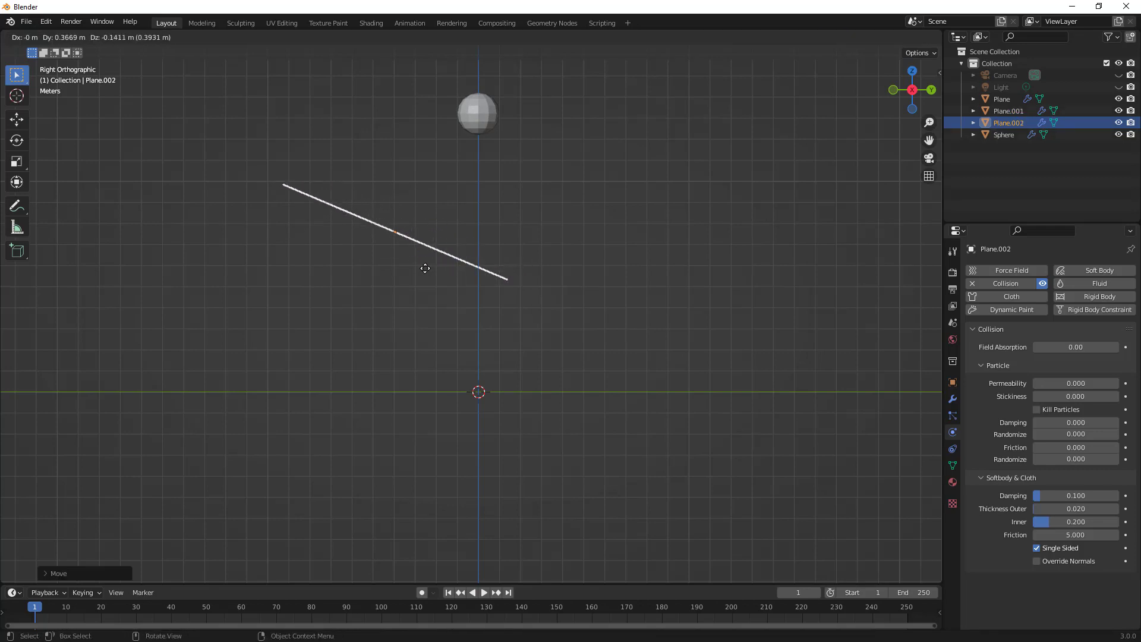
pyautogui.click(431, 279)
pyautogui.click(180, 36)
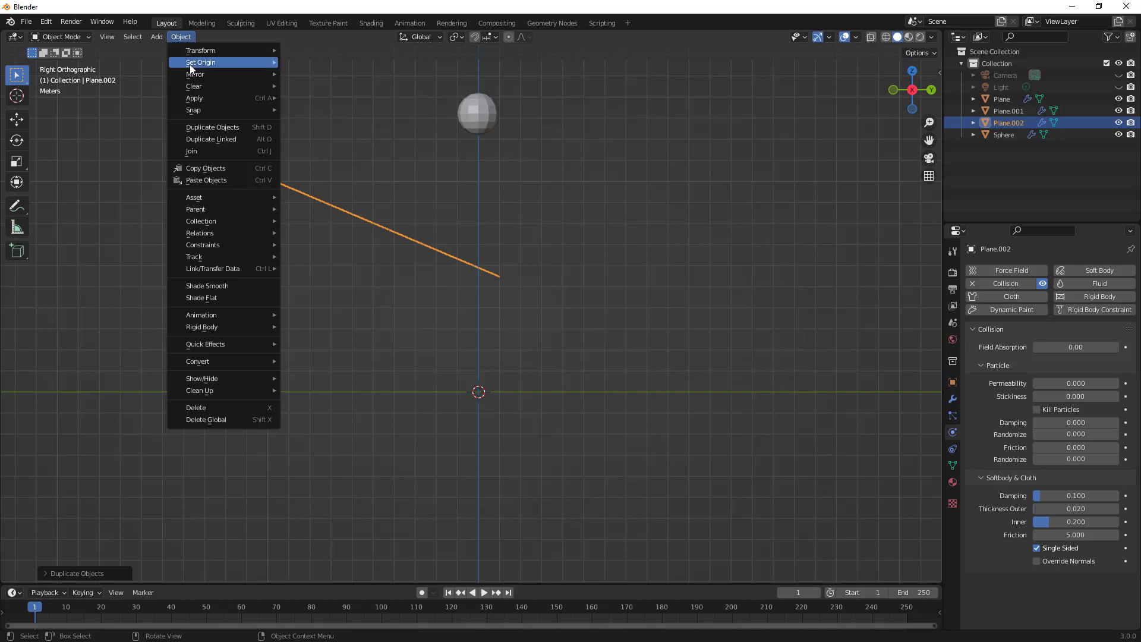
pyautogui.click(214, 127)
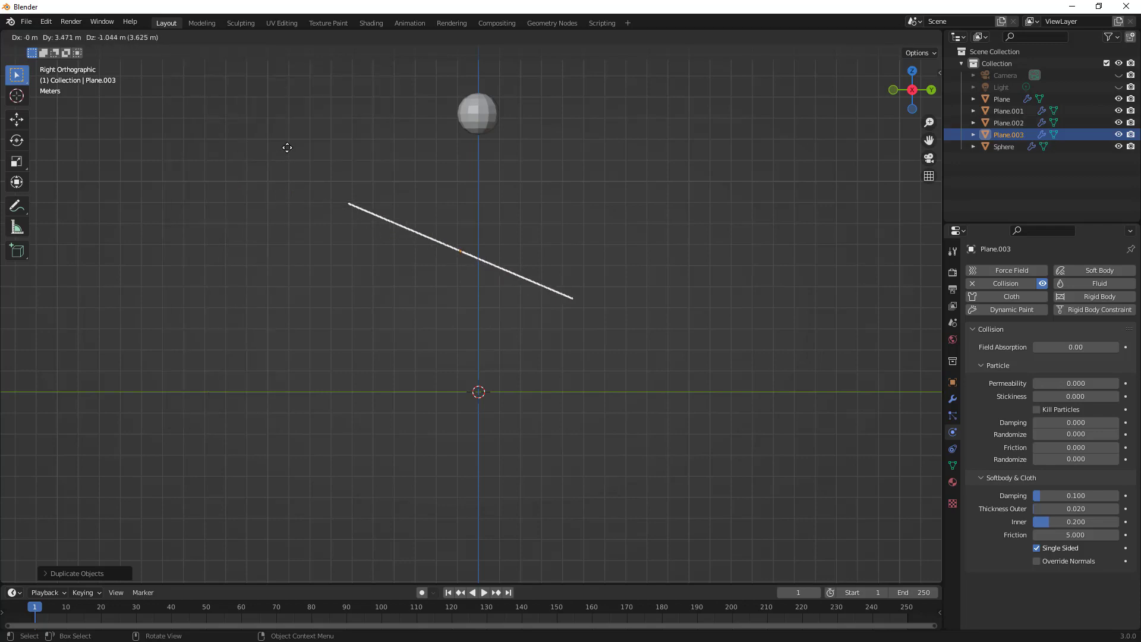
pyautogui.rightClick(404, 190)
pyautogui.moveTo(404, 190); pyautogui.dragTo(473, 212, button='middle')
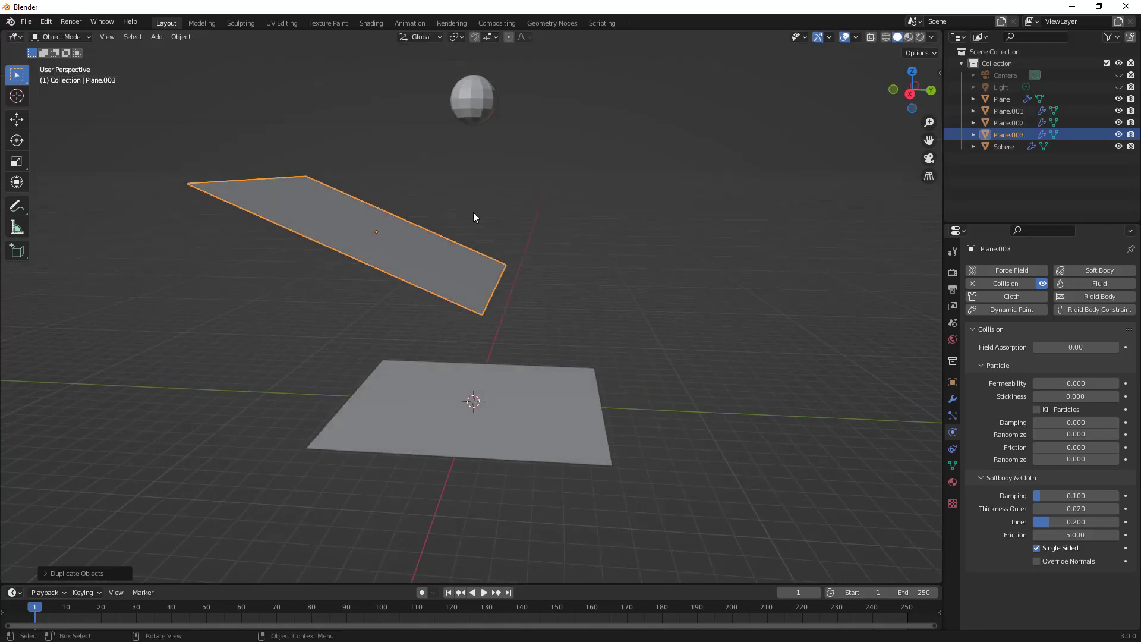
pyautogui.click(440, 248)
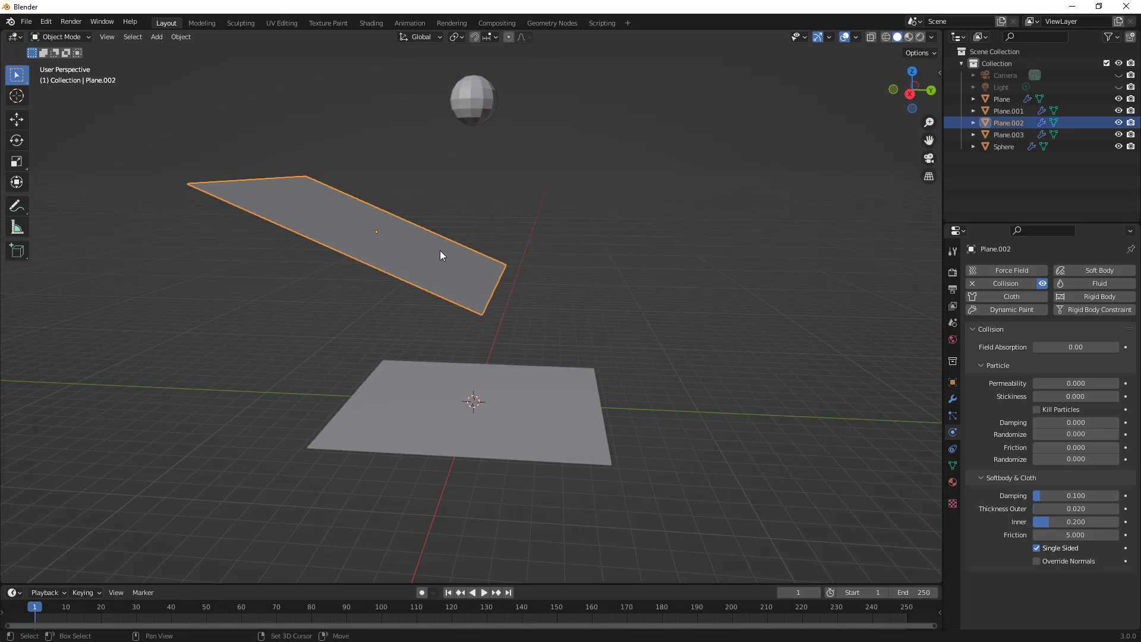
# Duplicate a second ramp to the right, tilt it the opposite way about X, and raise it
pyautogui.hotkey('shift', 'd')
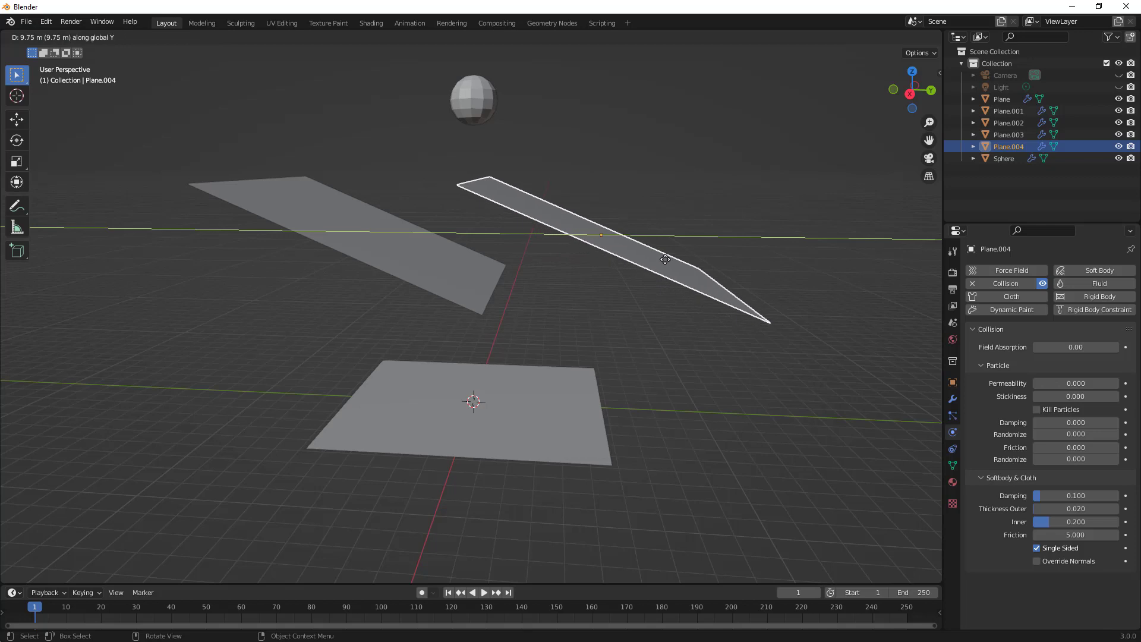
pyautogui.click(666, 261)
pyautogui.press('r')
pyautogui.press('x')
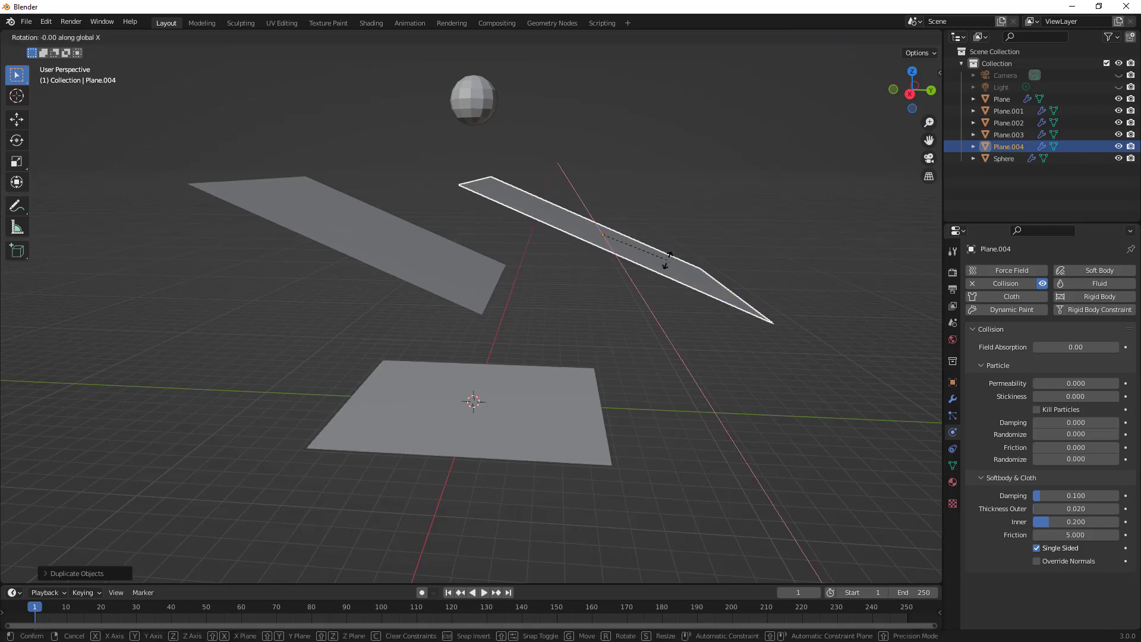
pyautogui.click(665, 212)
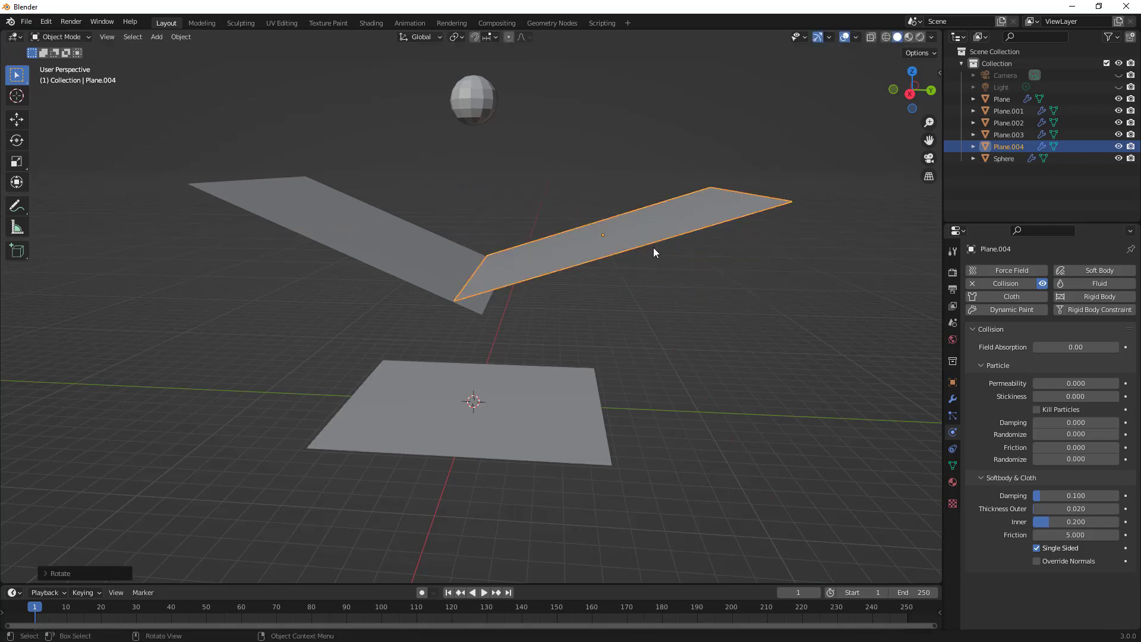
pyautogui.press('g')
pyautogui.press('z')
pyautogui.click(651, 149)
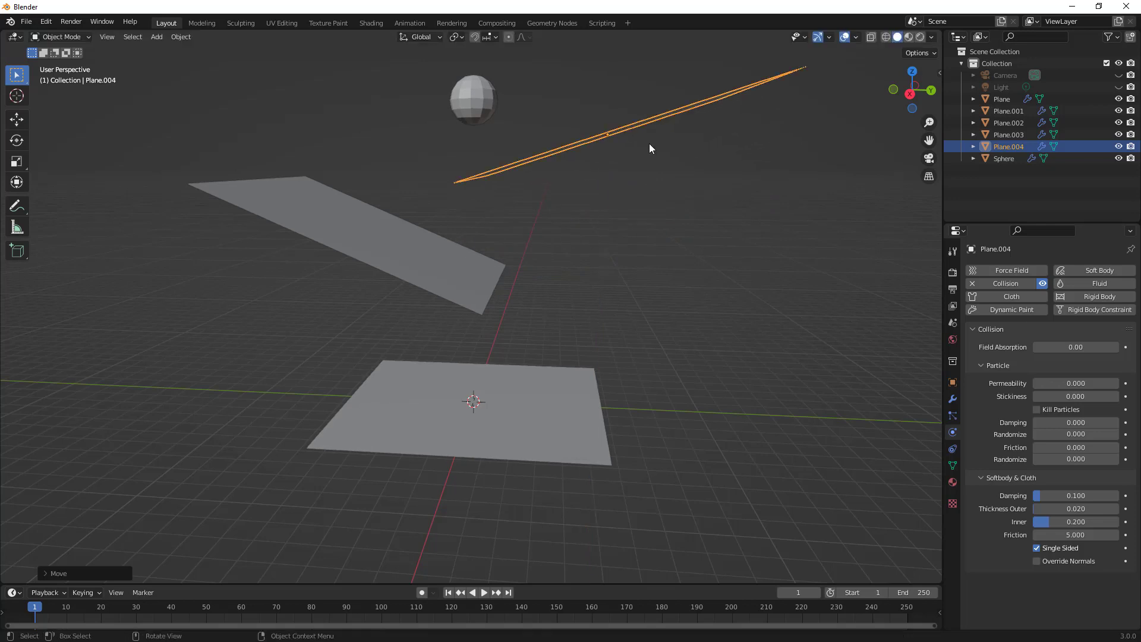
pyautogui.moveTo(649, 144); pyautogui.dragTo(515, 126, button='middle')
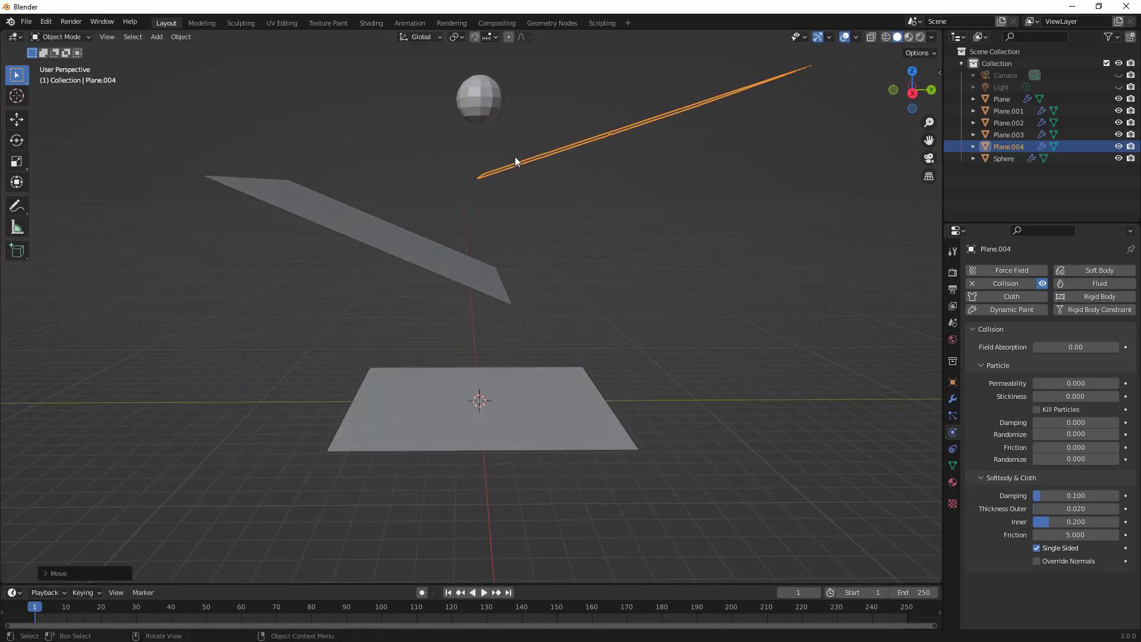
# Play the simulation with the ramps in place and watch from a side-on X-axis view
pyautogui.click(912, 94)
pyautogui.click(537, 354)
pyautogui.moveTo(551, 336); pyautogui.dragTo(616, 315, button='middle')
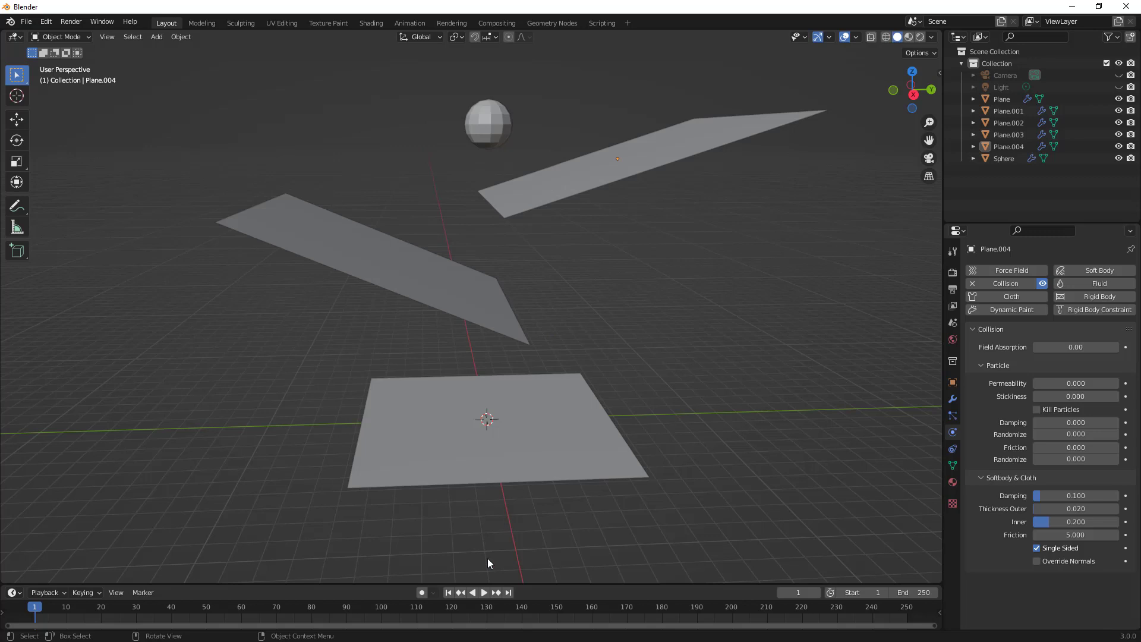
pyautogui.click(484, 593)
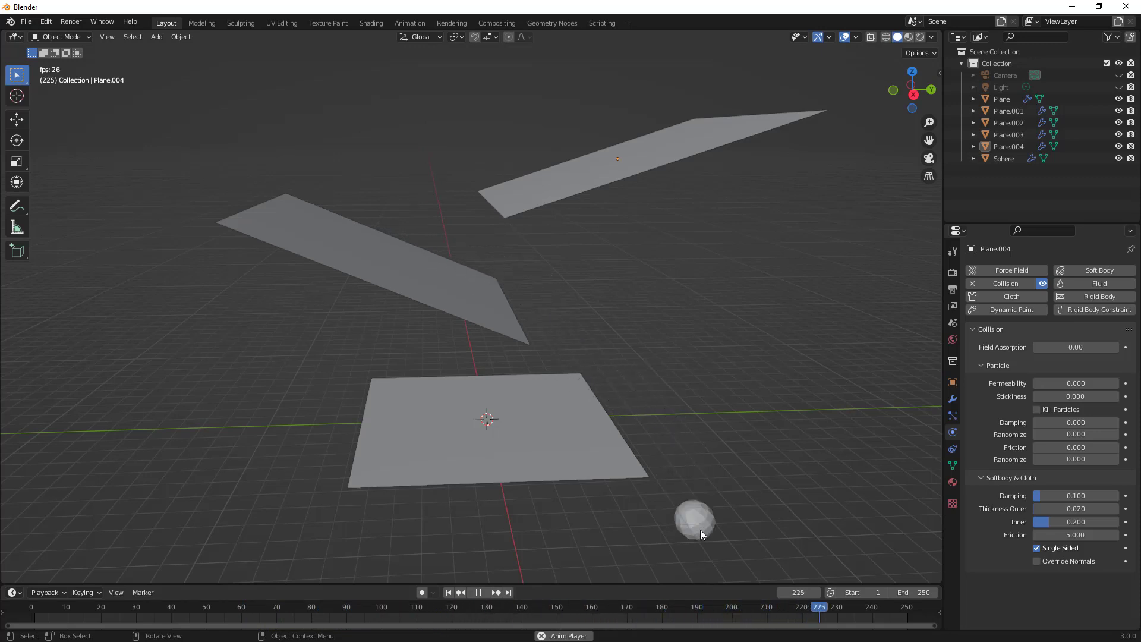
pyautogui.click(915, 98)
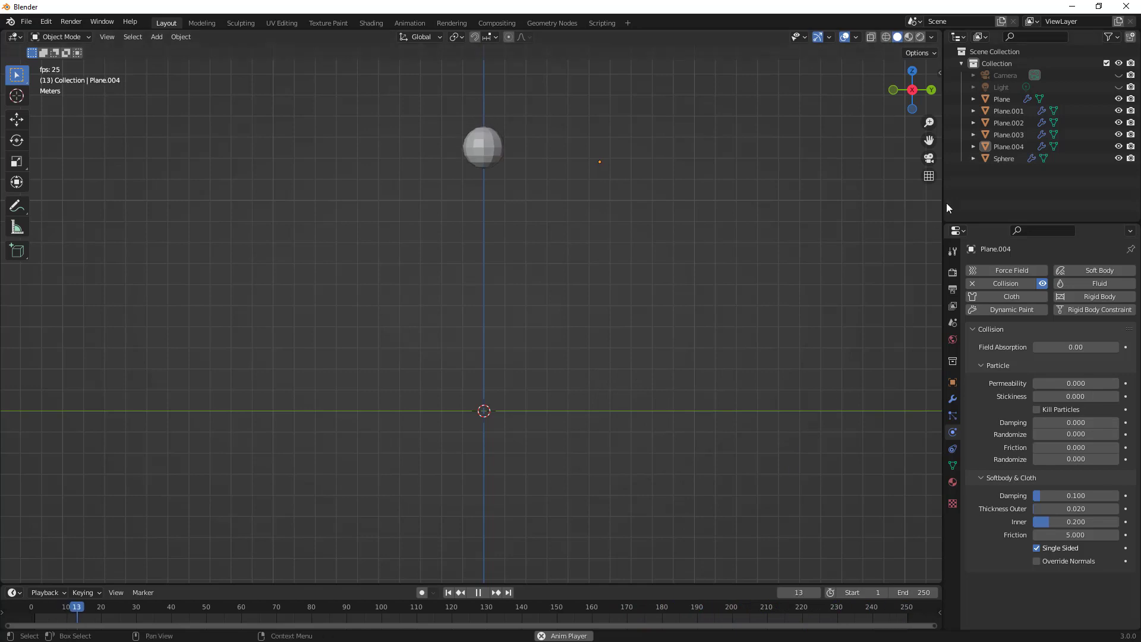
# Set the sphere's edge Pull and Push to 0.7 and restart playback
pyautogui.click(1009, 157)
pyautogui.scroll(-2, 1057, 443)
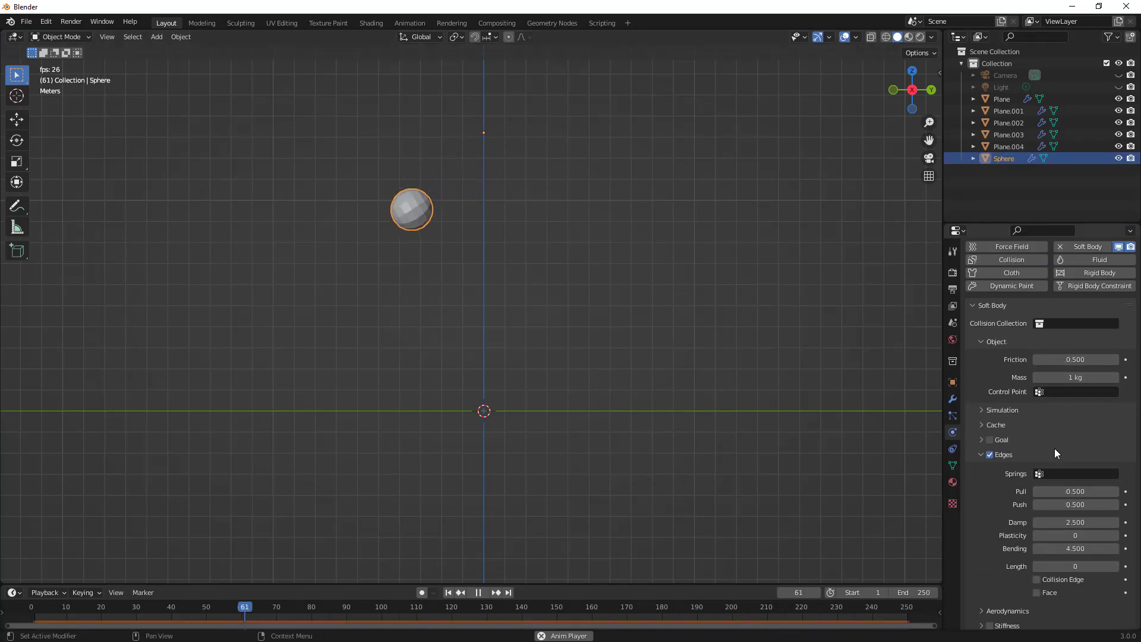
pyautogui.click(1068, 469)
pyautogui.write('0.7')
pyautogui.press('Return')
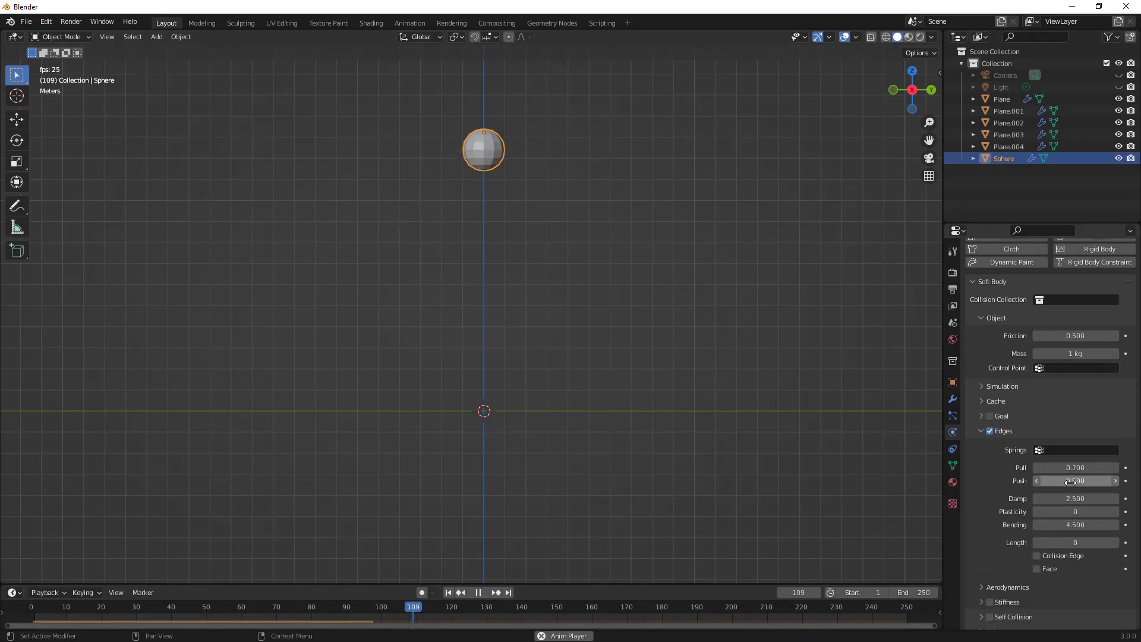
pyautogui.click(1075, 480)
pyautogui.write('0.7')
pyautogui.press('Return')
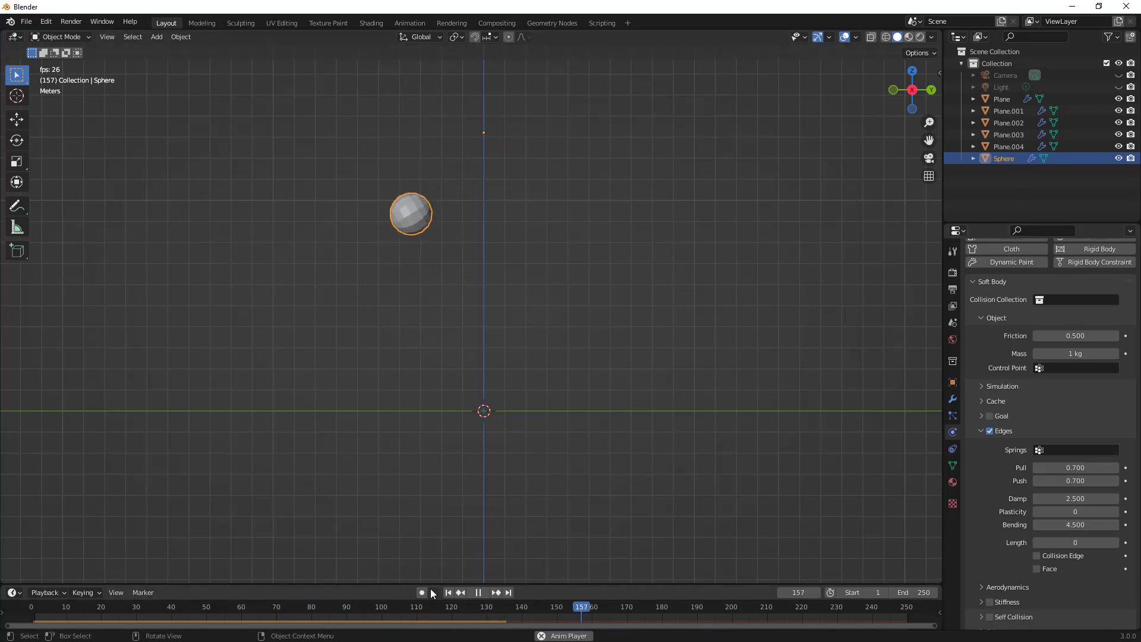
pyautogui.click(450, 593)
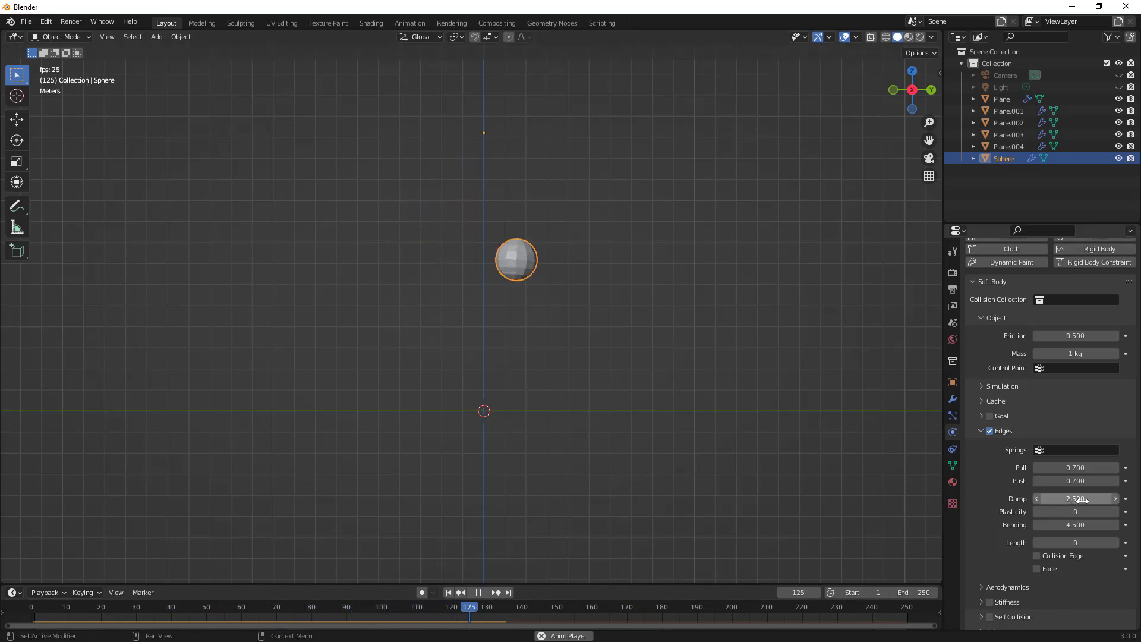
# Keep Bending at 4.500 and set edge Plasticity to 7
pyautogui.click(1077, 524)
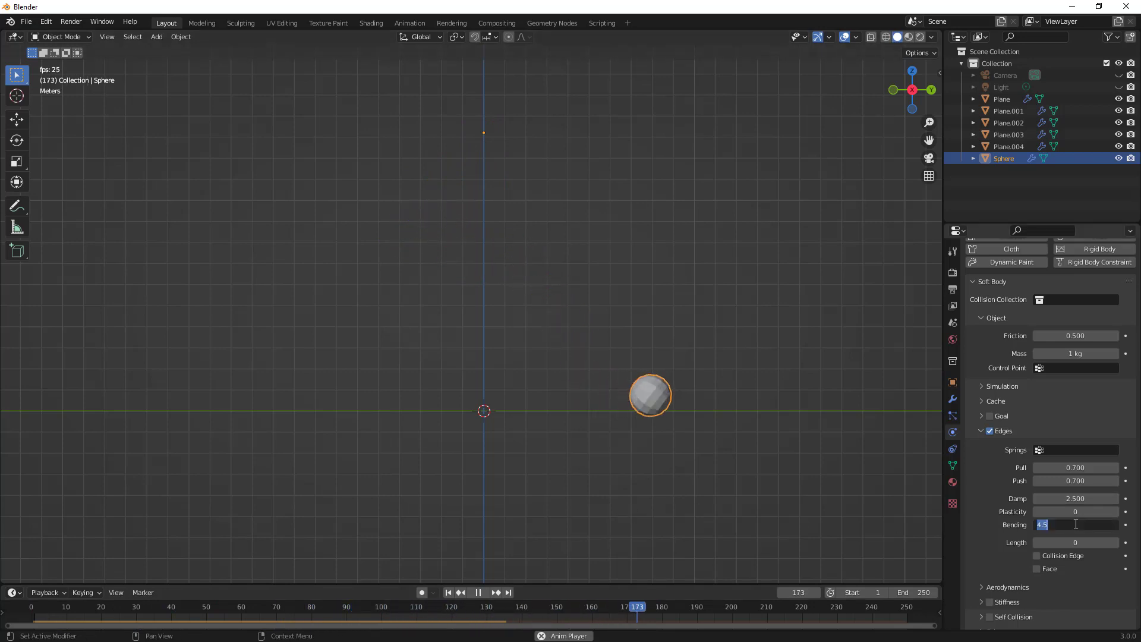
pyautogui.press('Return')
pyautogui.click(1061, 512)
pyautogui.write('7')
pyautogui.press('Return')
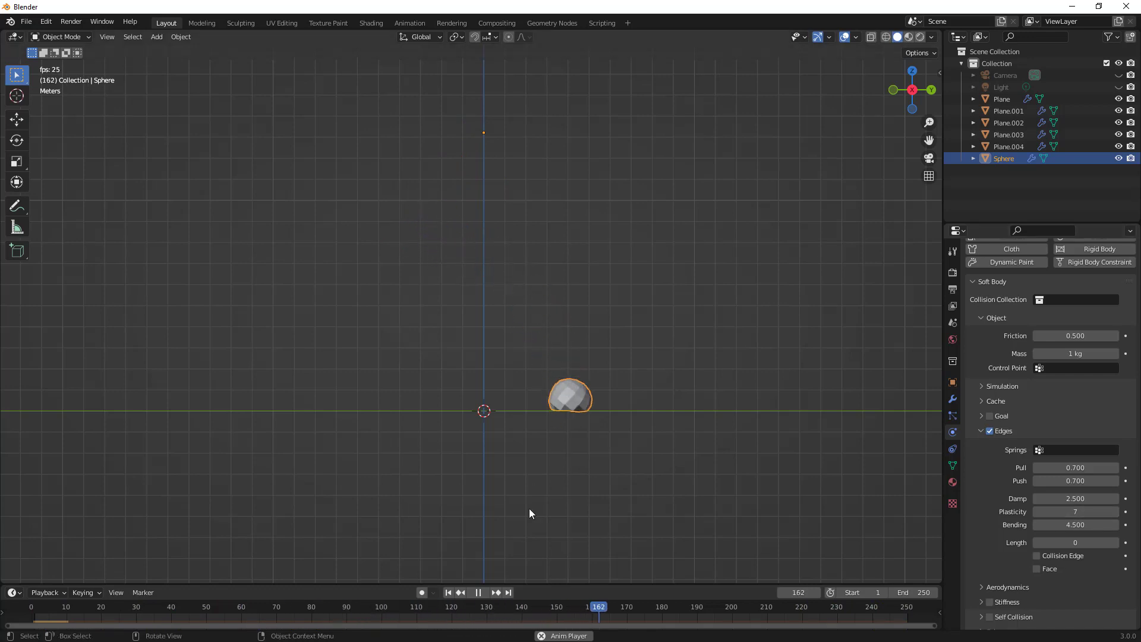
# Rewind to frame 1 and add a Subdivision Surface modifier to the sphere
pyautogui.click(449, 591)
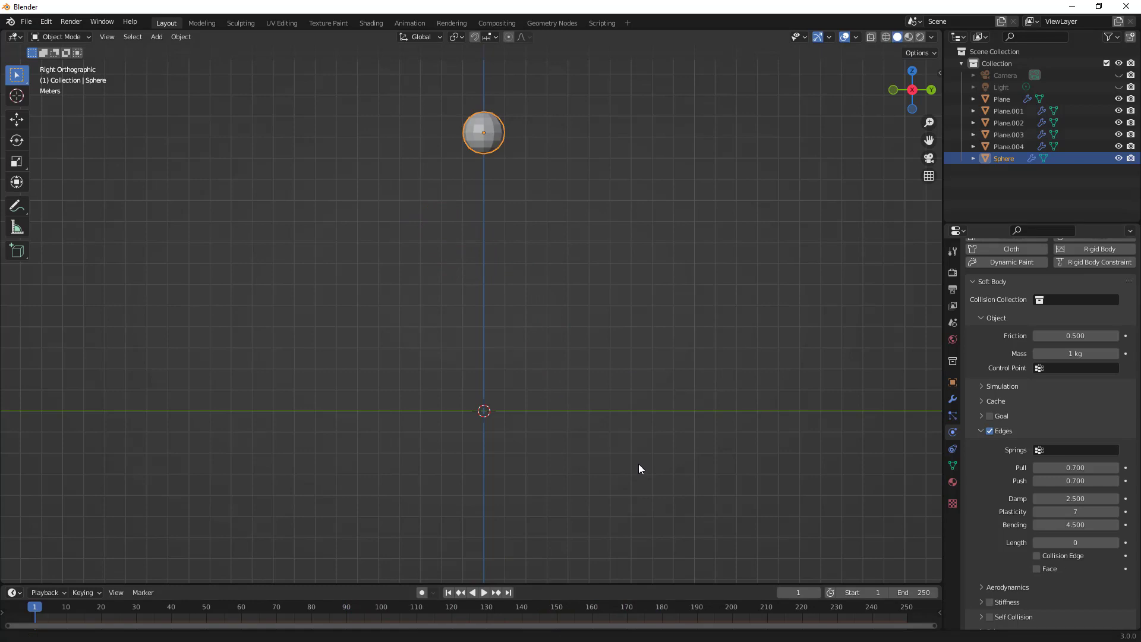
pyautogui.keyDown('shift'); pyautogui.moveTo(639, 464); pyautogui.dragTo(721, 387, button='middle'); pyautogui.keyUp('shift')
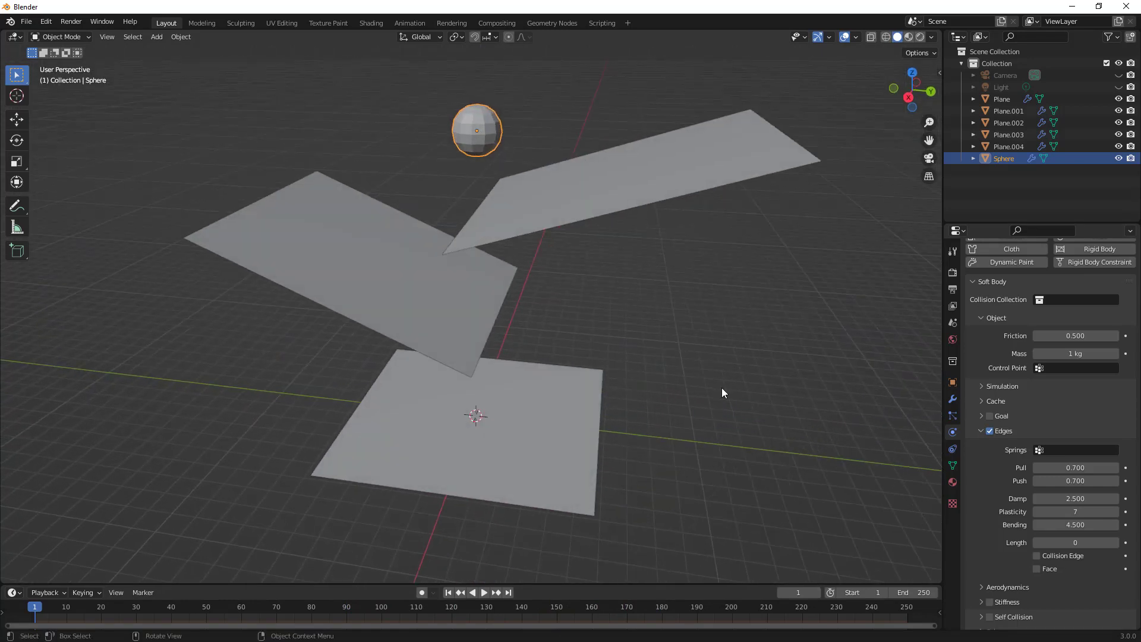
pyautogui.click(952, 398)
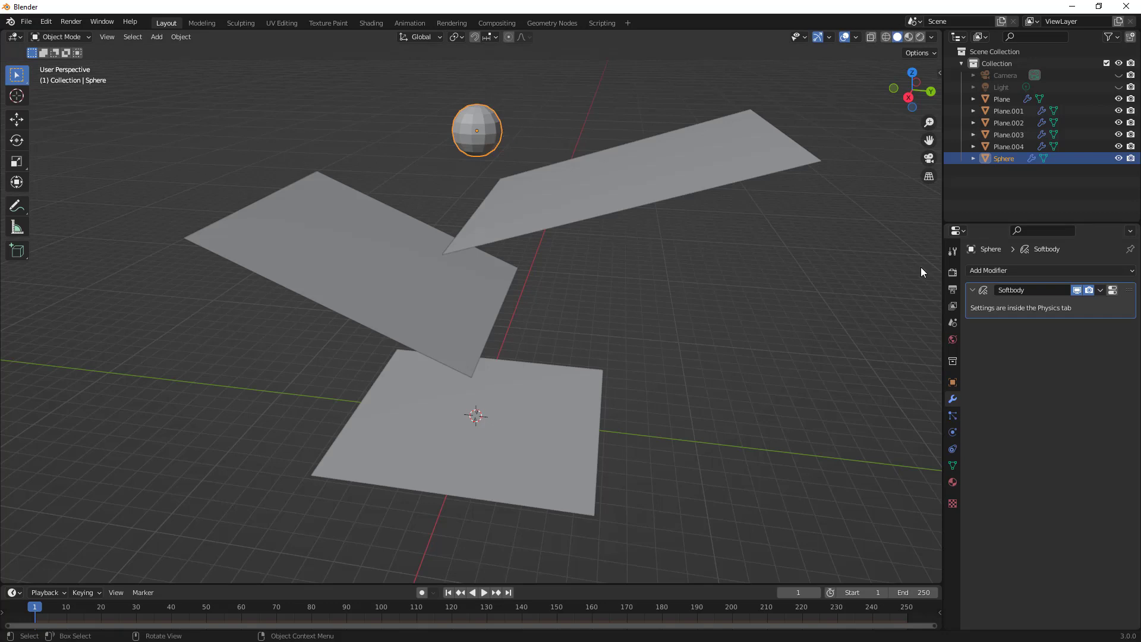
pyautogui.click(1019, 271)
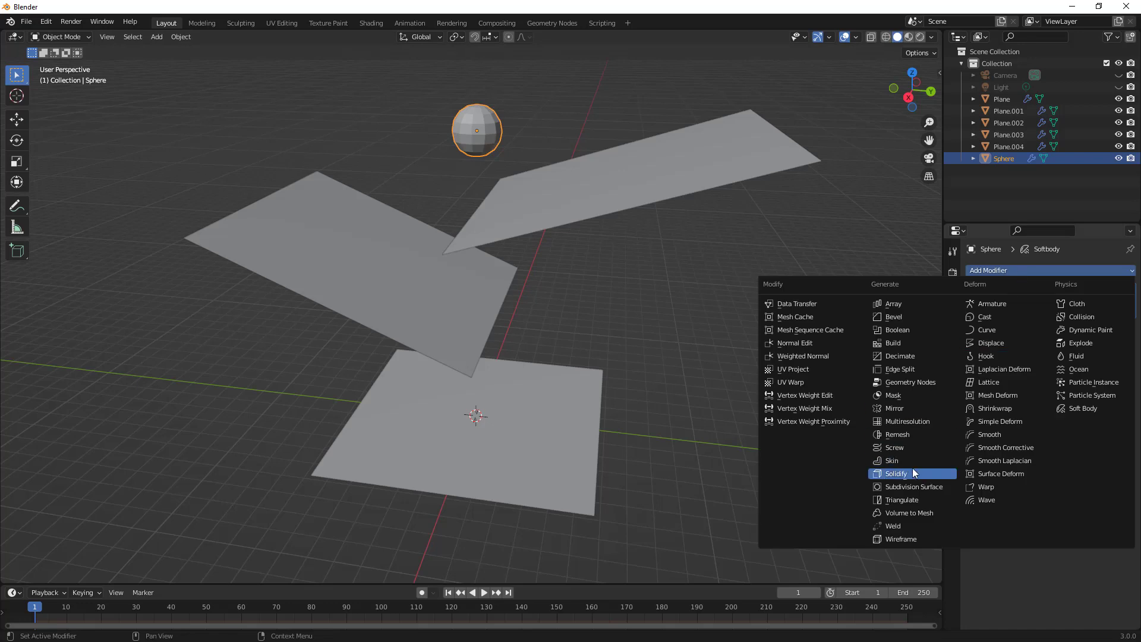
pyautogui.click(910, 485)
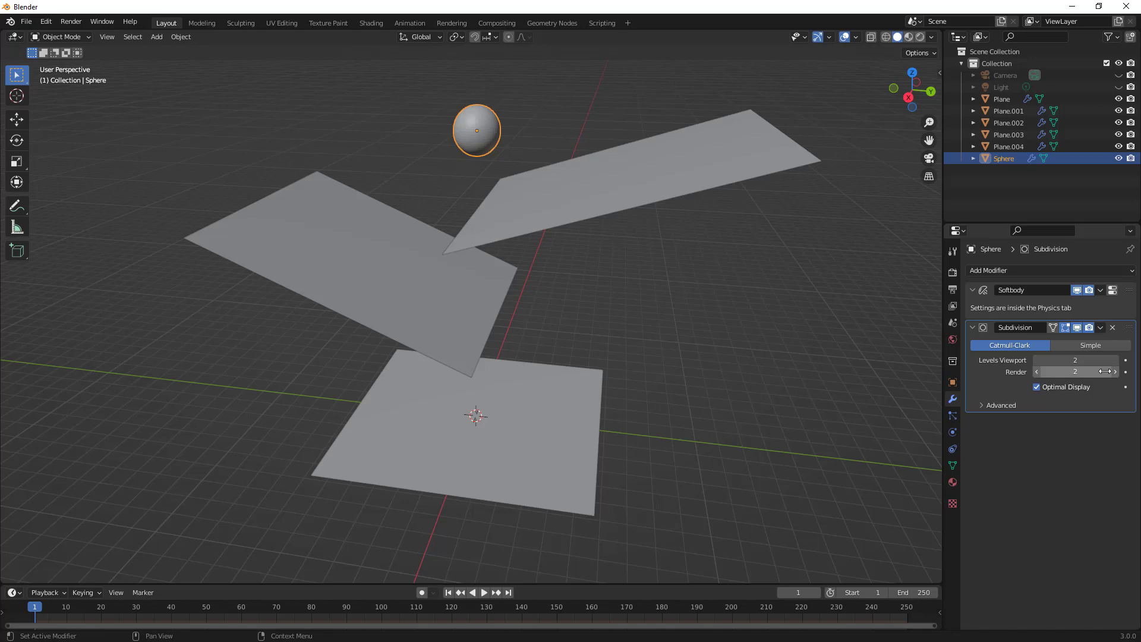
pyautogui.click(973, 327)
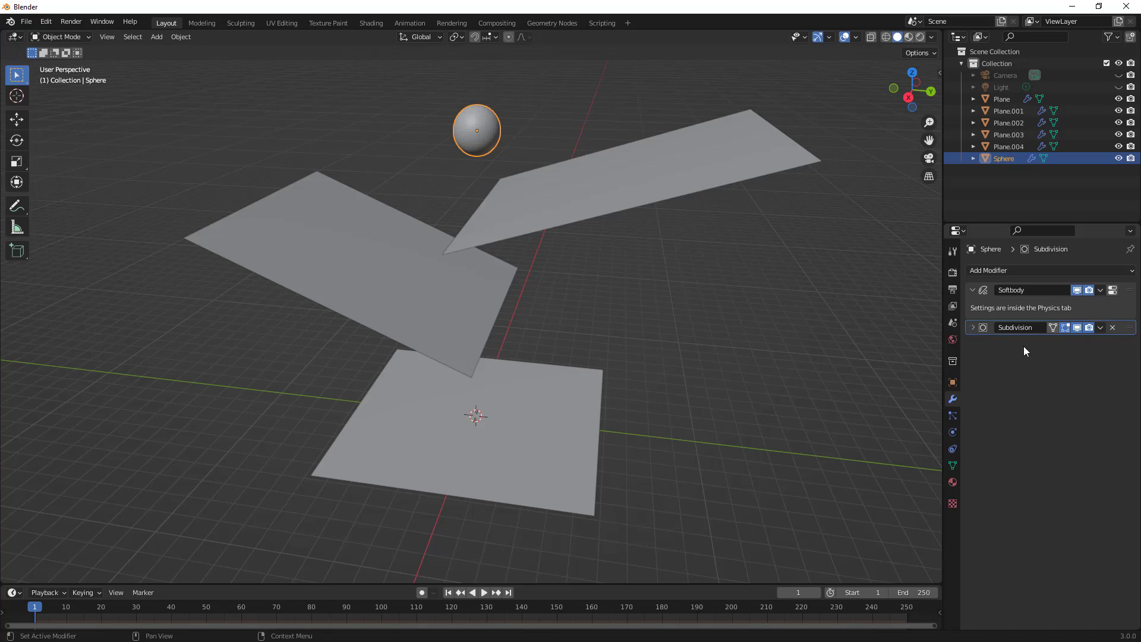
# Apply Shade Smooth to the sphere and deselect it
pyautogui.rightClick(481, 116)
pyautogui.click(479, 117)
pyautogui.click(740, 232)
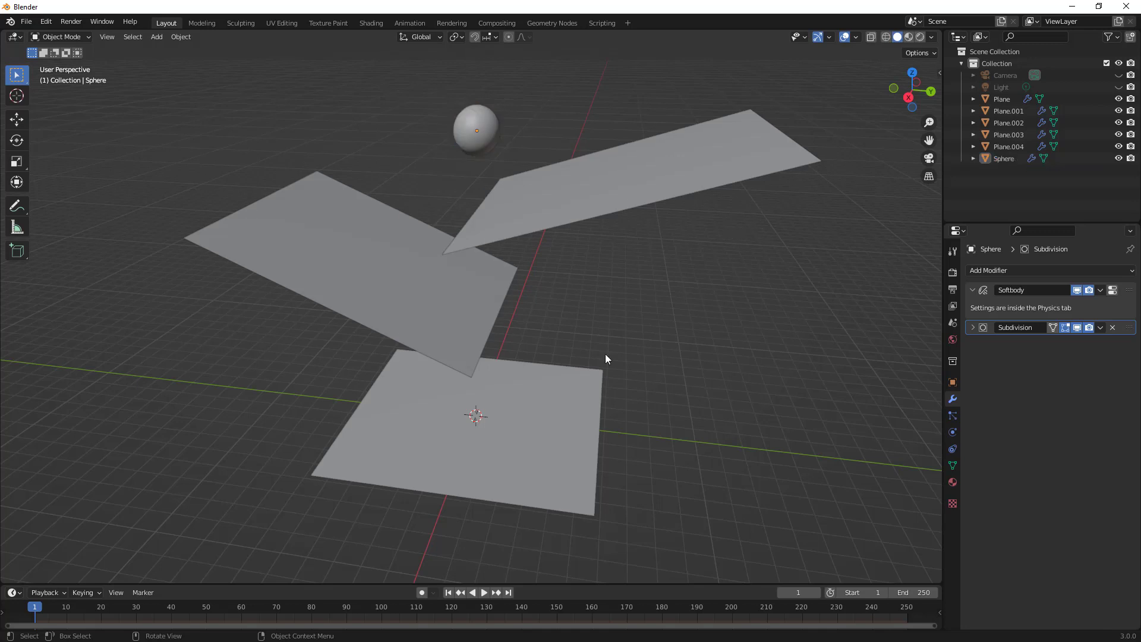
# Replay the sphere's fall down the ramps, rewind to frame 1, and select the floor plane
pyautogui.click(484, 592)
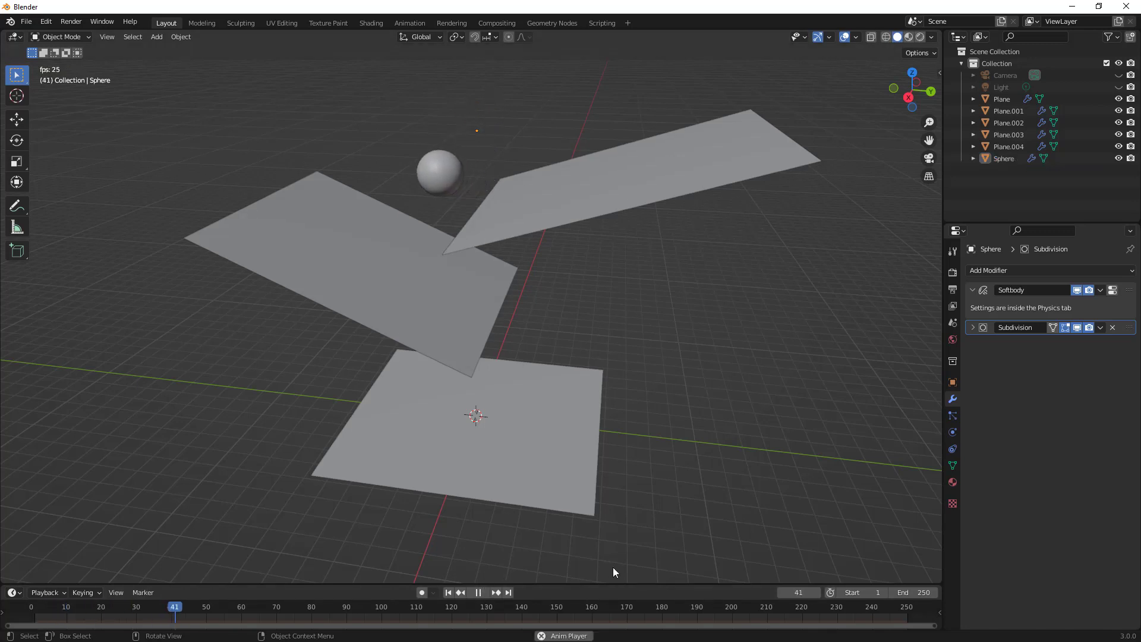
pyautogui.scroll(2, 474, 248)
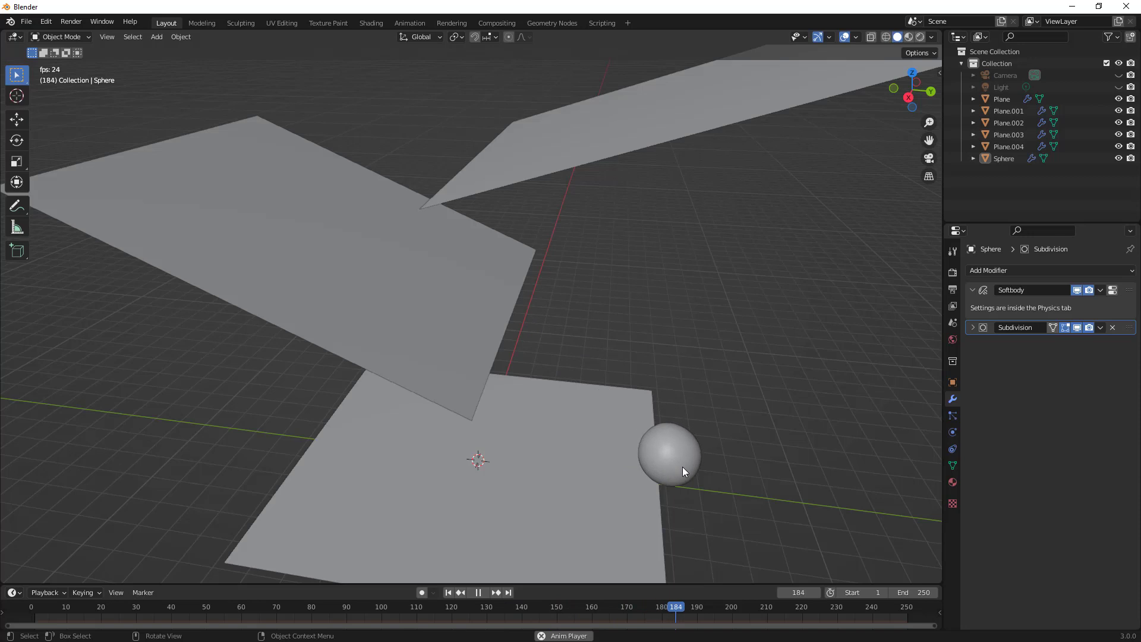
pyautogui.click(479, 593)
pyautogui.click(449, 593)
pyautogui.scroll(-3, 612, 299)
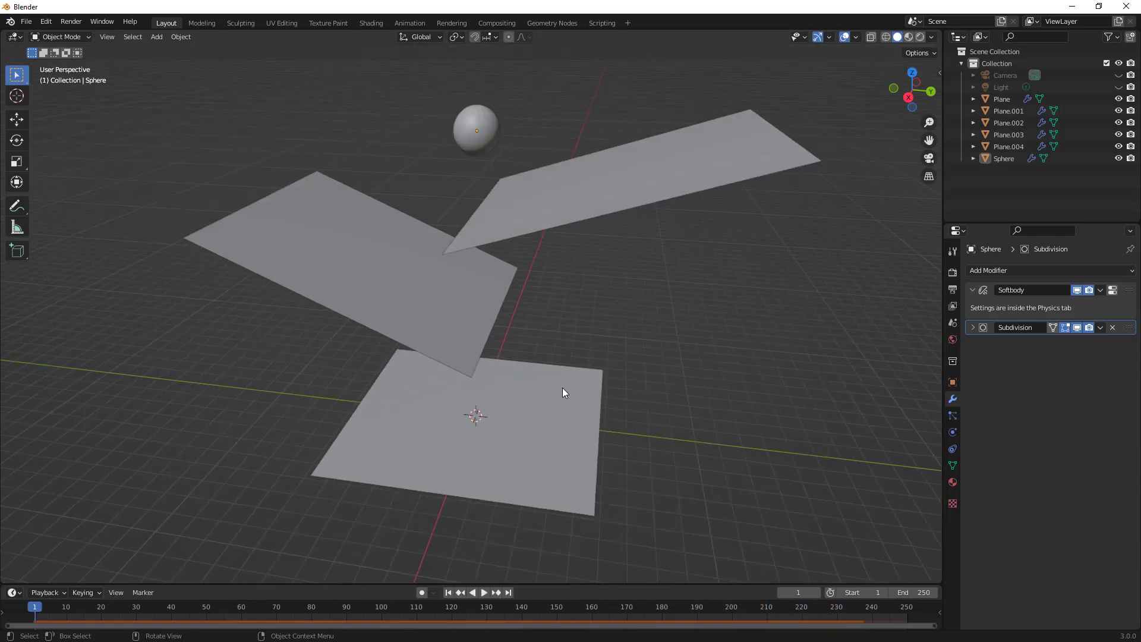
pyautogui.click(548, 403)
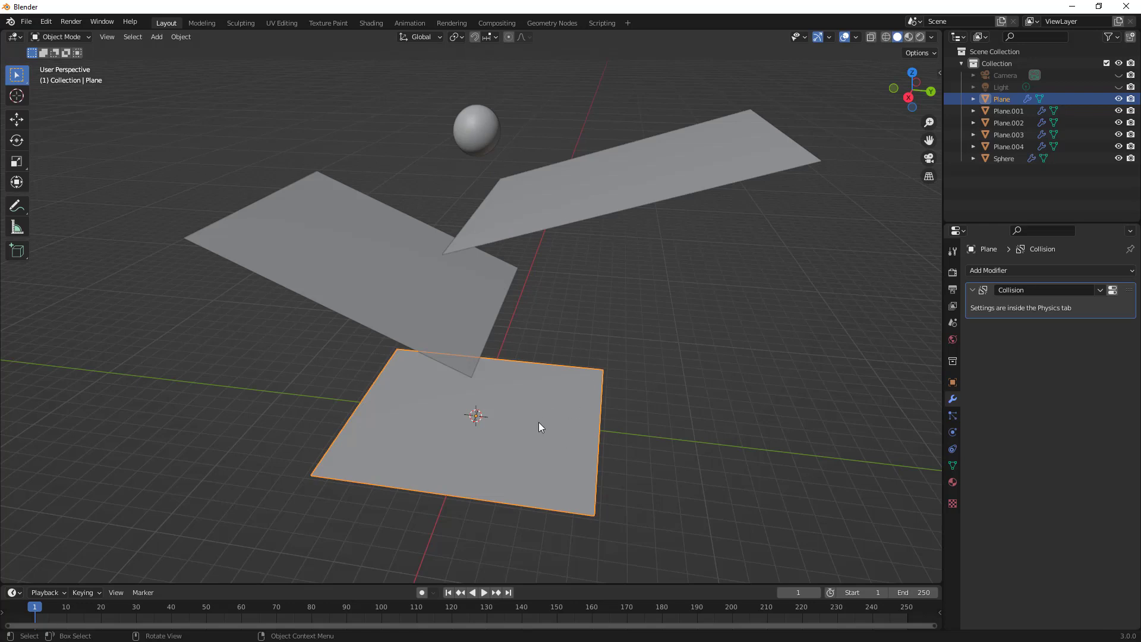
# In Edit Mode with edge selection, extrude the floor plane's right edge straight up into a wall
pyautogui.press('Tab')
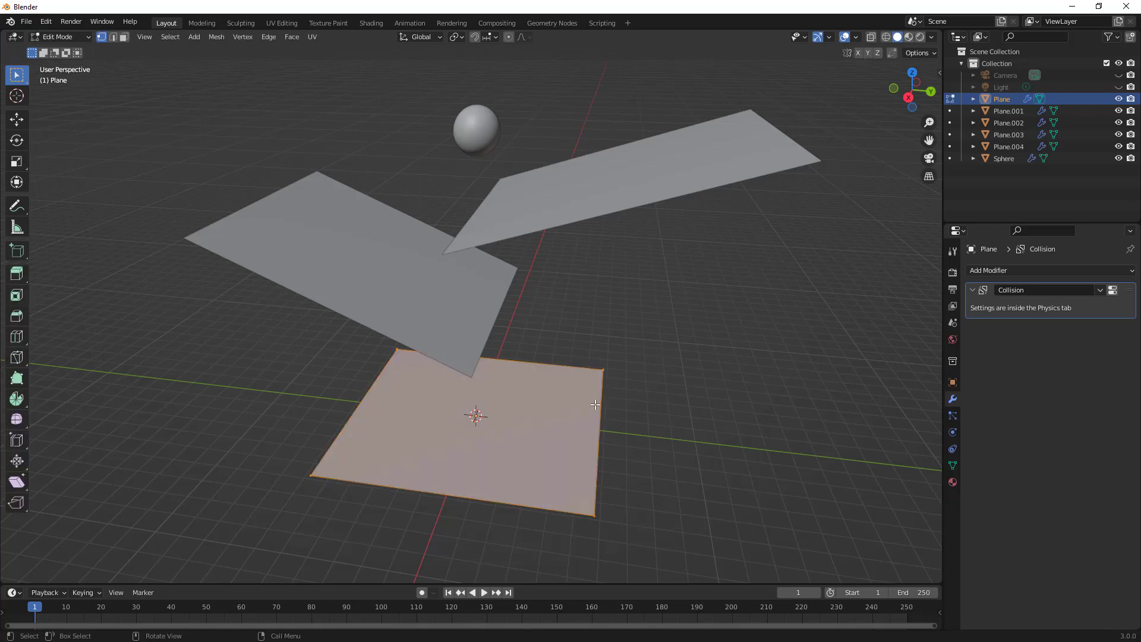
pyautogui.click(114, 37)
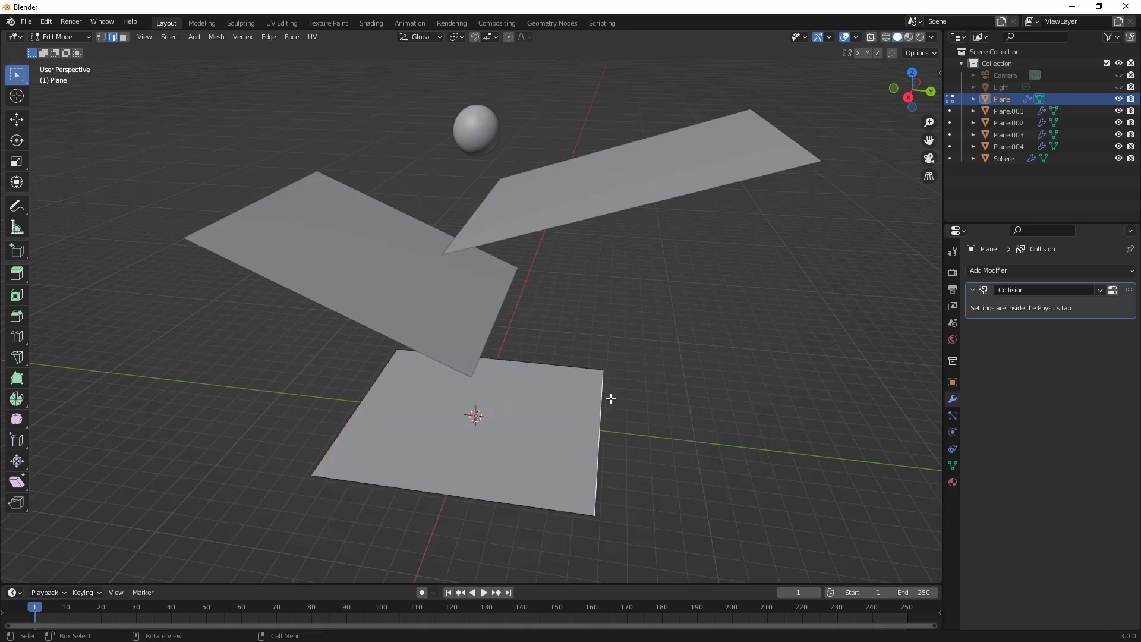
pyautogui.press('e')
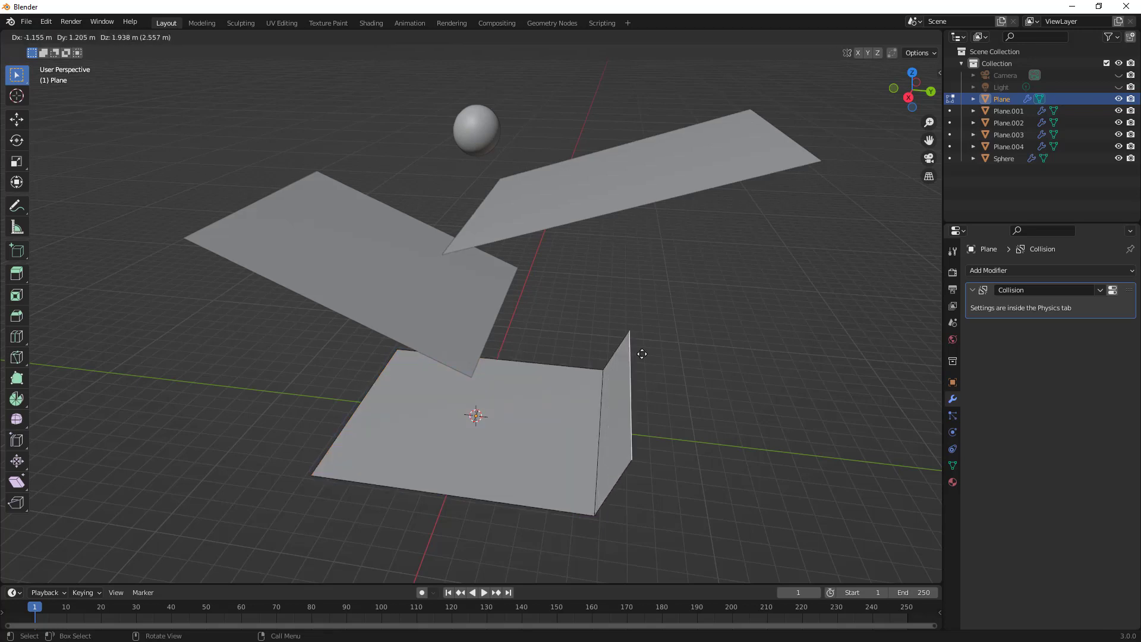
pyautogui.press('z')
pyautogui.click(649, 290)
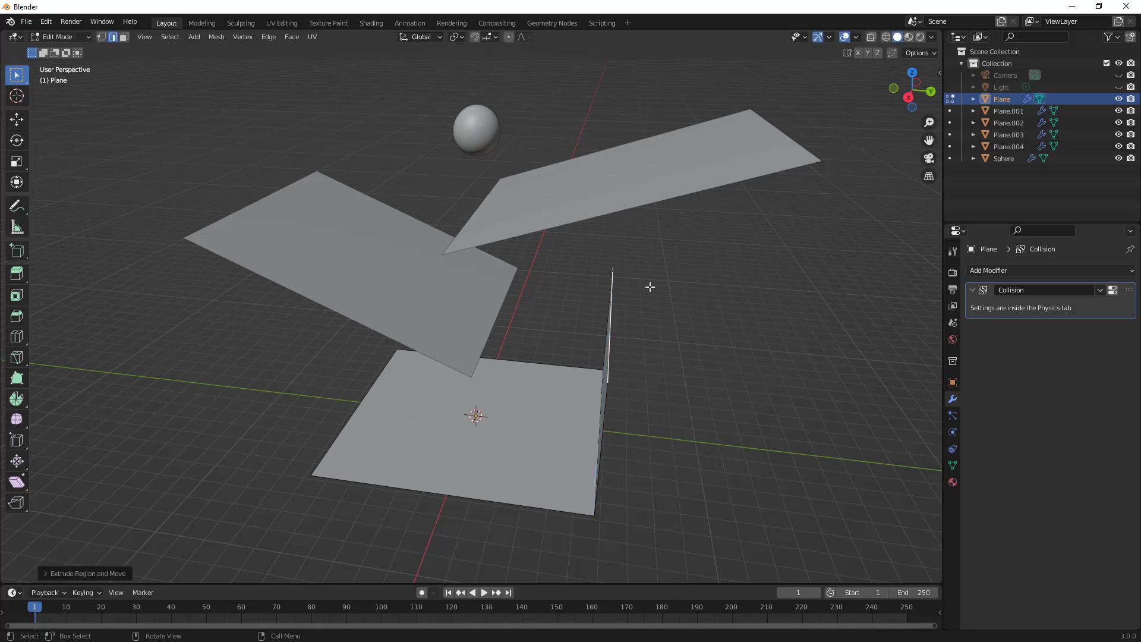
# Shift the wall's top edge outward along Y and return to Object Mode
pyautogui.press('e')
pyautogui.press('y')
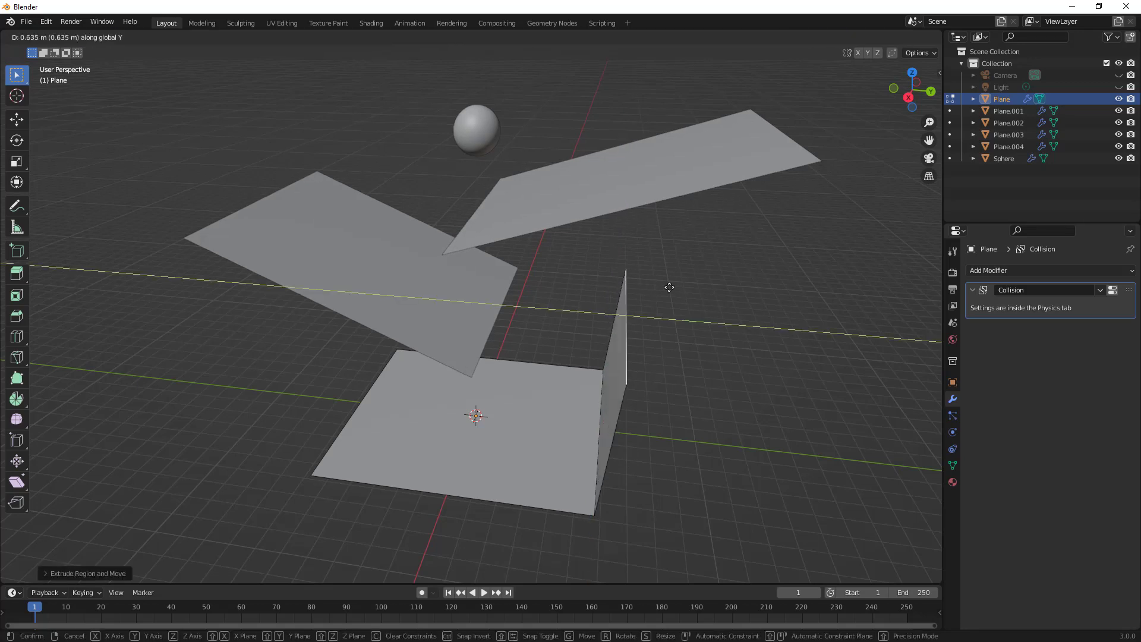
pyautogui.click(692, 318)
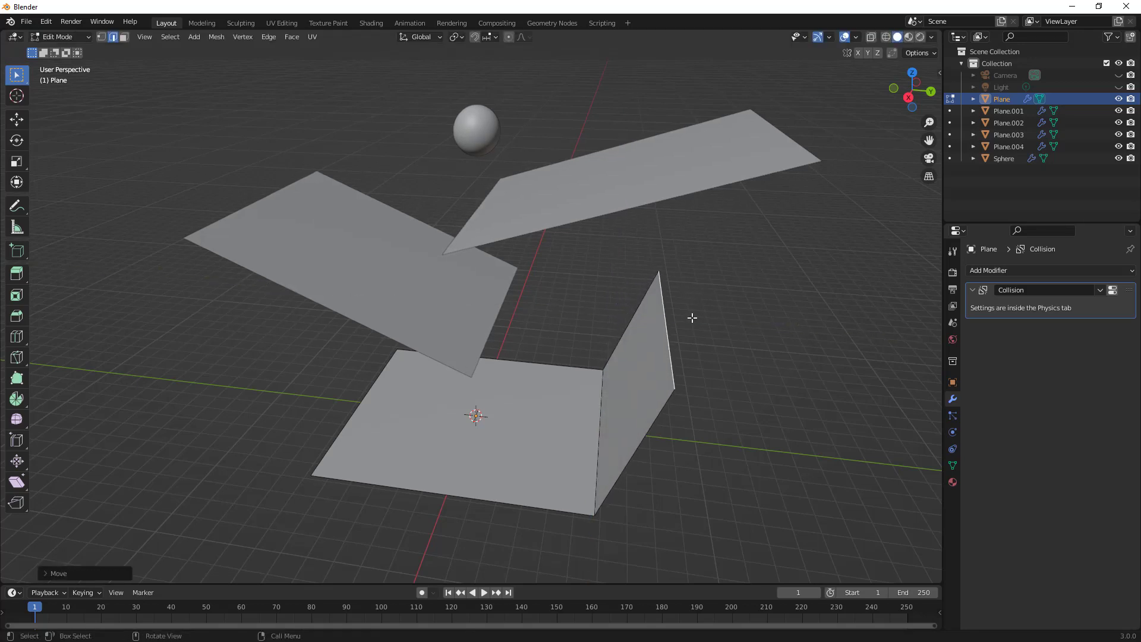
pyautogui.press('Tab')
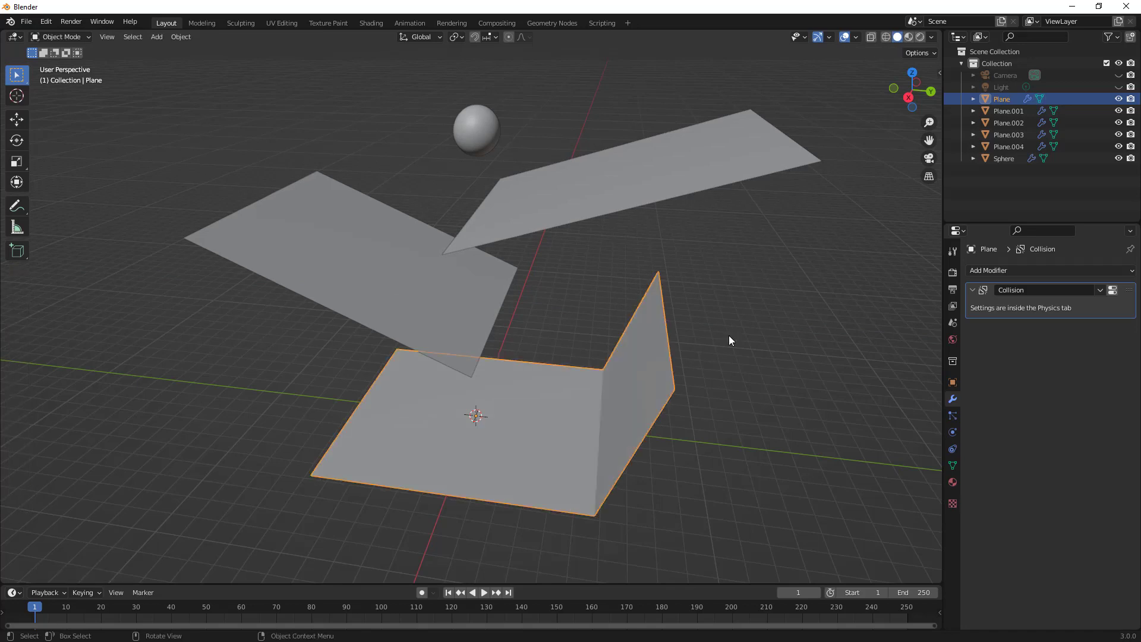
# Deselect the floor plane by clicking empty viewport space
pyautogui.click(730, 339)
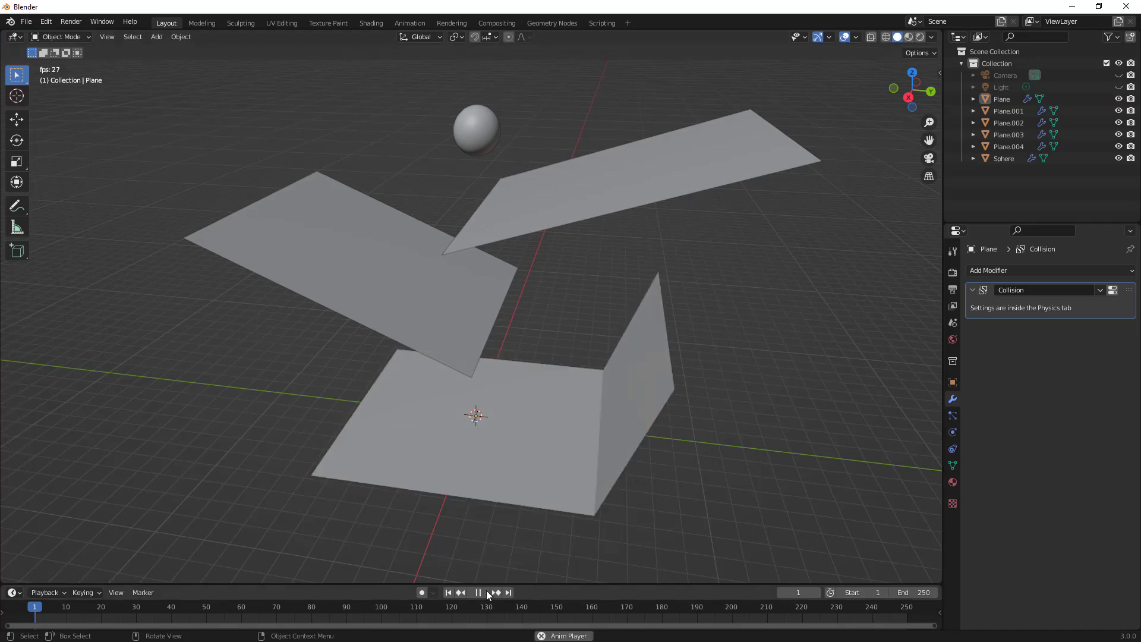